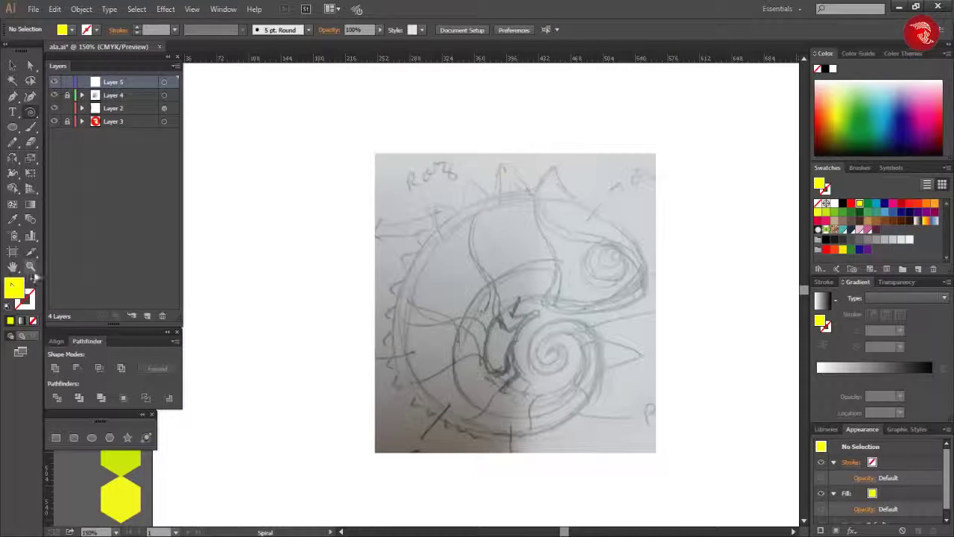
# Draw a spiral over the sketch's shell and fill it orange
pyautogui.click(935, 203)
pyautogui.moveTo(569, 377)
pyautogui.mouseDown()
pyautogui.moveTo(651, 389)
pyautogui.moveTo(653, 446)
pyautogui.moveTo(646, 390)
pyautogui.mouseUp()
pyautogui.click(909, 204)
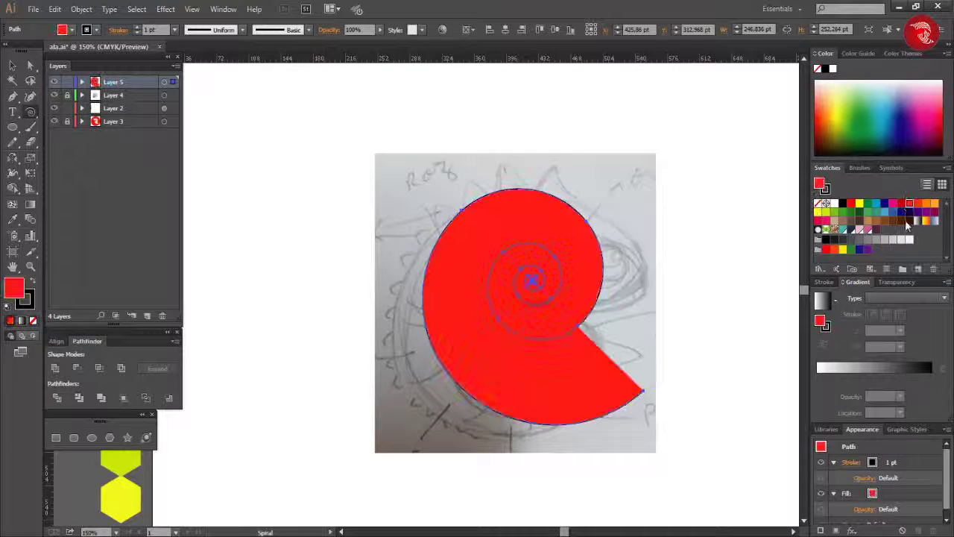
pyautogui.click(936, 203)
# Reflect the spiral, rotate it so it opens top-right, and scale it over the sketch
pyautogui.press('v')
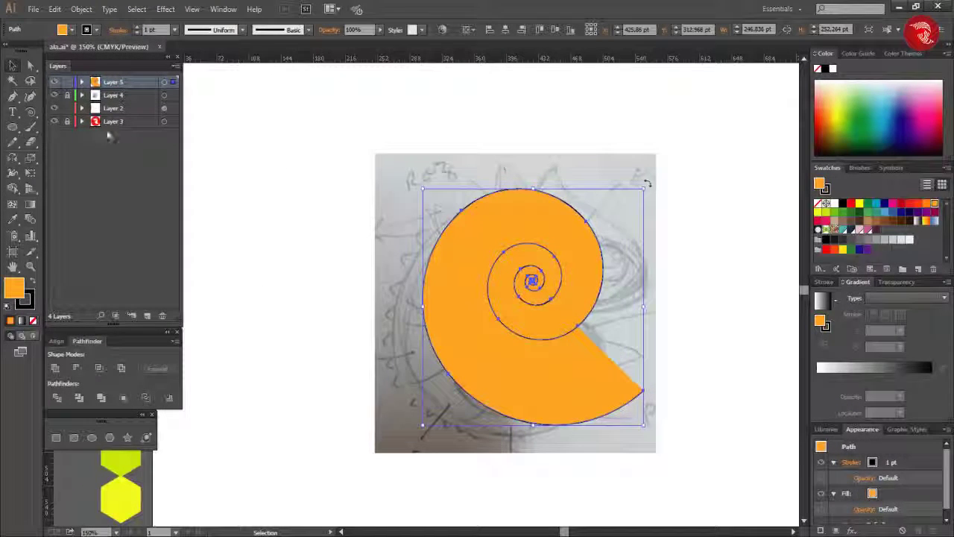
pyautogui.press('o')
pyautogui.press('Return')
pyautogui.click(674, 356)
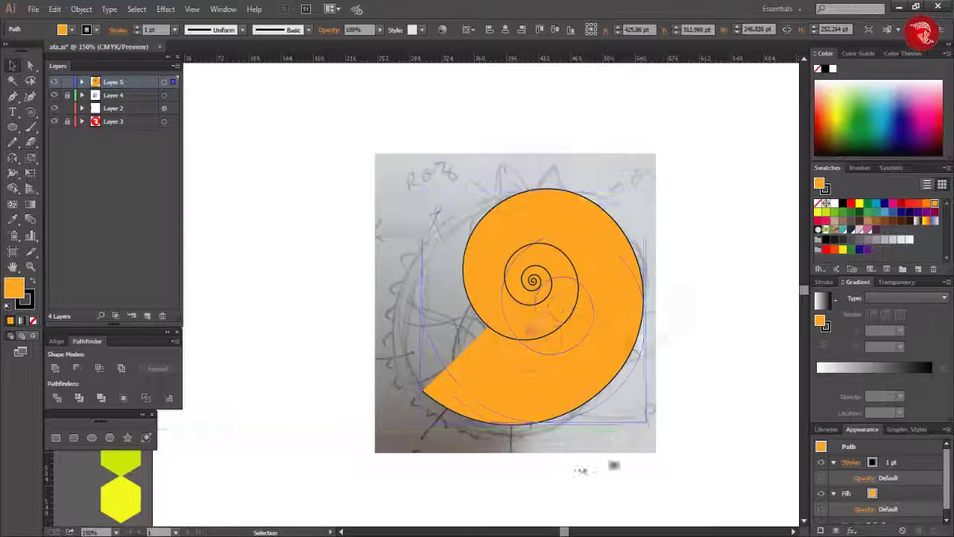
pyautogui.moveTo(650, 189); pyautogui.dragTo(418, 422)
pyautogui.moveTo(533, 366); pyautogui.dragTo(543, 366)
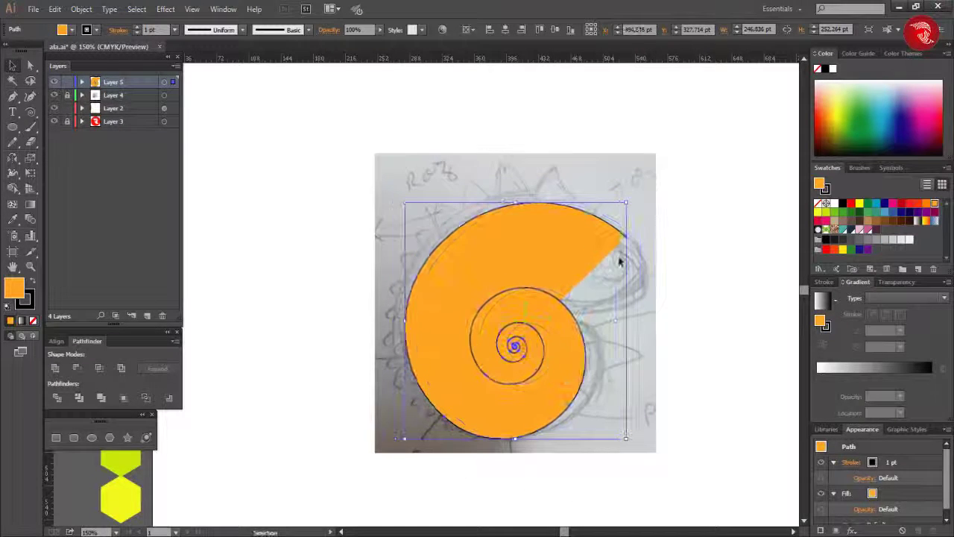
pyautogui.moveTo(395, 201); pyautogui.dragTo(399, 196)
pyautogui.moveTo(553, 349); pyautogui.dragTo(540, 355)
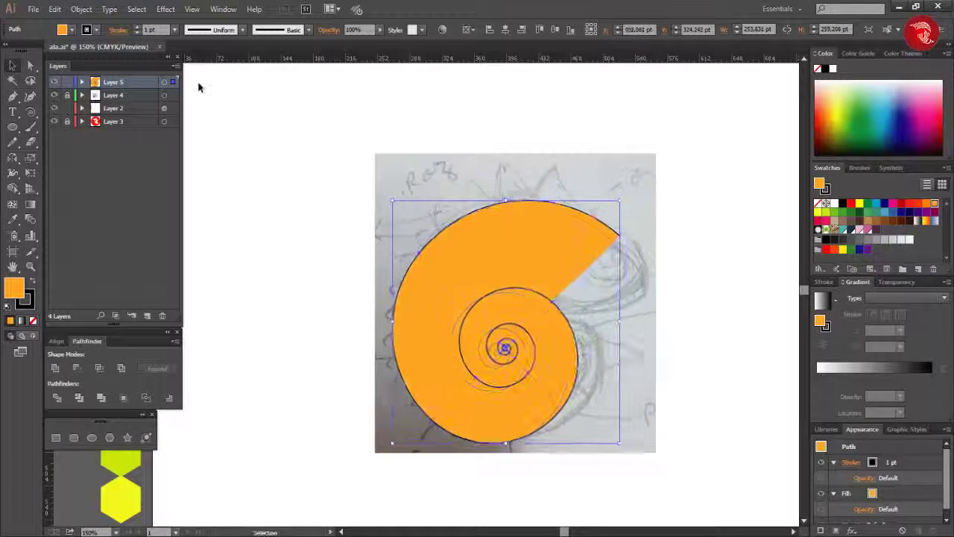
# Give the spiral a 5 pt stroke and convert it with Outline Stroke
pyautogui.scroll(8, 135, 33)
pyautogui.scroll(-2, 135, 33)
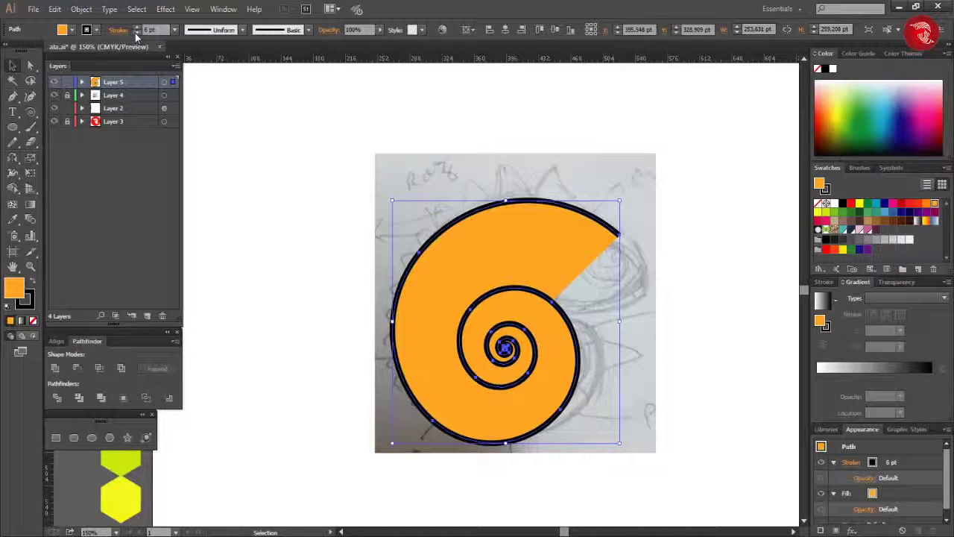
pyautogui.scroll(-2, 135, 33)
pyautogui.hotkey('ctrl', '+')
pyautogui.hotkey('ctrl', '+')
pyautogui.hotkey('ctrl', '+')
pyautogui.hotkey('ctrl', '-')
pyautogui.hotkey('ctrl', '-')
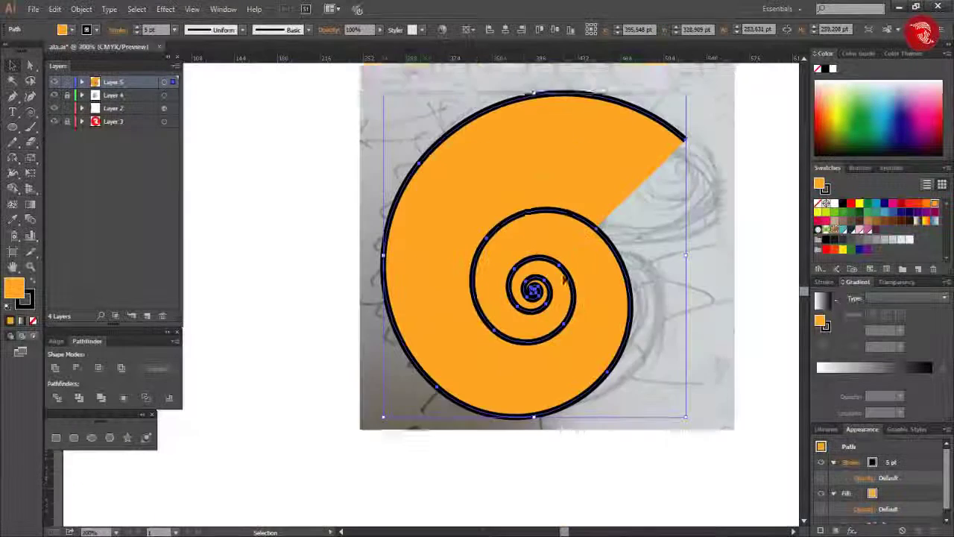
pyautogui.click(75, 9)
pyautogui.click(271, 296)
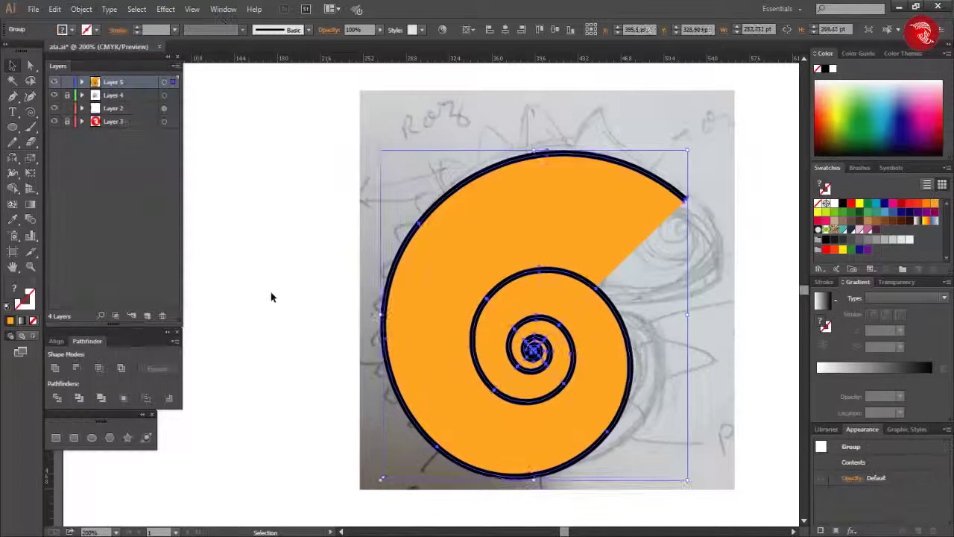
pyautogui.click(81, 9)
pyautogui.click(105, 147)
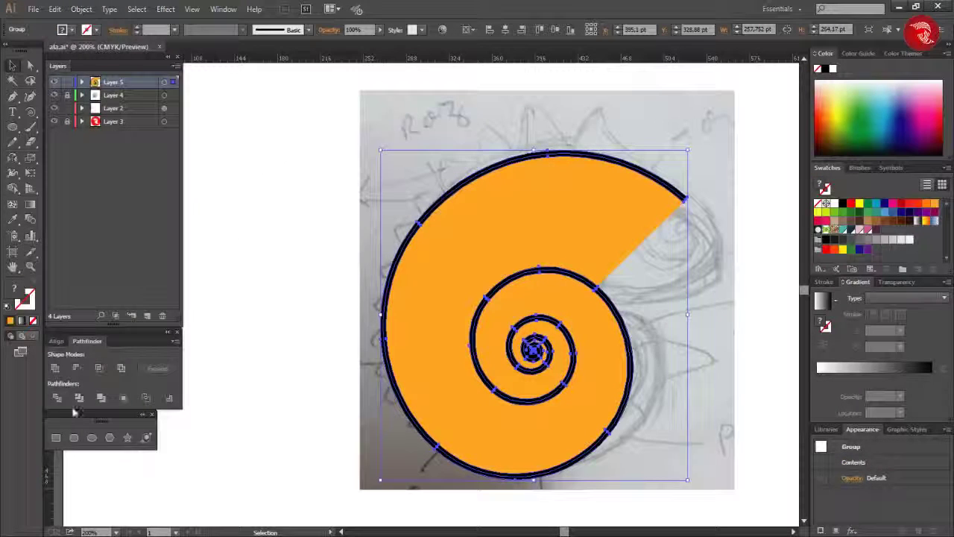
# Ungroup the outlined spiral and delete its black stroke pieces
pyautogui.rightClick(549, 270)
pyautogui.click(565, 336)
pyautogui.click(664, 358)
pyautogui.hotkey('ctrl', '+')
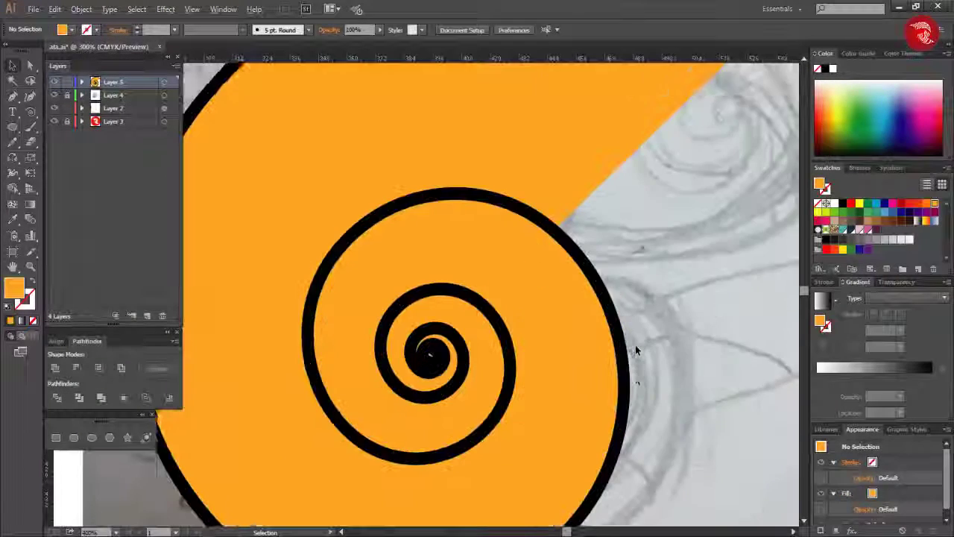
pyautogui.click(543, 328)
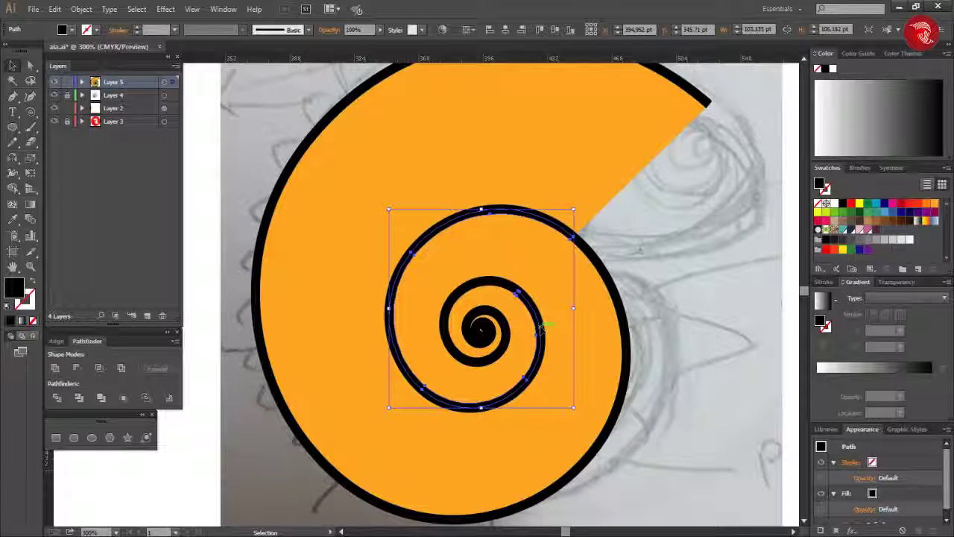
pyautogui.hotkey('ctrl', 'shift', 'a')
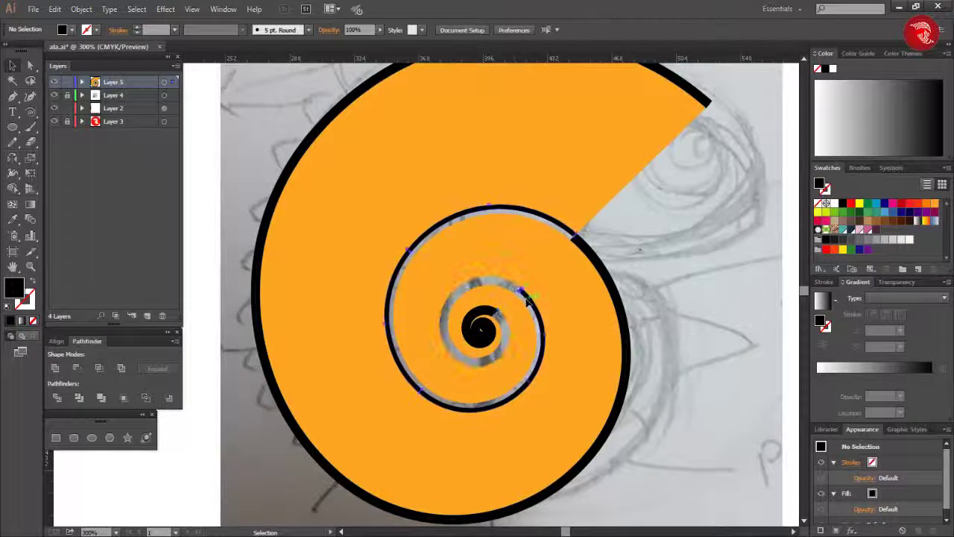
pyautogui.click(528, 298)
pyautogui.press('Delete')
pyautogui.click(488, 337)
pyautogui.press('Delete')
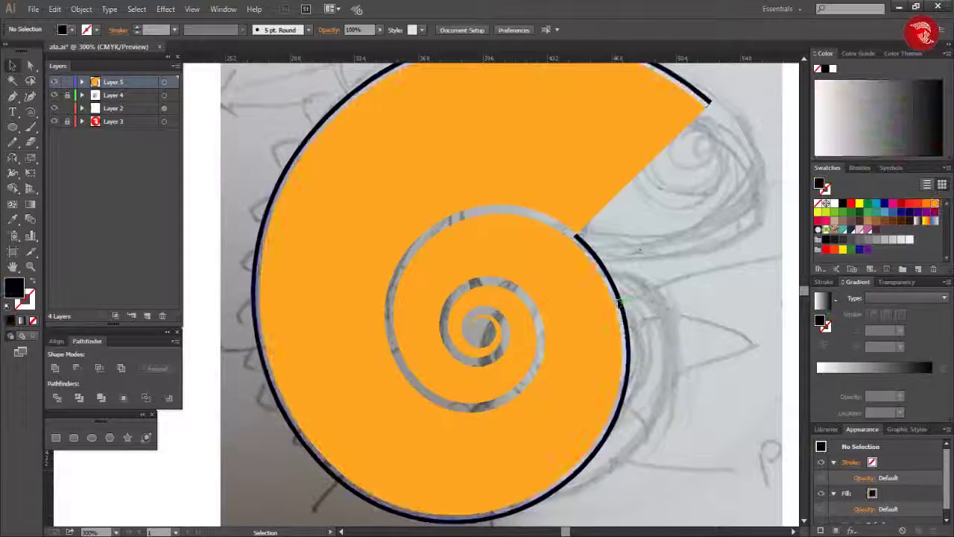
pyautogui.click(621, 299)
pyautogui.press('Delete')
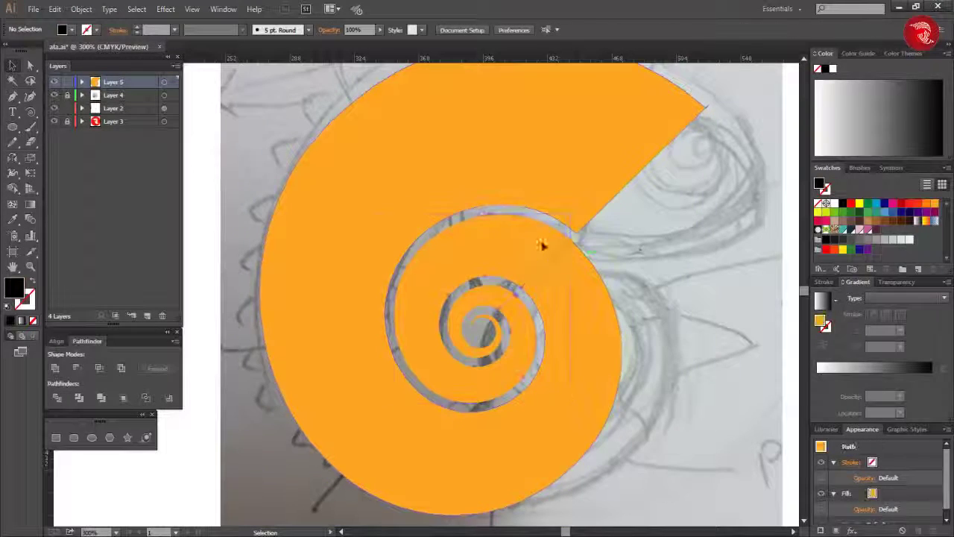
# Cut the inner spiral path from the shell with Minus Front and refill it orange
pyautogui.click(542, 245)
pyautogui.keyDown('shift'); pyautogui.click(414, 390); pyautogui.keyUp('shift')
pyautogui.click(54, 367)
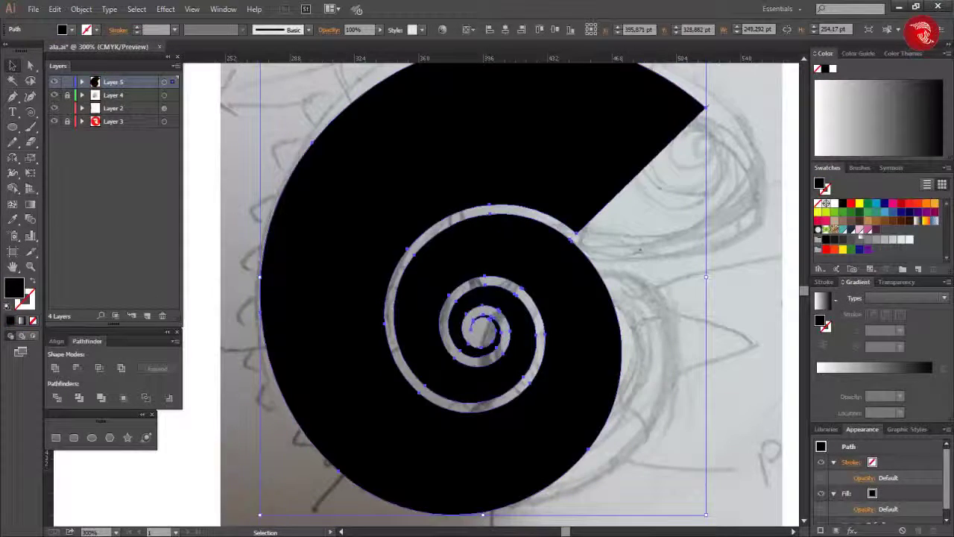
pyautogui.click(935, 202)
pyautogui.hotkey('ctrl', 'shift', 'a')
pyautogui.hotkey('ctrl', '0')
pyautogui.scroll(1, 630, 274)
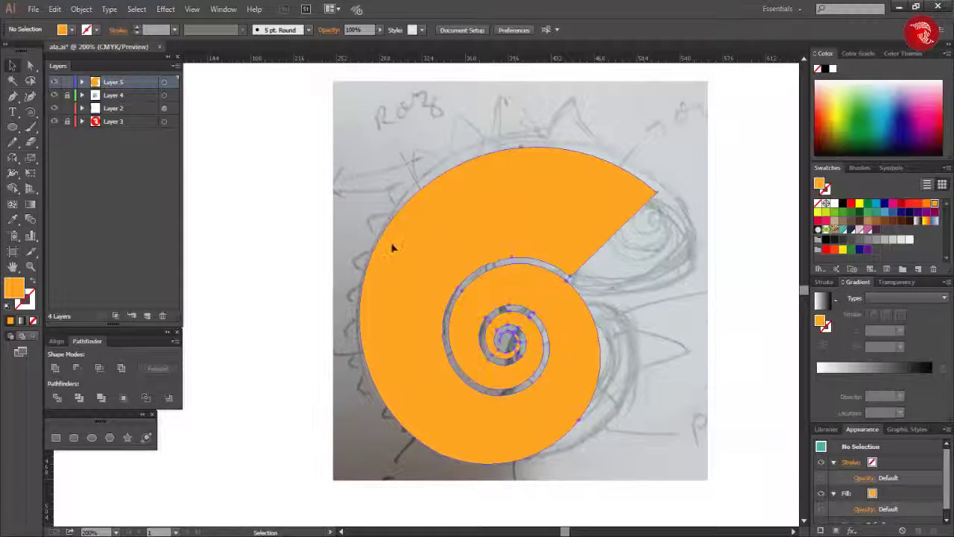
# Move the orange shell aside and trace the chameleon's head with the Pen tool
pyautogui.moveTo(394, 245); pyautogui.dragTo(116, 160)
pyautogui.hotkey('ctrl', 'shift', 'a')
pyautogui.press('p')
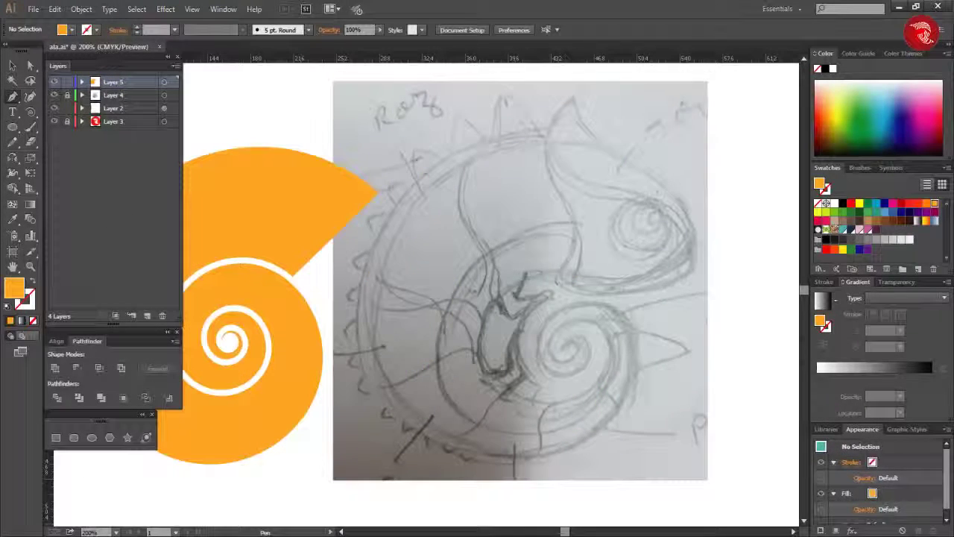
pyautogui.click(553, 281)
pyautogui.moveTo(569, 216)
pyautogui.mouseDown()
pyautogui.moveTo(549, 136)
pyautogui.moveTo(574, 108)
pyautogui.mouseUp()
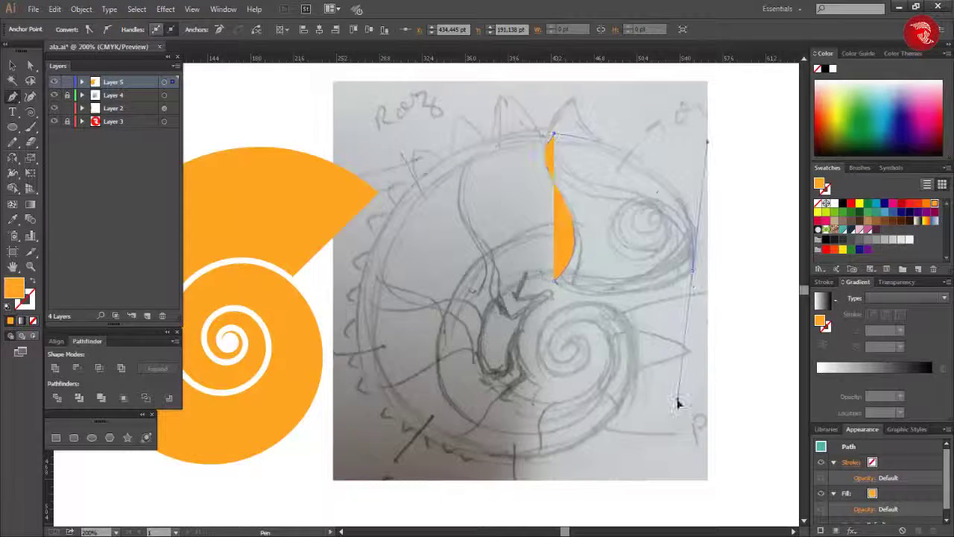
pyautogui.moveTo(694, 269); pyautogui.dragTo(676, 401)
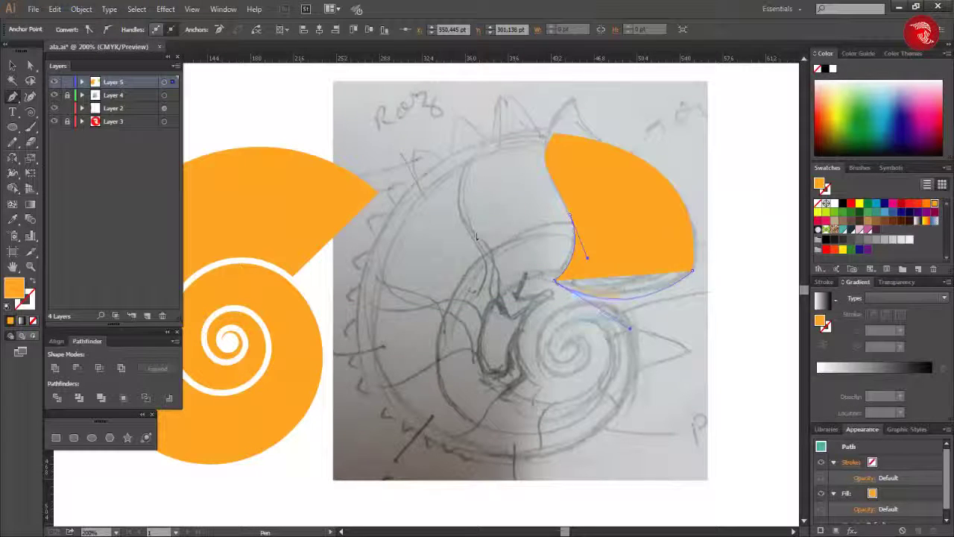
# Make the head an unfilled magenta outline and draw concentric eye circles inside it
pyautogui.click(893, 202)
pyautogui.hotkey('shift', 'x')
pyautogui.press('l')
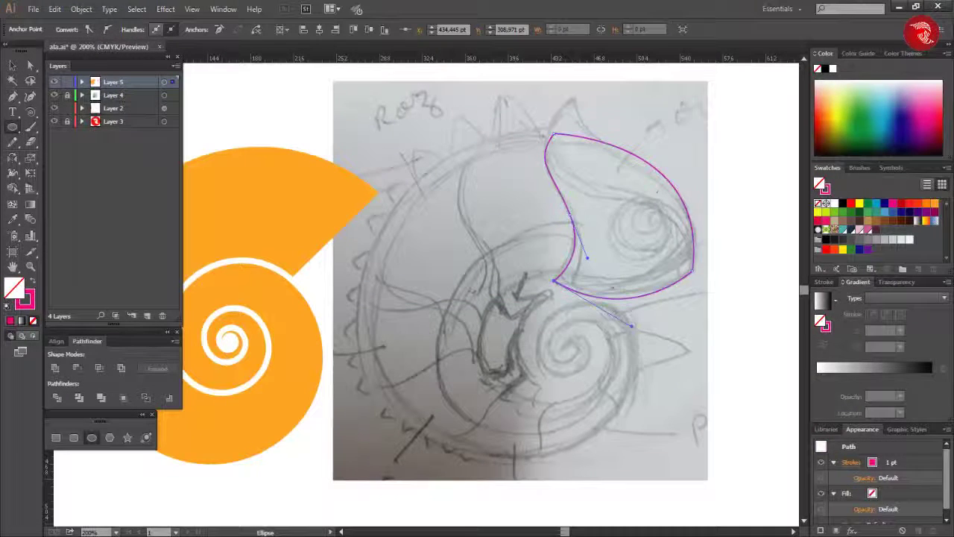
pyautogui.moveTo(671, 260); pyautogui.dragTo(673, 260)
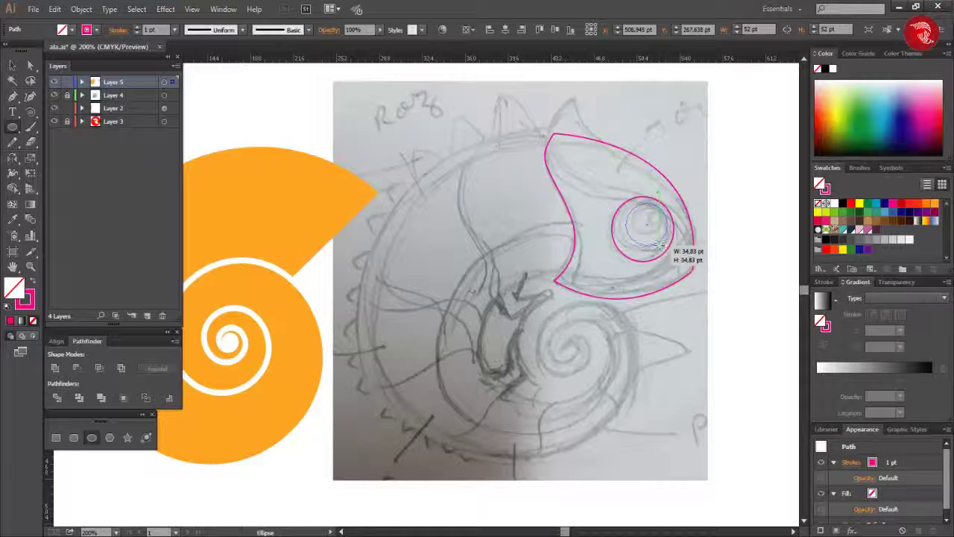
pyautogui.moveTo(662, 231); pyautogui.dragTo(650, 254)
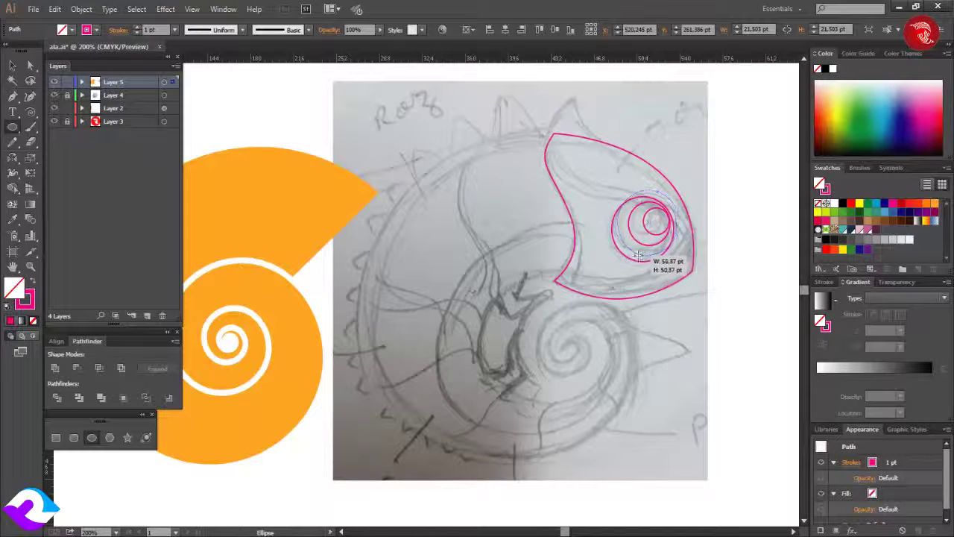
# Draw a pointed crest spike on top of the head
pyautogui.press('p')
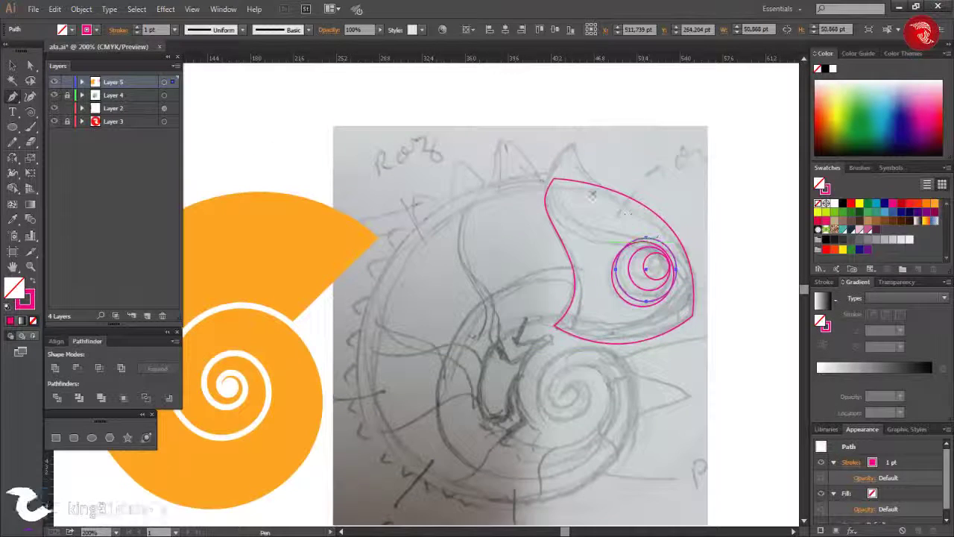
pyautogui.scroll(1, 599, 192)
pyautogui.click(599, 192)
pyautogui.scroll(1, 599, 192)
pyautogui.click(576, 177)
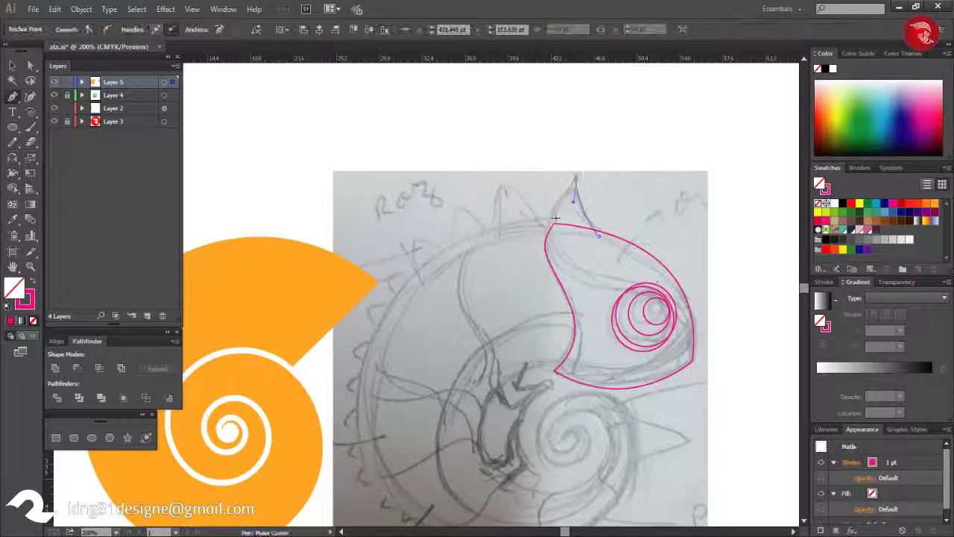
pyautogui.moveTo(536, 319); pyautogui.dragTo(536, 319)
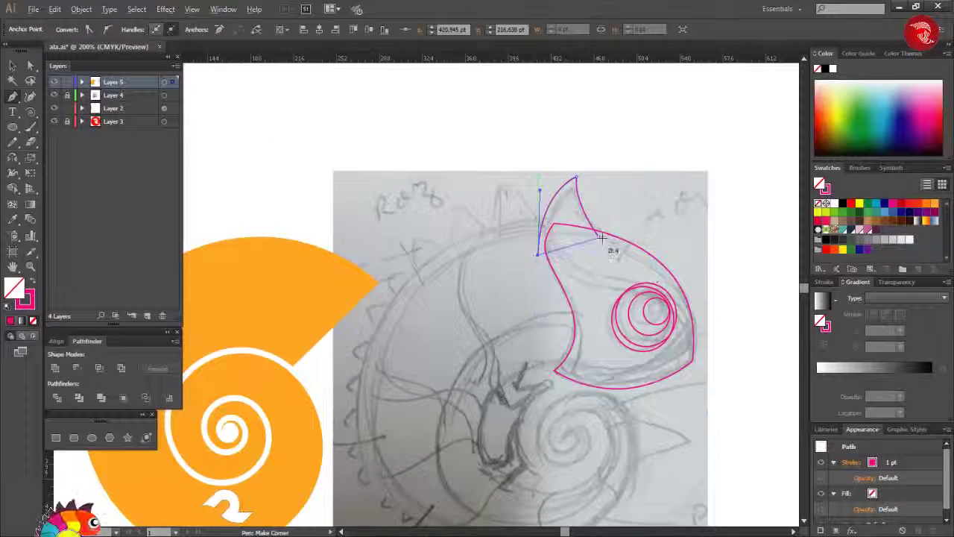
pyautogui.press('v')
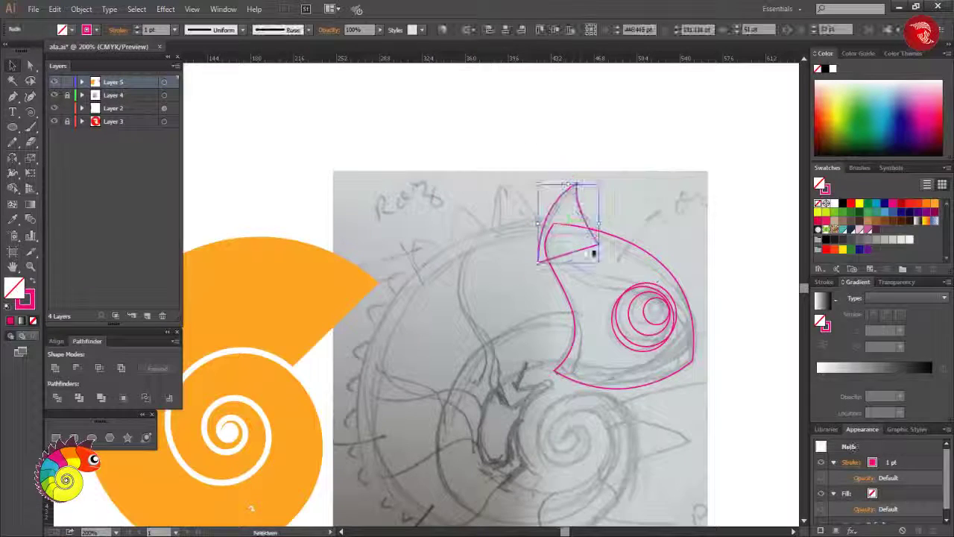
pyautogui.hotkey('ctrl', '-')
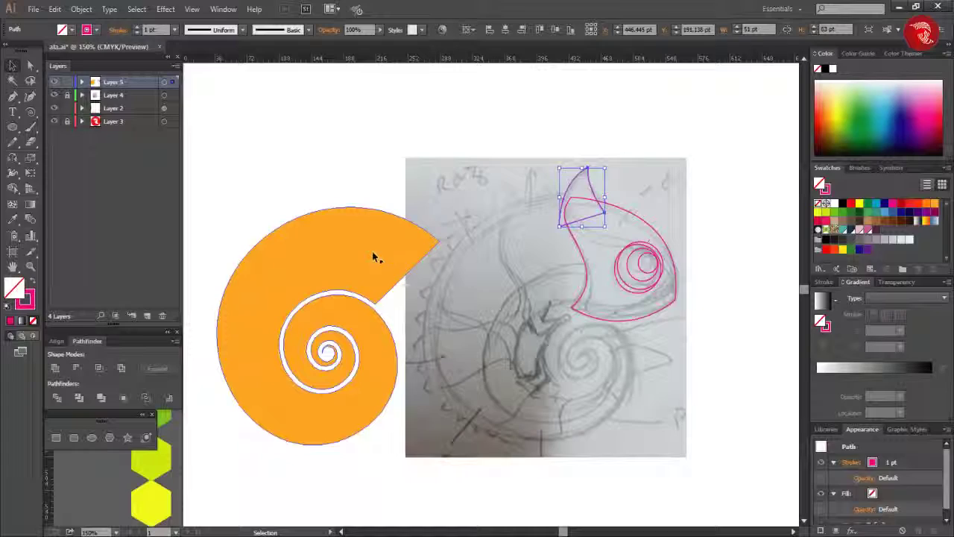
# Hide the sketch layer and move the orange shell under the head
pyautogui.click(54, 95)
pyautogui.moveTo(321, 262); pyautogui.dragTo(574, 267)
pyautogui.scroll(4, 574, 267)
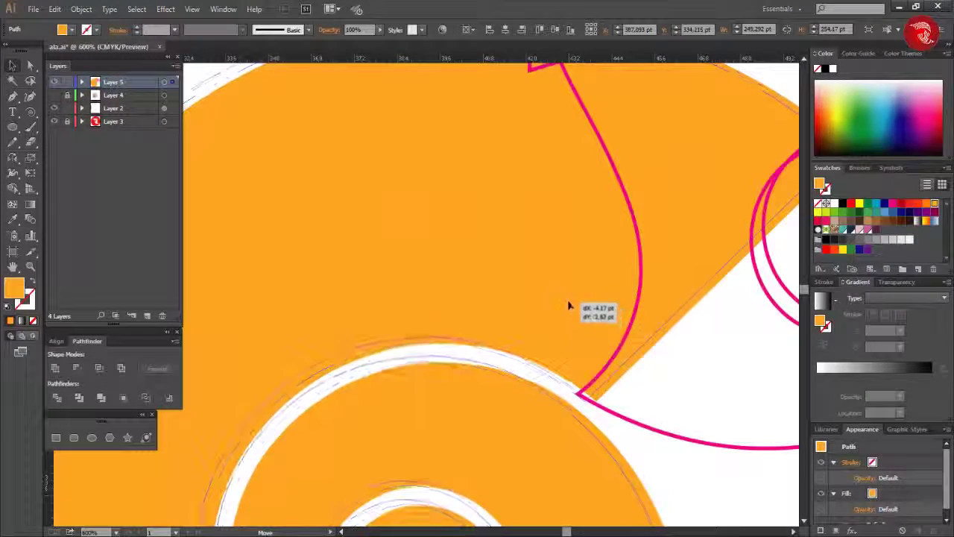
pyautogui.moveTo(578, 317); pyautogui.dragTo(571, 299)
pyautogui.scroll(-2, 571, 299)
# Scale the head outline to fit the shell and reposition the crest on top
pyautogui.click(663, 216)
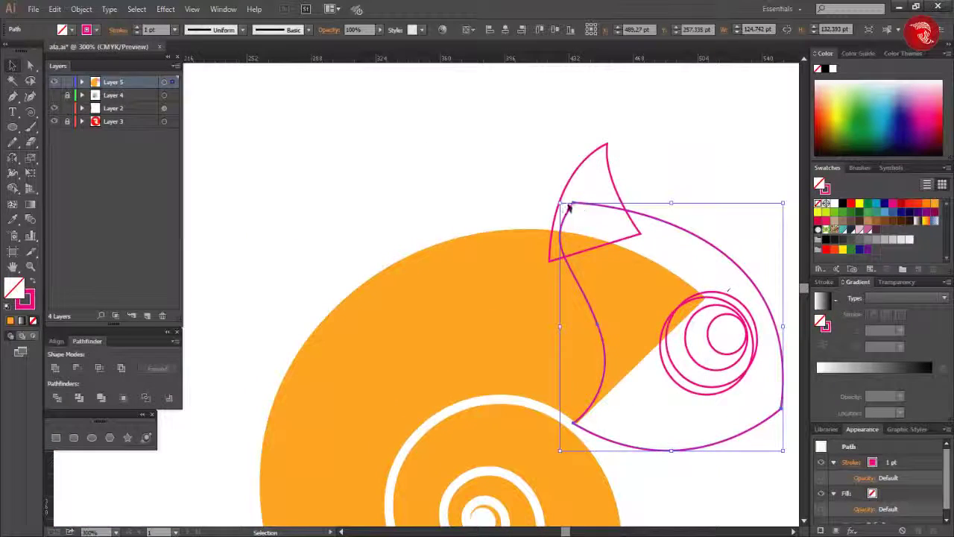
pyautogui.moveTo(569, 207); pyautogui.dragTo(564, 224)
pyautogui.scroll(-1, 565, 224)
pyautogui.moveTo(782, 307); pyautogui.dragTo(763, 310)
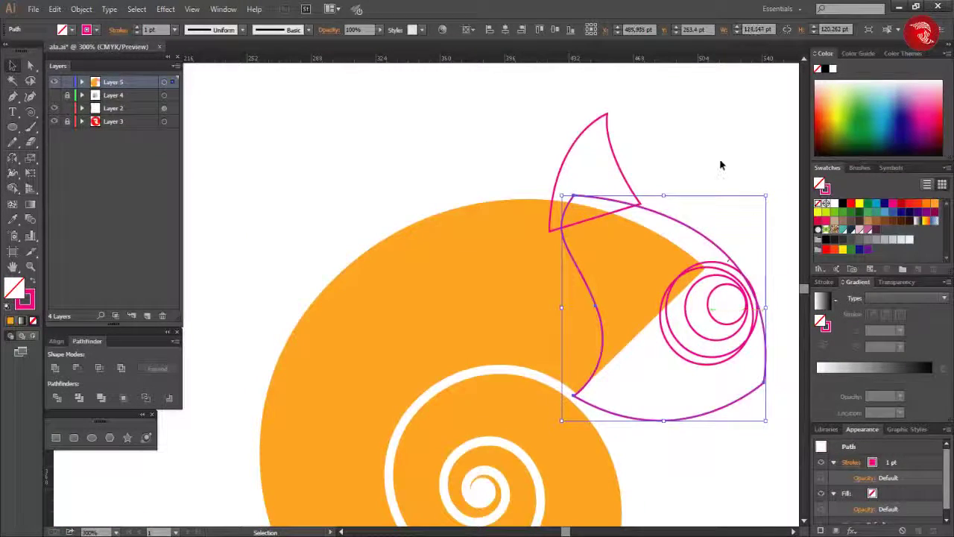
pyautogui.click(631, 180)
pyautogui.moveTo(578, 198); pyautogui.dragTo(586, 123)
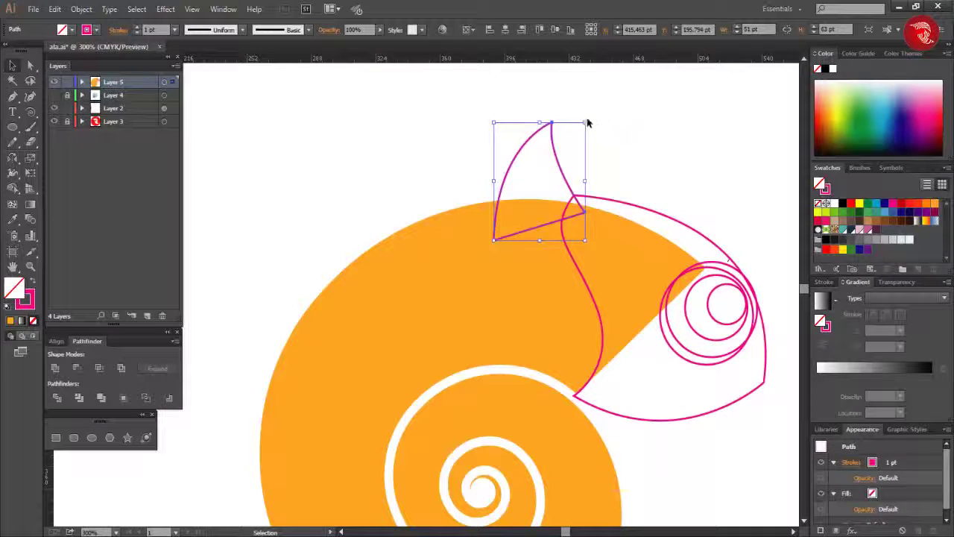
# Apply a Transform effect to the crest: scale 95%, move -33/10 pt, angle 9°, 28 copies
pyautogui.click(166, 9)
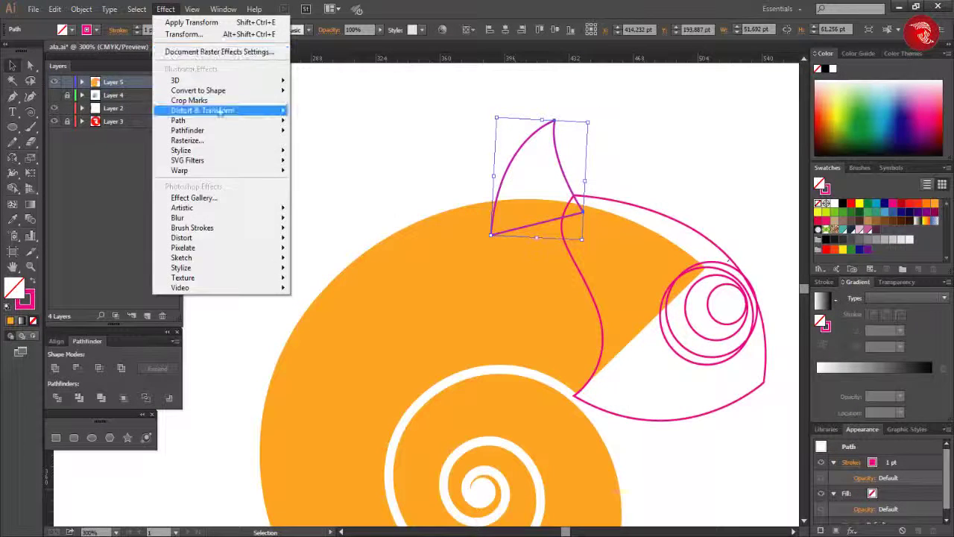
pyautogui.click(328, 156)
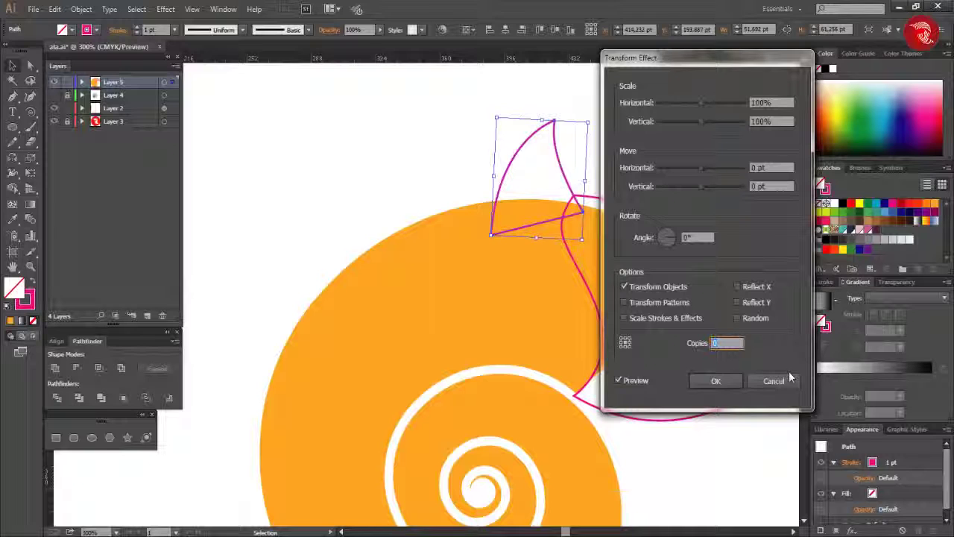
pyautogui.write('3095')
pyautogui.press('Tab')
pyautogui.write('95')
pyautogui.press('Tab')
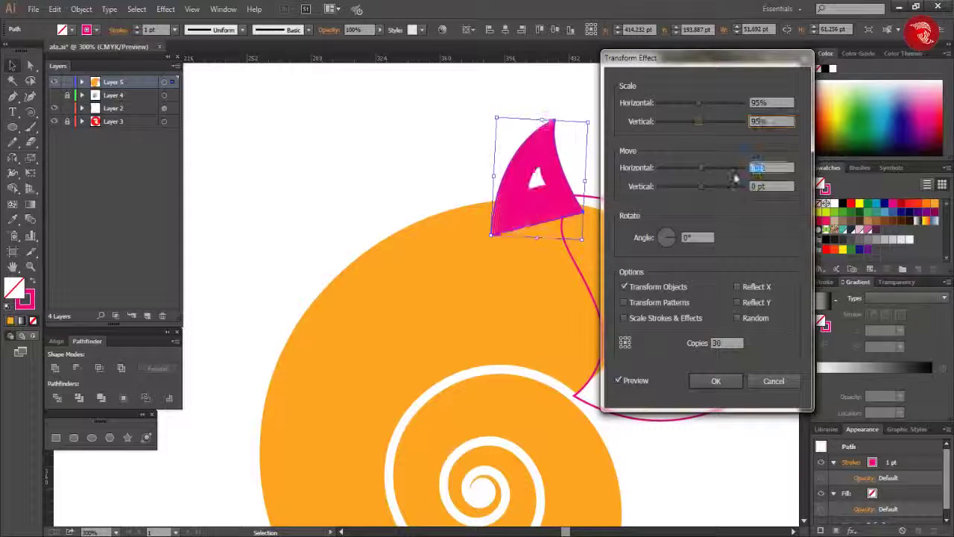
pyautogui.write('-33')
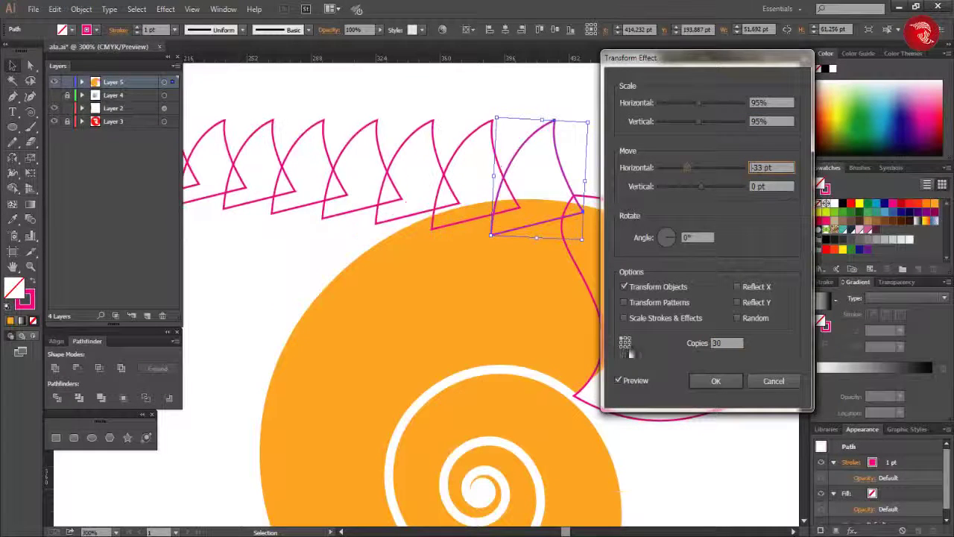
pyautogui.press('Up')
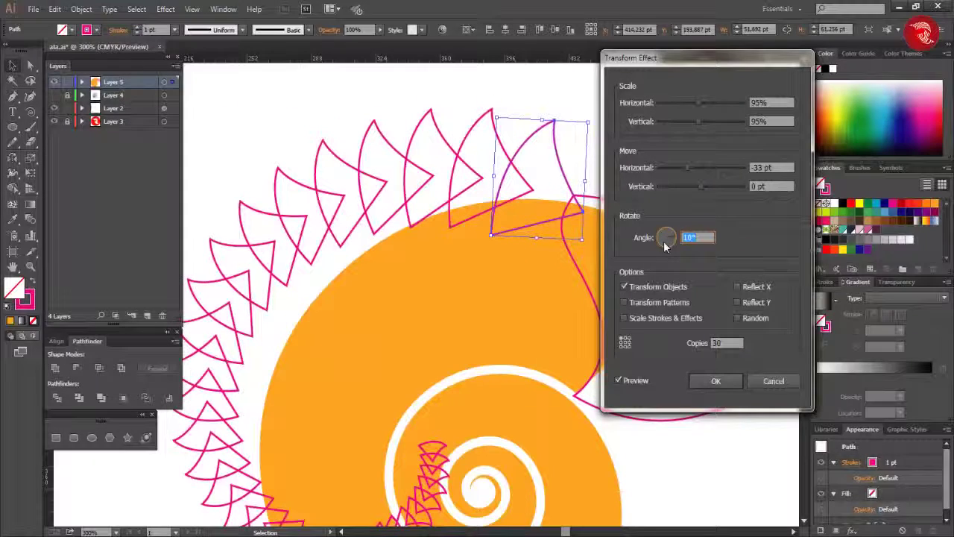
pyautogui.press('Up')
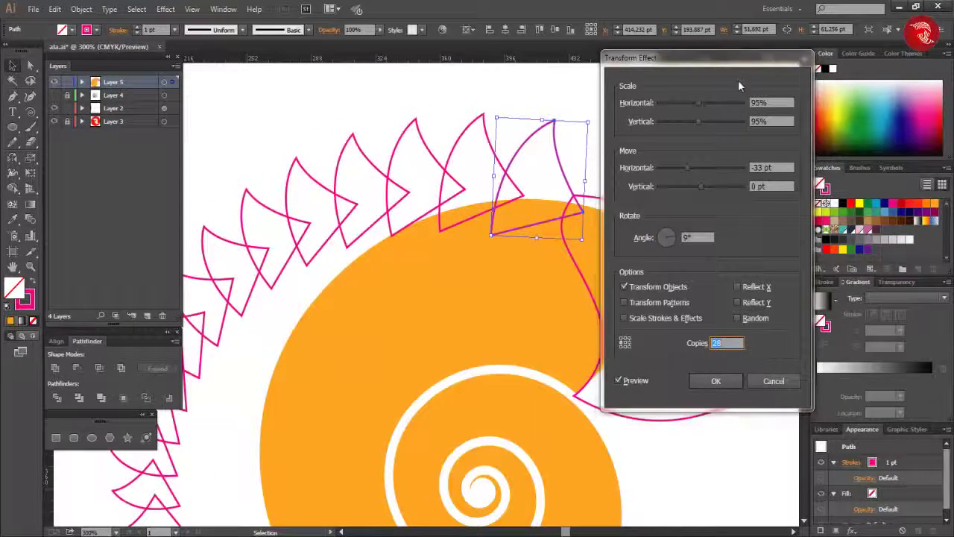
pyautogui.moveTo(738, 58); pyautogui.dragTo(766, 76)
pyautogui.press('Up')
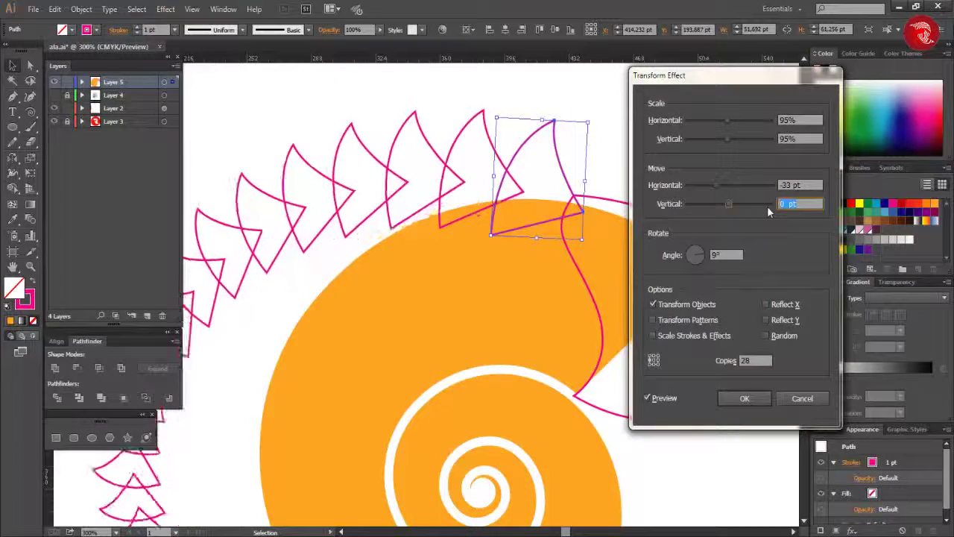
pyautogui.press('Up')
pyautogui.press('Up')
pyautogui.click(789, 121)
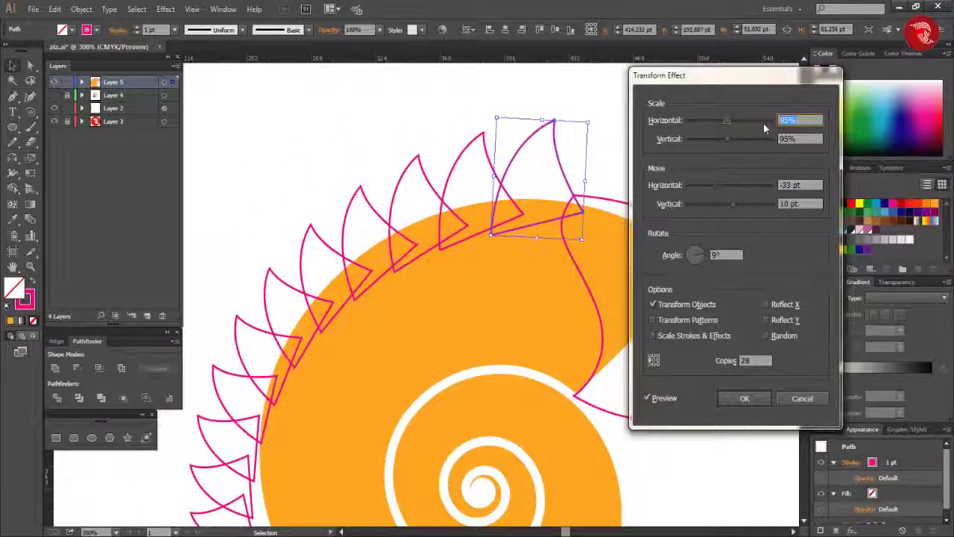
pyautogui.click(744, 398)
pyautogui.hotkey('ctrl', '-')
# Swap the fin copies to pink fill and expand the appearance into spike shapes
pyautogui.click(82, 9)
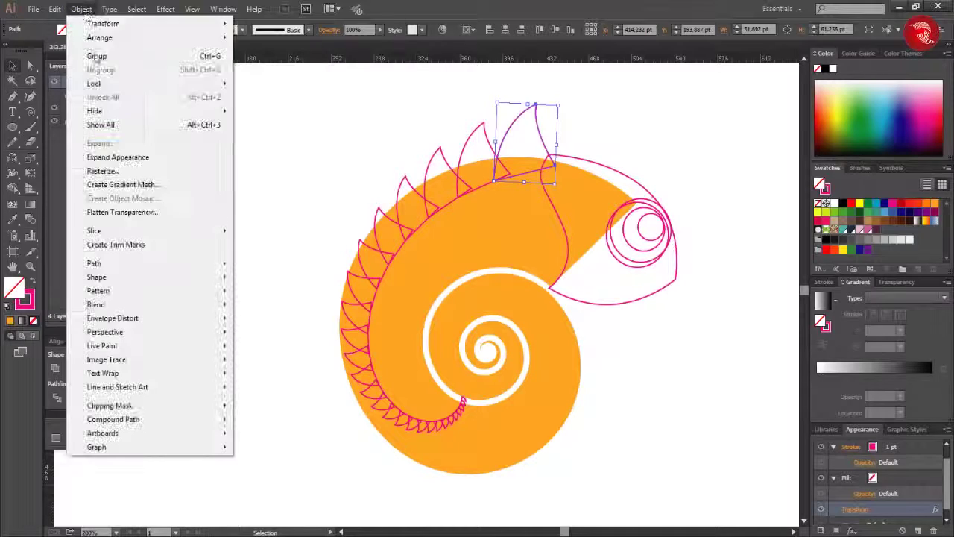
pyautogui.click(163, 82)
pyautogui.hotkey('shift', 'x')
pyautogui.click(82, 9)
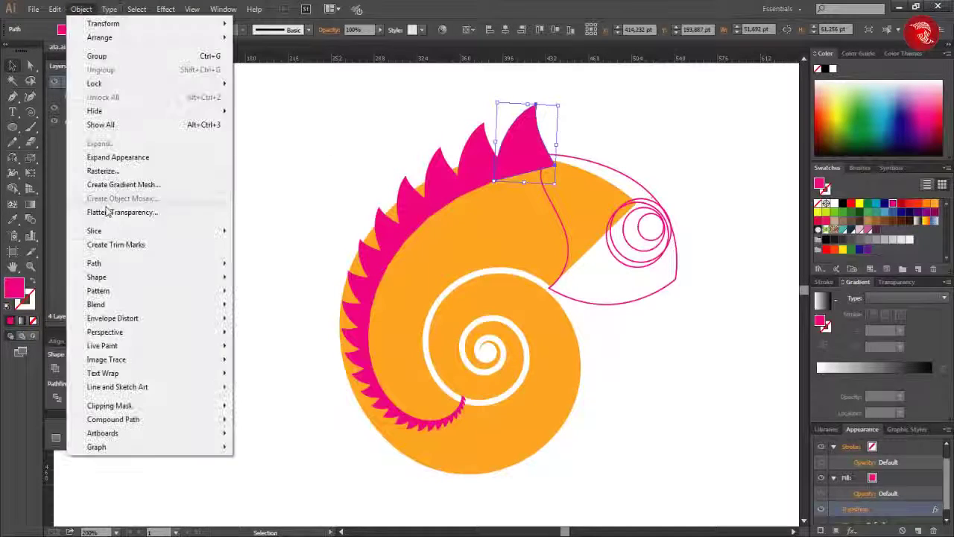
pyautogui.click(118, 158)
# Resize the spike group to fit along the shell
pyautogui.moveTo(559, 437); pyautogui.dragTo(589, 481)
pyautogui.scroll(3, 448, 298)
pyautogui.moveTo(341, 277); pyautogui.dragTo(319, 138)
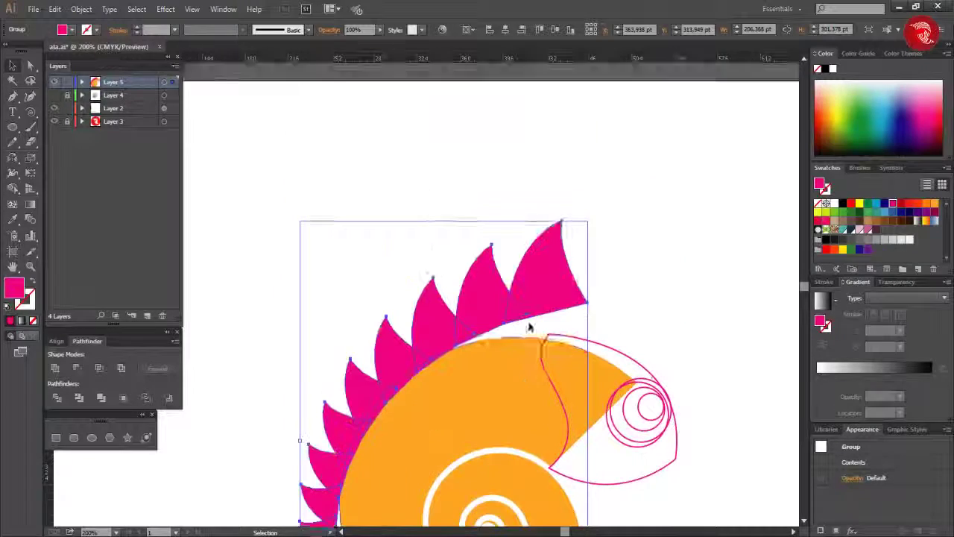
pyautogui.scroll(-2, 529, 323)
pyautogui.moveTo(590, 87); pyautogui.dragTo(565, 122)
pyautogui.scroll(-2, 586, 224)
pyautogui.moveTo(299, 480); pyautogui.dragTo(311, 462)
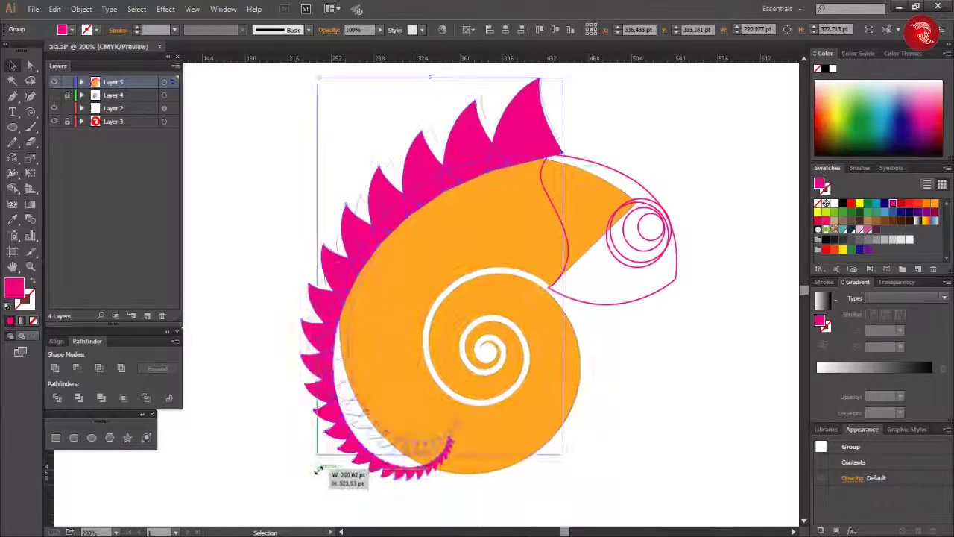
pyautogui.scroll(-1, 444, 483)
pyautogui.scroll(-2, 458, 479)
pyautogui.moveTo(535, 409); pyautogui.dragTo(558, 436)
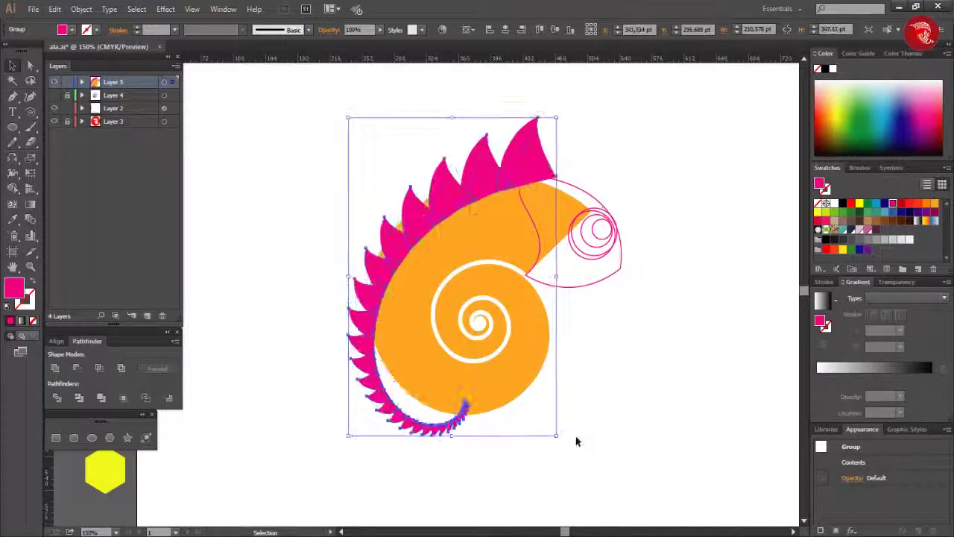
pyautogui.moveTo(347, 435); pyautogui.dragTo(350, 410)
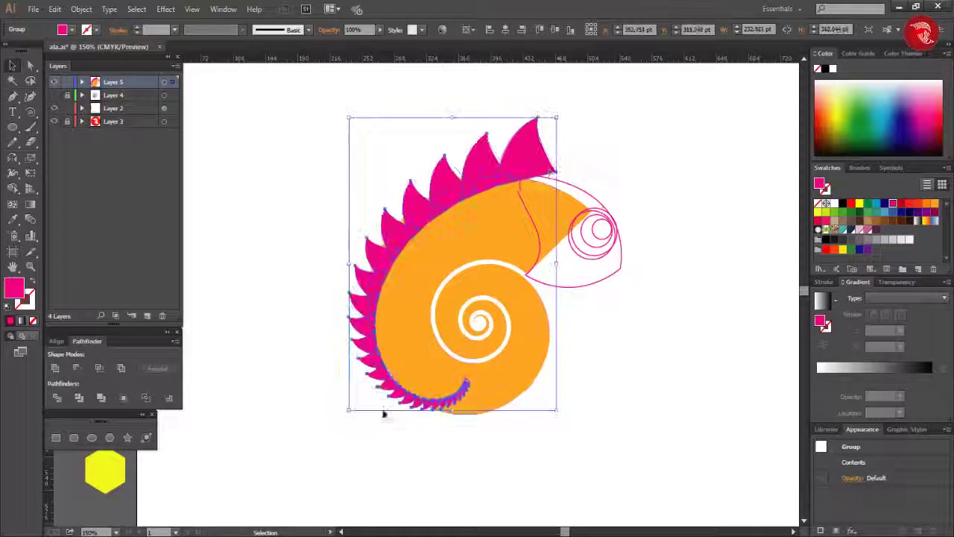
pyautogui.moveTo(556, 117); pyautogui.dragTo(550, 121)
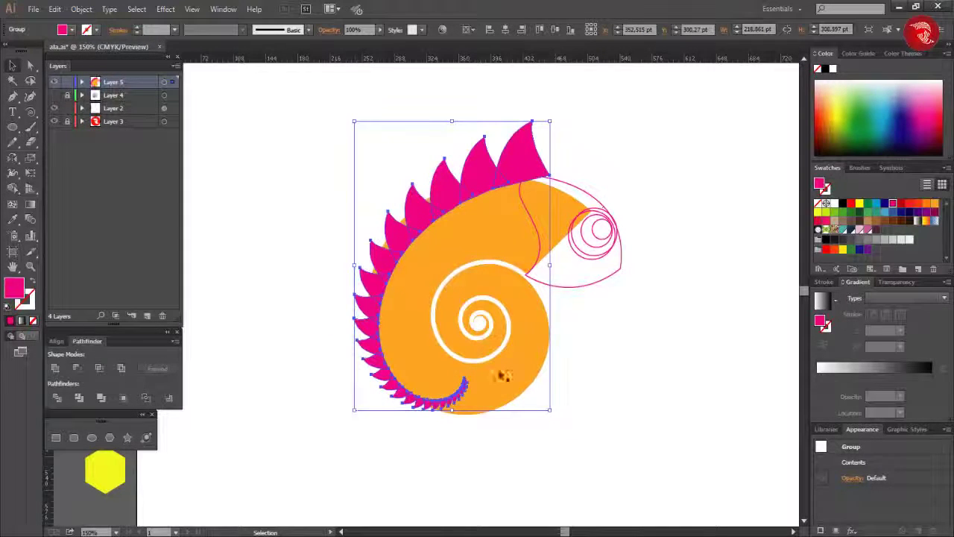
# Send the spikes behind the orange shell and stretch them to line its back
pyautogui.rightClick(549, 179)
pyautogui.click(688, 328)
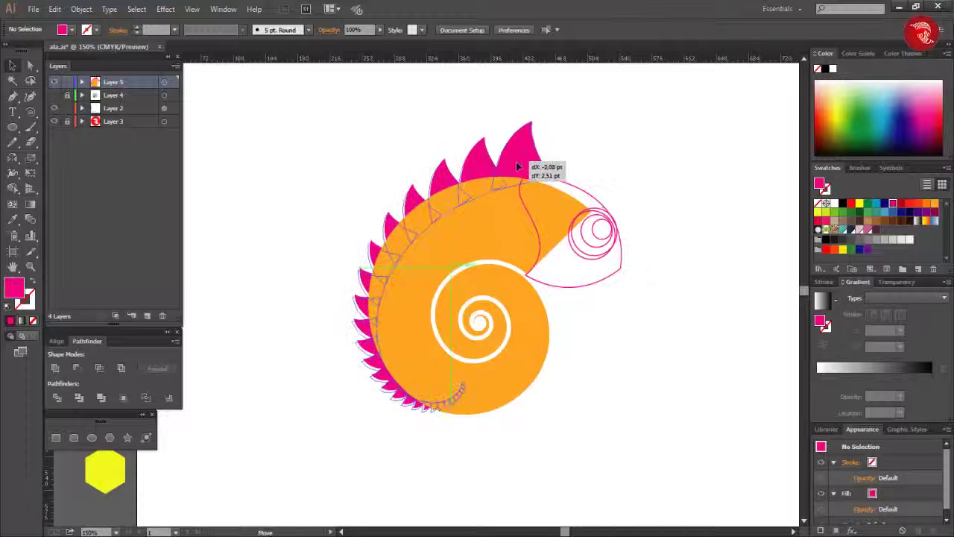
pyautogui.moveTo(518, 165); pyautogui.dragTo(516, 168)
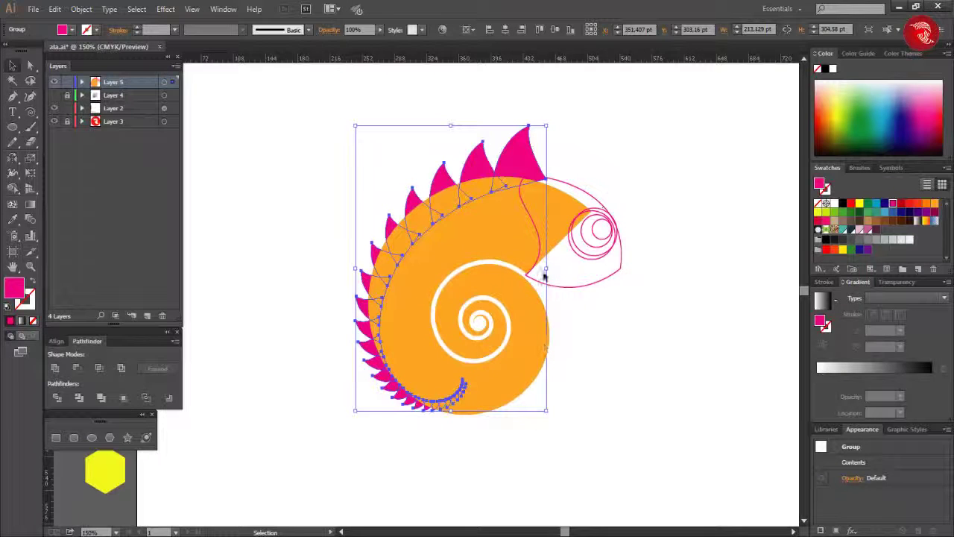
pyautogui.moveTo(546, 268); pyautogui.dragTo(560, 268)
pyautogui.moveTo(451, 410); pyautogui.dragTo(457, 426)
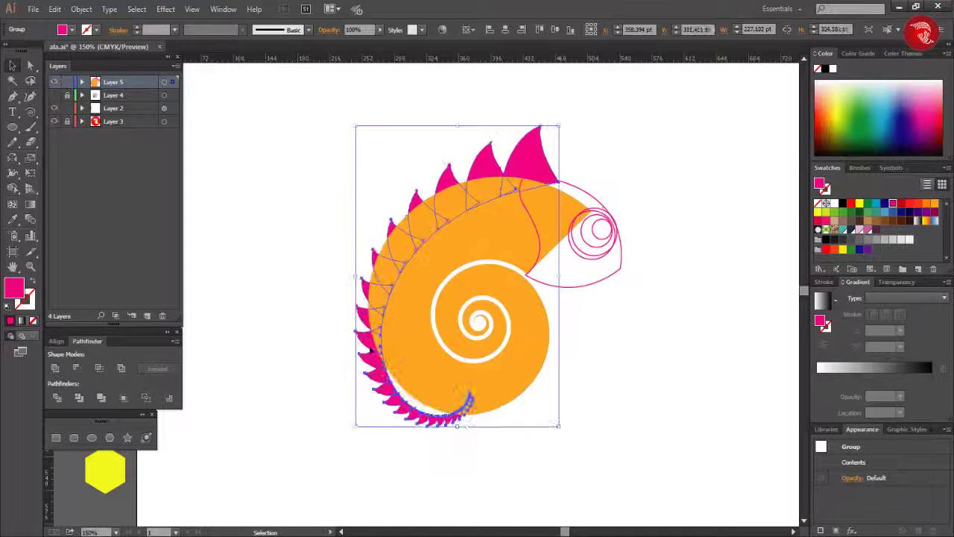
pyautogui.moveTo(356, 276); pyautogui.dragTo(333, 276)
pyautogui.moveTo(448, 125); pyautogui.dragTo(446, 111)
pyautogui.moveTo(516, 156)
pyautogui.mouseDown()
pyautogui.moveTo(520, 140)
pyautogui.moveTo(527, 174)
pyautogui.mouseUp()
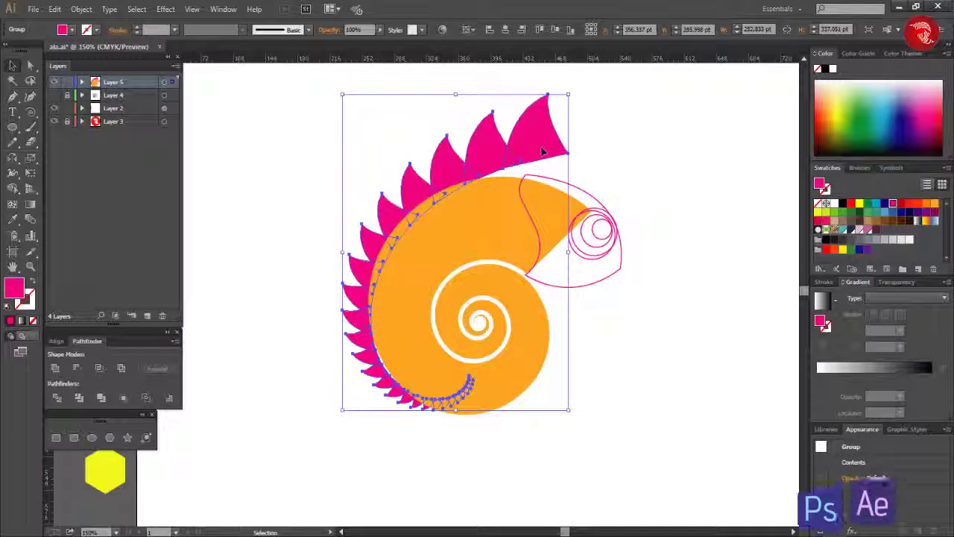
pyautogui.moveTo(446, 177); pyautogui.dragTo(451, 179)
# Send the spikes backward and swap the spiral shell to an orange outline
pyautogui.rightClick(451, 179)
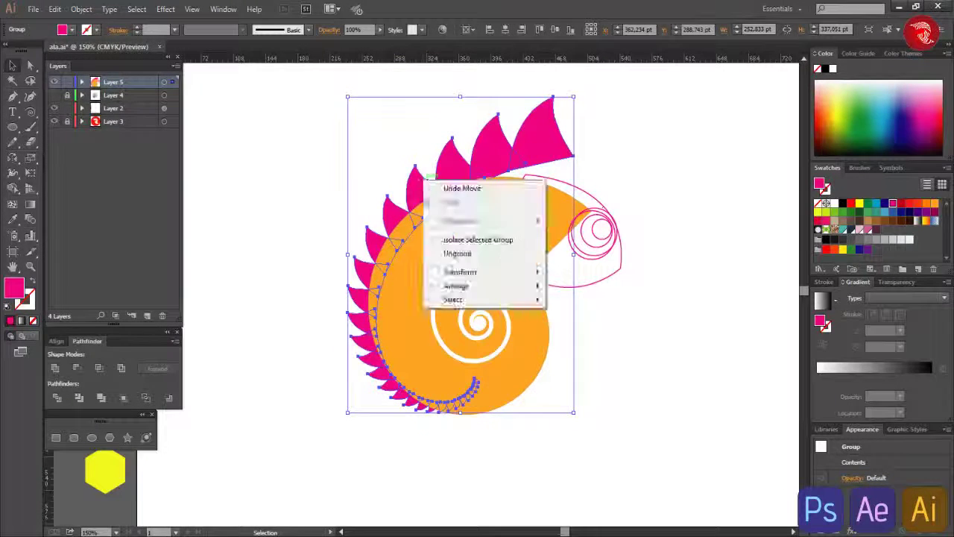
pyautogui.click(589, 333)
pyautogui.click(452, 477)
pyautogui.click(428, 373)
pyautogui.click(33, 284)
# Move and rotate the tail-end spikes to follow the spiral's lower curve
pyautogui.scroll(2, 443, 443)
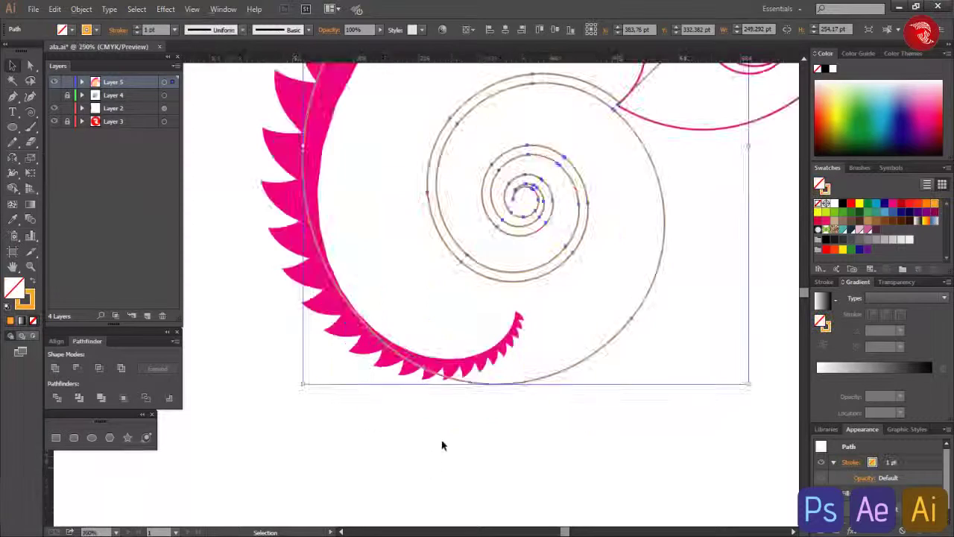
pyautogui.moveTo(450, 377); pyautogui.dragTo(450, 384)
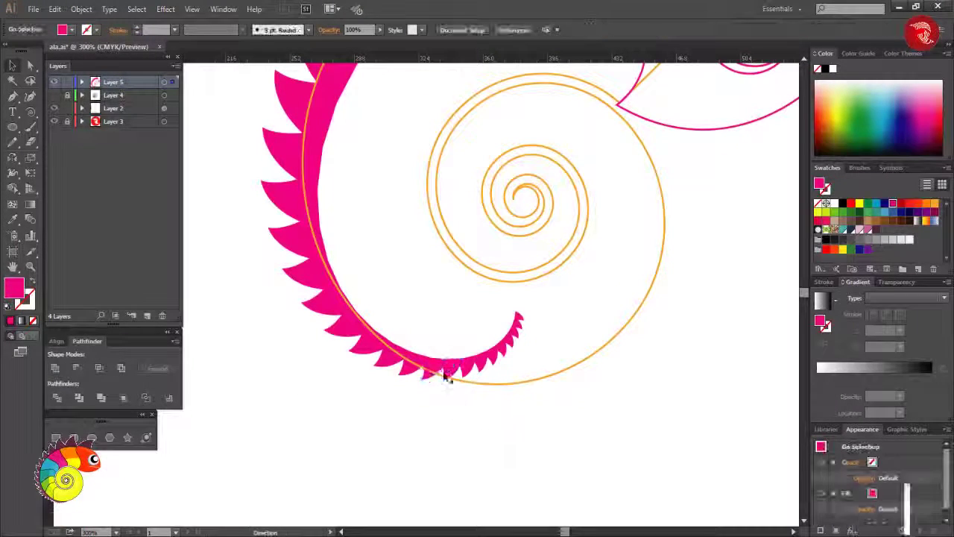
pyautogui.click(488, 367)
pyautogui.scroll(2, 488, 365)
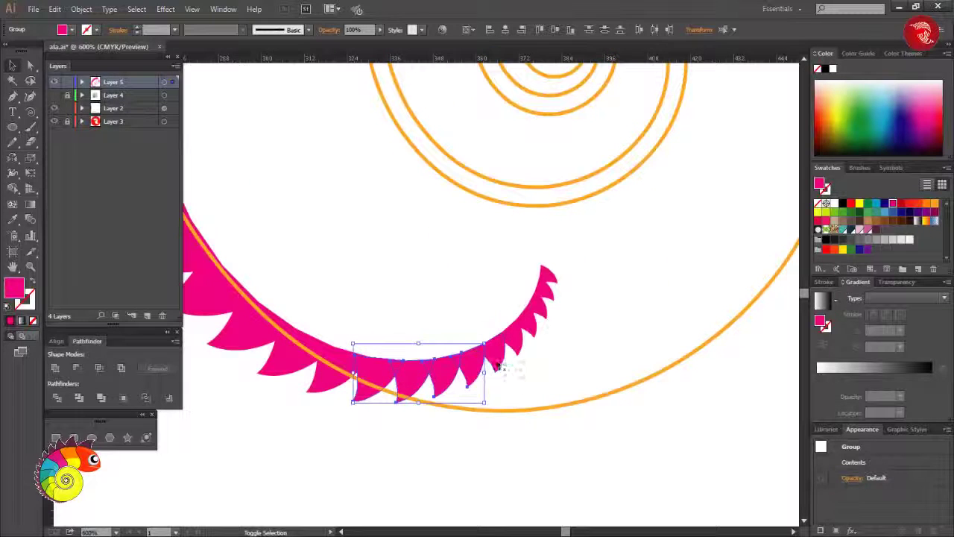
pyautogui.keyDown('shift'); pyautogui.click(548, 292); pyautogui.keyUp('shift')
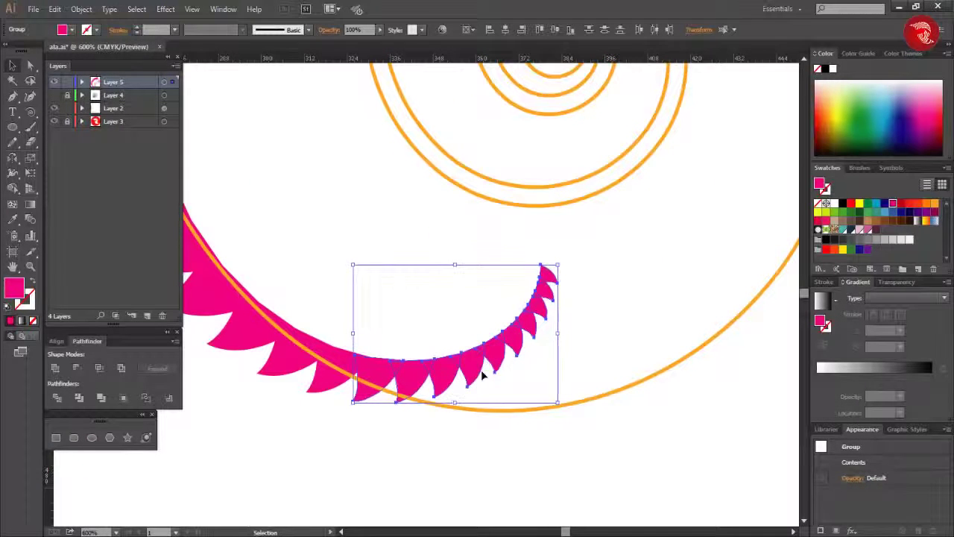
pyautogui.moveTo(482, 376); pyautogui.dragTo(477, 382)
pyautogui.moveTo(556, 292); pyautogui.dragTo(588, 348)
pyautogui.moveTo(482, 403); pyautogui.dragTo(502, 453)
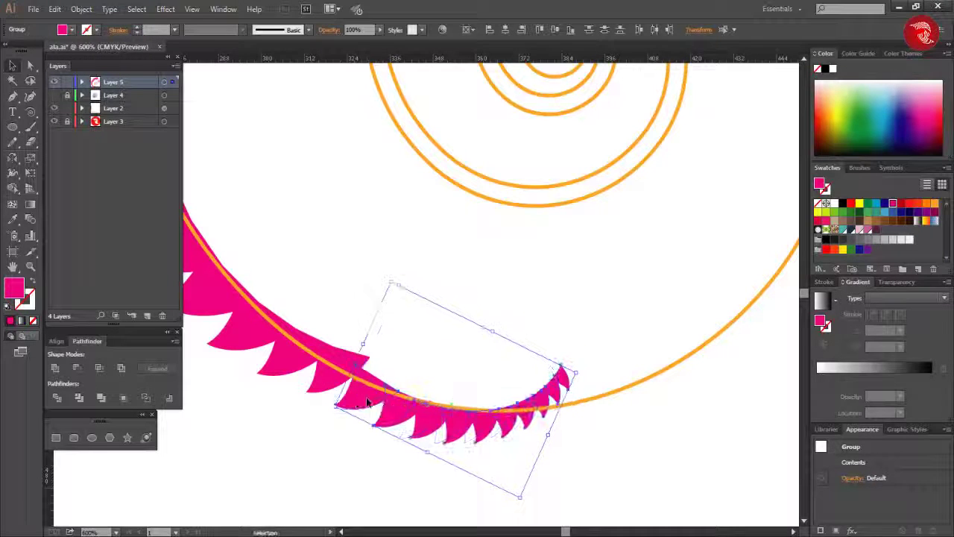
# Place the last small spike at the end of the spike garland
pyautogui.click(319, 431)
pyautogui.moveTo(550, 390)
pyautogui.mouseDown()
pyautogui.moveTo(526, 420)
pyautogui.moveTo(551, 357)
pyautogui.mouseUp()
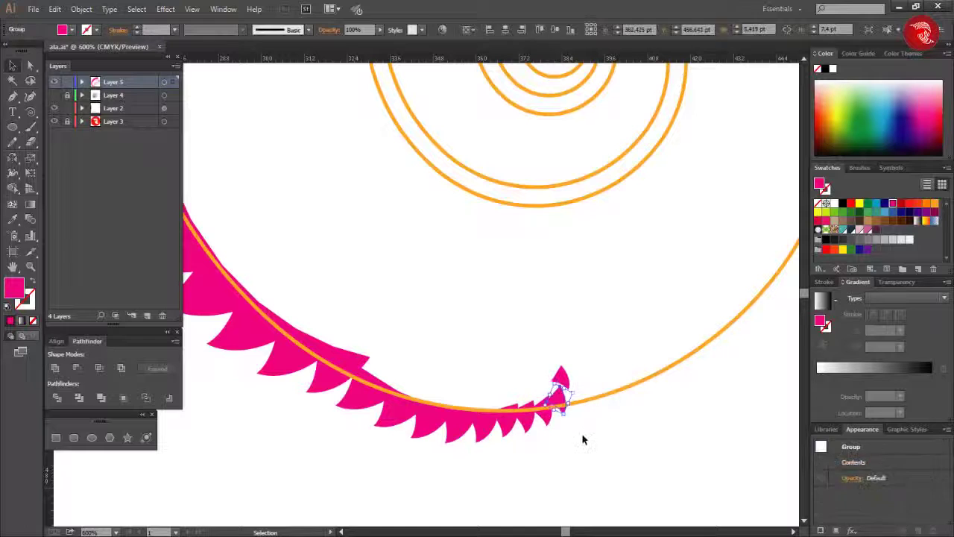
pyautogui.moveTo(564, 403); pyautogui.dragTo(576, 419)
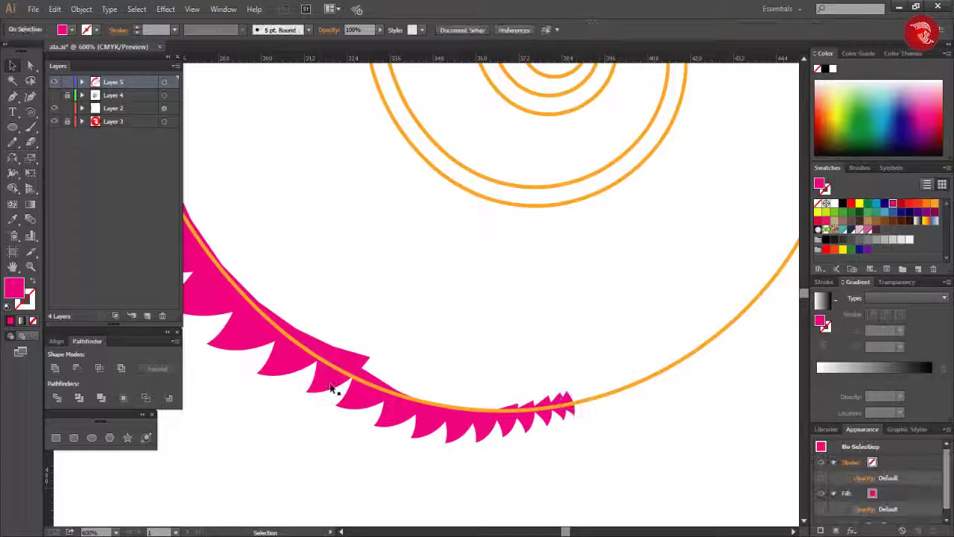
pyautogui.click(337, 388)
pyautogui.moveTo(349, 376); pyautogui.dragTo(345, 365)
pyautogui.click(347, 443)
pyautogui.hotkey('ctrl', '-')
pyautogui.hotkey('ctrl', '-')
pyautogui.hotkey('ctrl', '-')
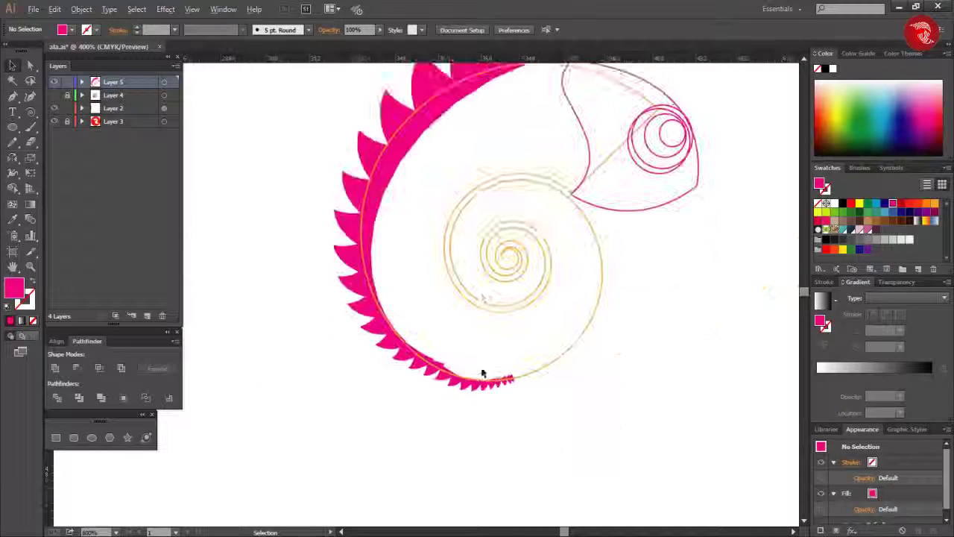
# Rotate the pink spike group, lower it onto the head, and stand the nearest spike more upright
pyautogui.moveTo(527, 179); pyautogui.dragTo(558, 187)
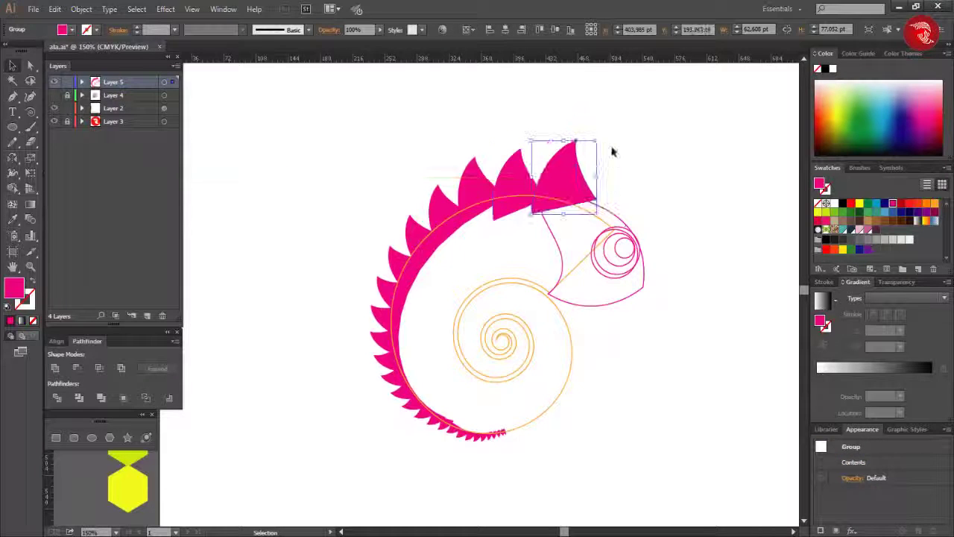
pyautogui.moveTo(561, 146); pyautogui.dragTo(607, 137)
pyautogui.click(522, 192)
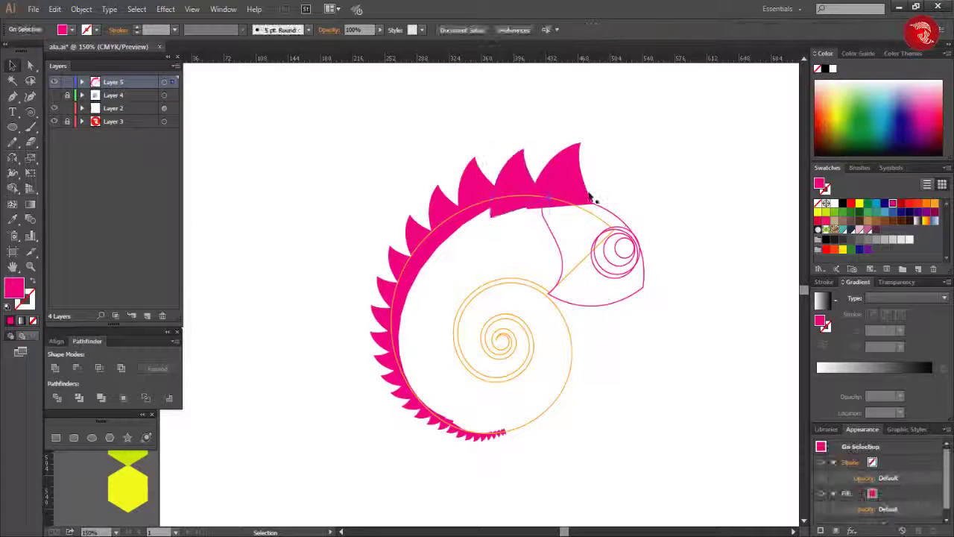
pyautogui.hotkey('ctrl', '+')
pyautogui.hotkey('ctrl', '+')
pyautogui.hotkey('ctrl', '+')
pyautogui.moveTo(634, 133); pyautogui.dragTo(659, 159)
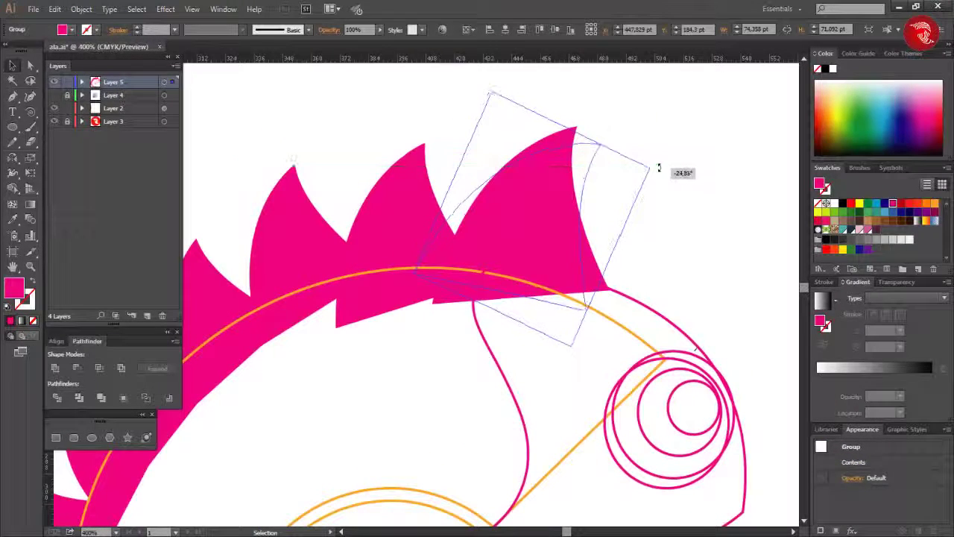
pyautogui.click(693, 190)
pyautogui.hotkey('ctrl', '-')
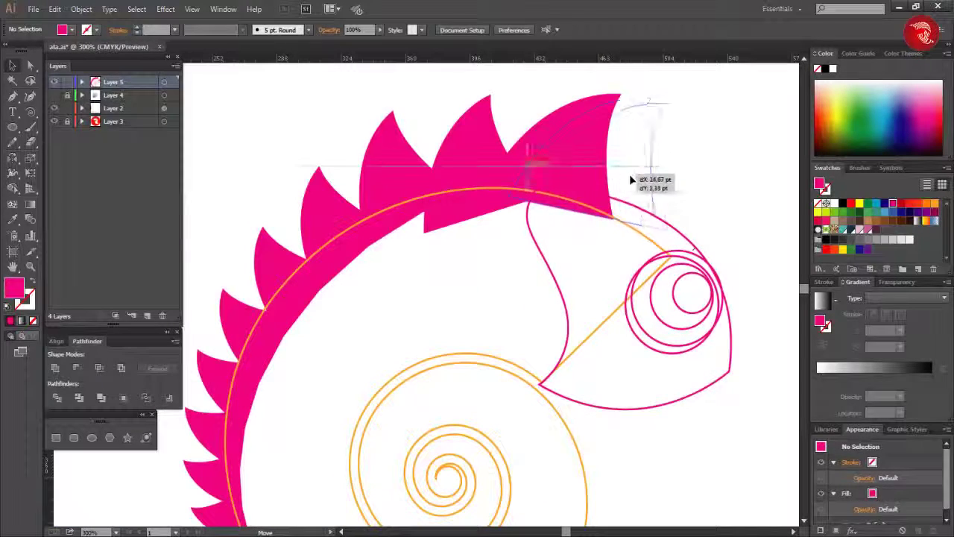
# Tilt a top spike toward the head and line the left spike up with the body curve
pyautogui.moveTo(629, 174); pyautogui.dragTo(600, 193)
pyautogui.scroll(2, 589, 179)
pyautogui.click(477, 224)
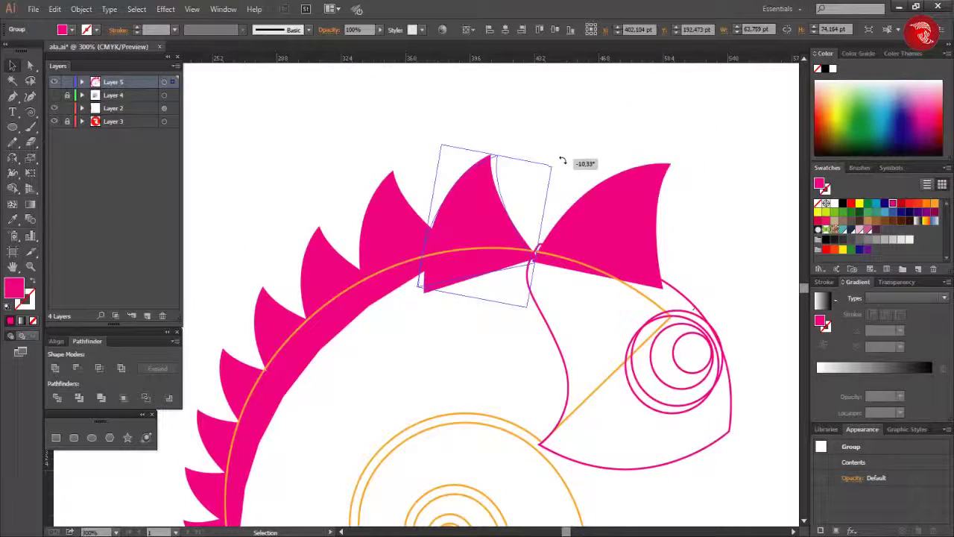
pyautogui.moveTo(458, 224)
pyautogui.mouseDown()
pyautogui.moveTo(470, 214)
pyautogui.moveTo(495, 228)
pyautogui.mouseUp()
pyautogui.hotkey('ctrl', '+')
pyautogui.hotkey('ctrl', '+')
pyautogui.hotkey('ctrl', '+')
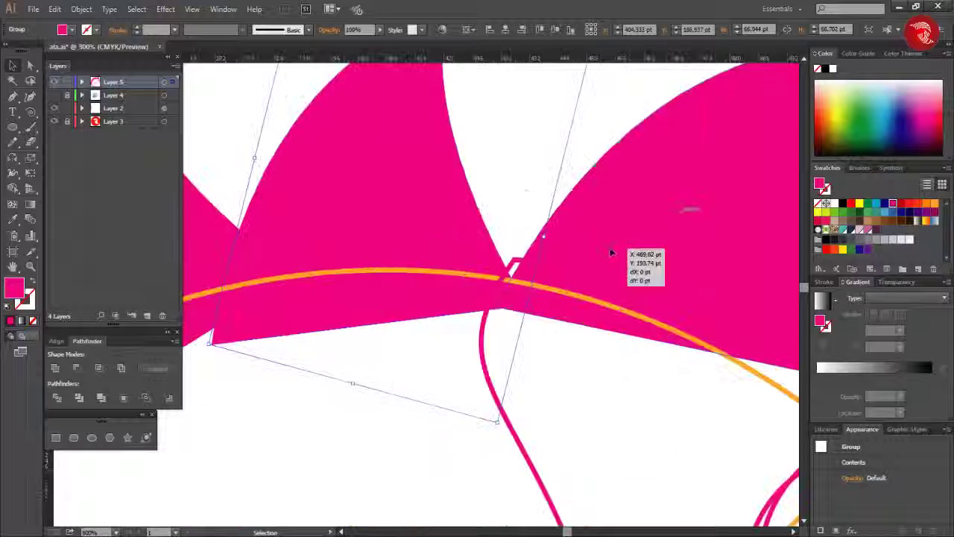
pyautogui.moveTo(618, 251); pyautogui.dragTo(413, 214)
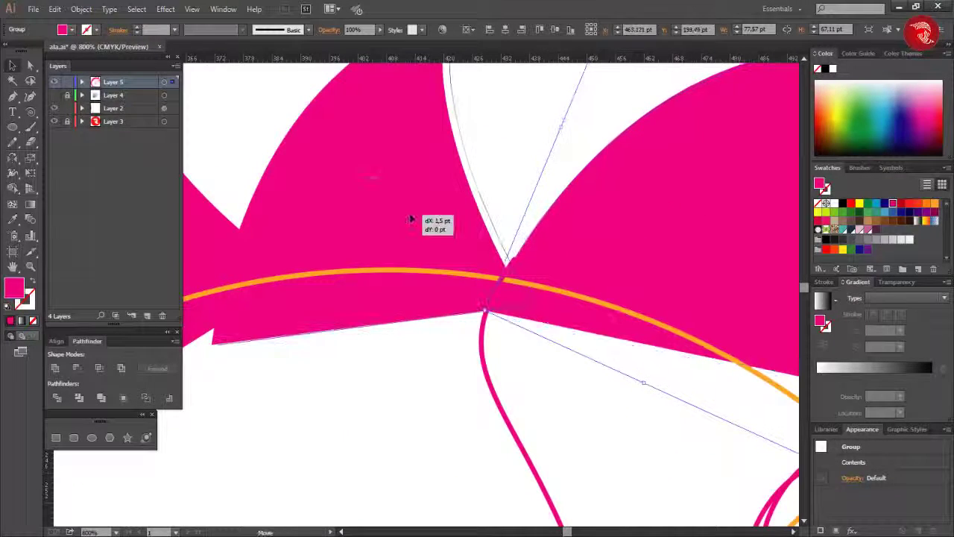
pyautogui.hotkey('ctrl', '-')
pyautogui.hotkey('ctrl', '-')
pyautogui.hotkey('ctrl', '-')
# Rotate the spike beside the head about 31° clockwise and seat it flush against the head
pyautogui.hotkey('ctrl', '+')
pyautogui.hotkey('ctrl', '+')
pyautogui.hotkey('ctrl', '+')
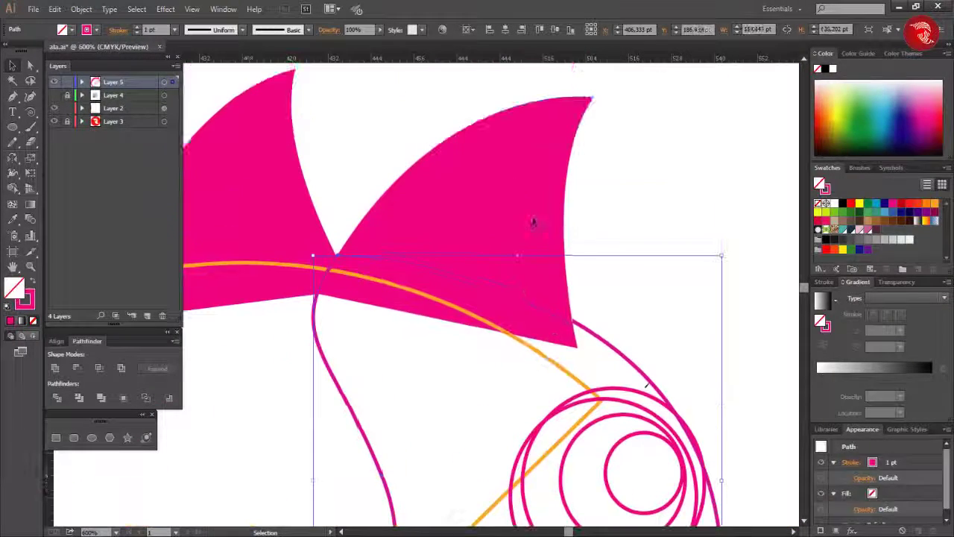
pyautogui.moveTo(616, 76)
pyautogui.mouseDown()
pyautogui.moveTo(674, 124)
pyautogui.moveTo(686, 190)
pyautogui.mouseUp()
pyautogui.moveTo(469, 225); pyautogui.dragTo(474, 247)
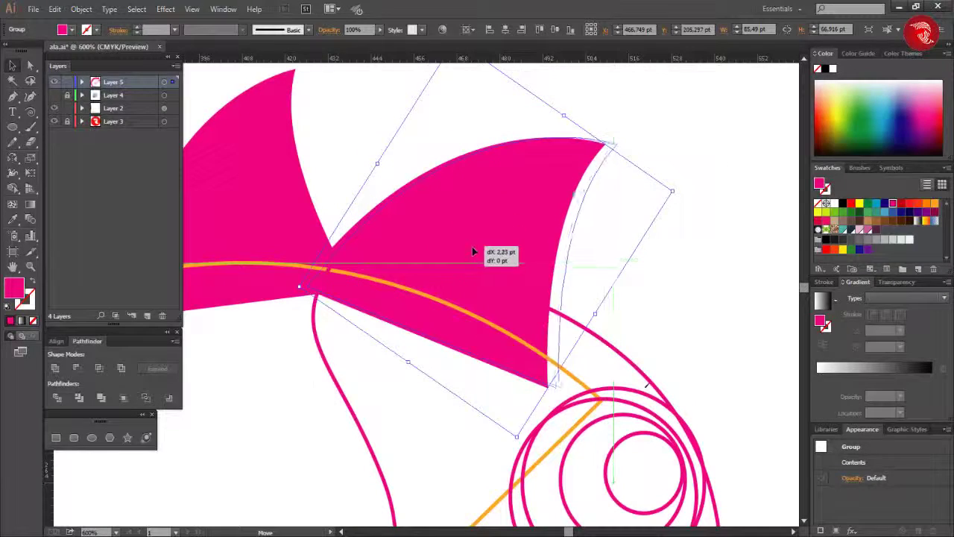
pyautogui.moveTo(405, 263); pyautogui.dragTo(405, 262)
pyautogui.hotkey('ctrl', '+')
pyautogui.hotkey('ctrl', '+')
pyautogui.moveTo(480, 268); pyautogui.dragTo(477, 266)
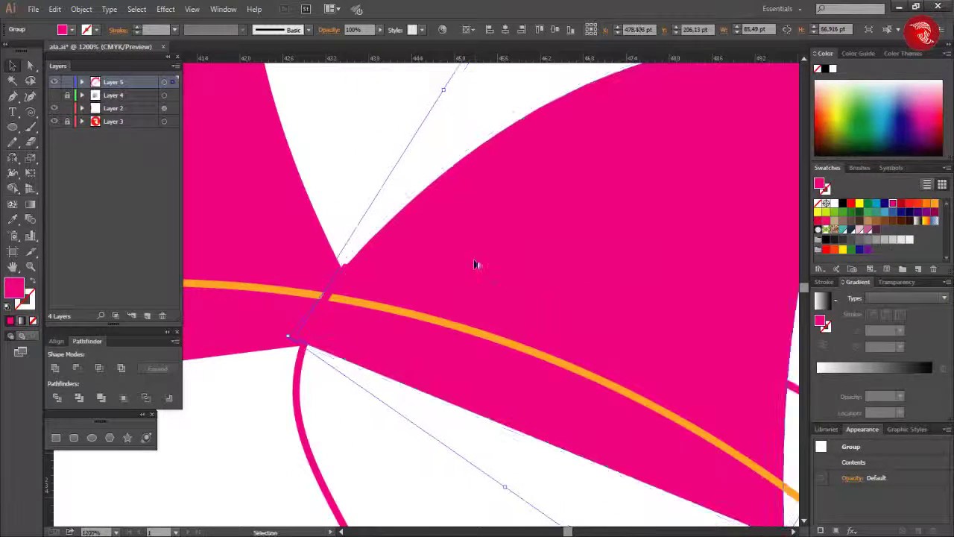
pyautogui.hotkey('ctrl', '-')
pyautogui.hotkey('ctrl', '-')
pyautogui.hotkey('ctrl', '-')
pyautogui.hotkey('ctrl', '-')
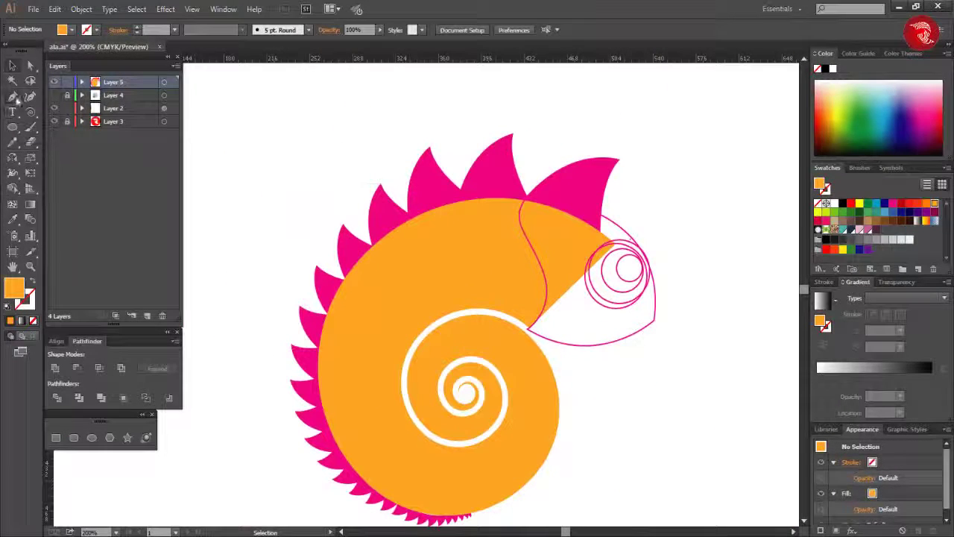
# Draw the first curved cyan-stroked stripe from a crest spike down to the spiral
pyautogui.moveTo(457, 176); pyautogui.dragTo(428, 237)
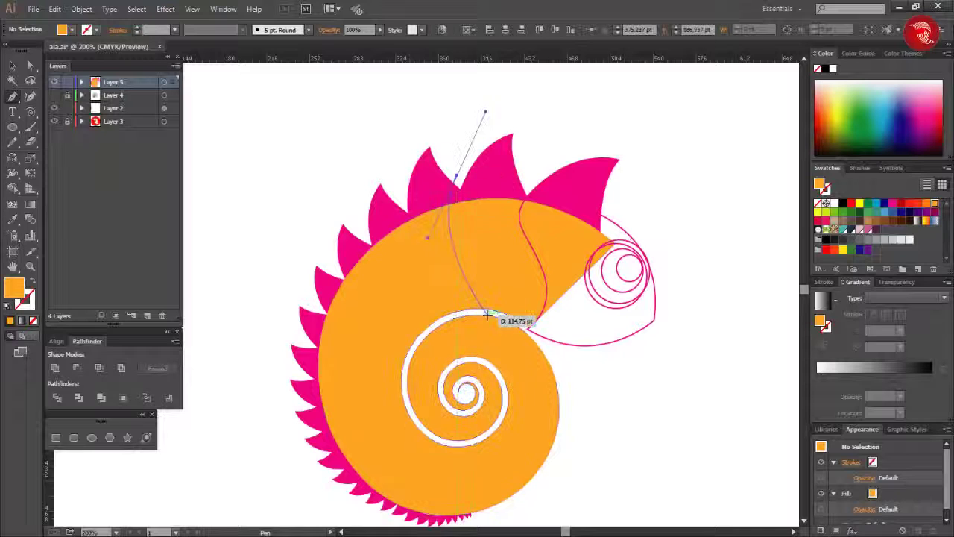
pyautogui.moveTo(486, 314); pyautogui.dragTo(448, 372)
pyautogui.moveTo(456, 176); pyautogui.dragTo(401, 198)
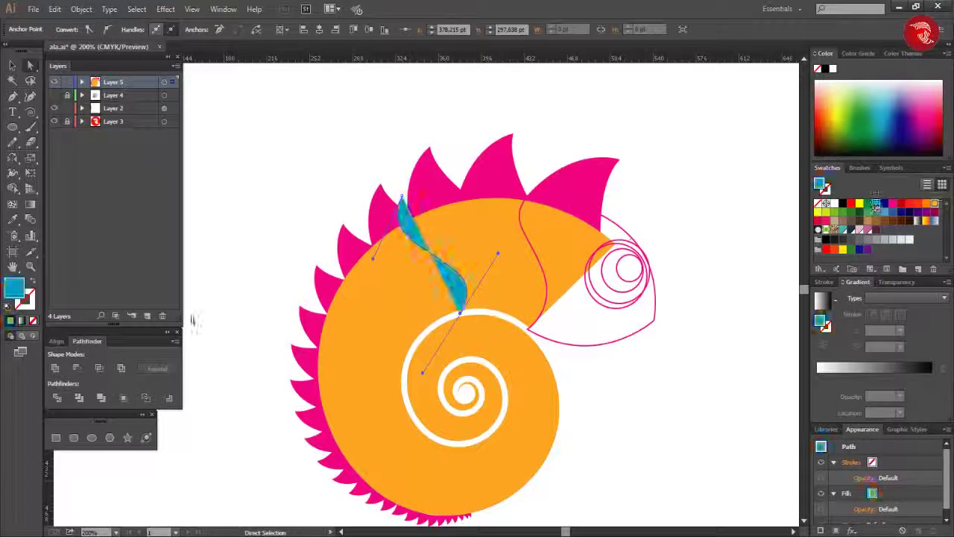
pyautogui.hotkey('shift', 'x')
pyautogui.moveTo(401, 198); pyautogui.dragTo(434, 179)
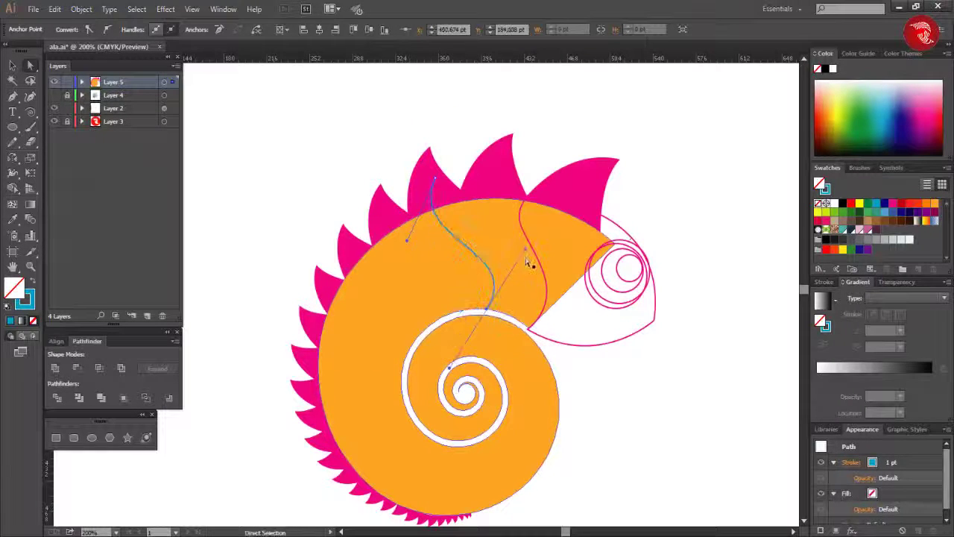
pyautogui.click(475, 330)
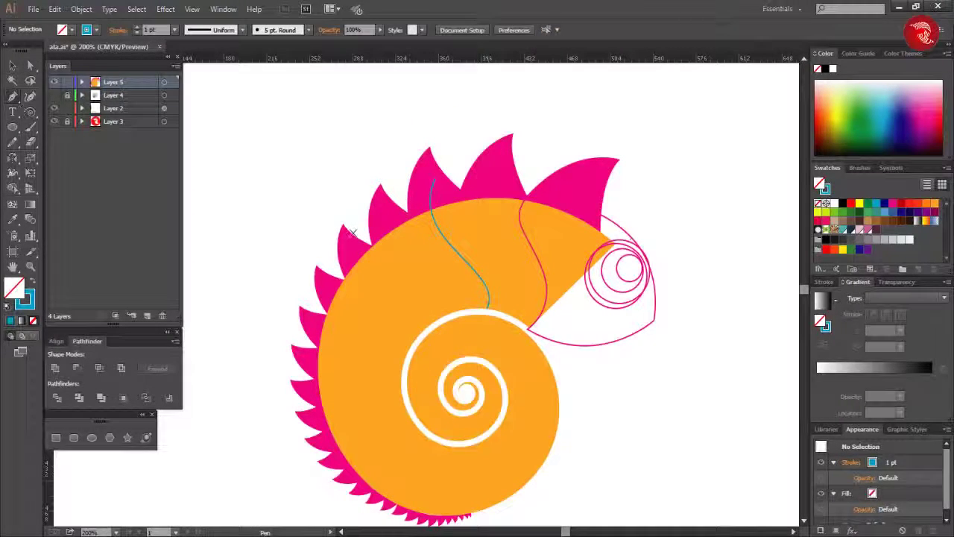
# Draw more curved stripes across the body's middle and left side, ending at the spiral's edge
pyautogui.moveTo(410, 361); pyautogui.dragTo(416, 371)
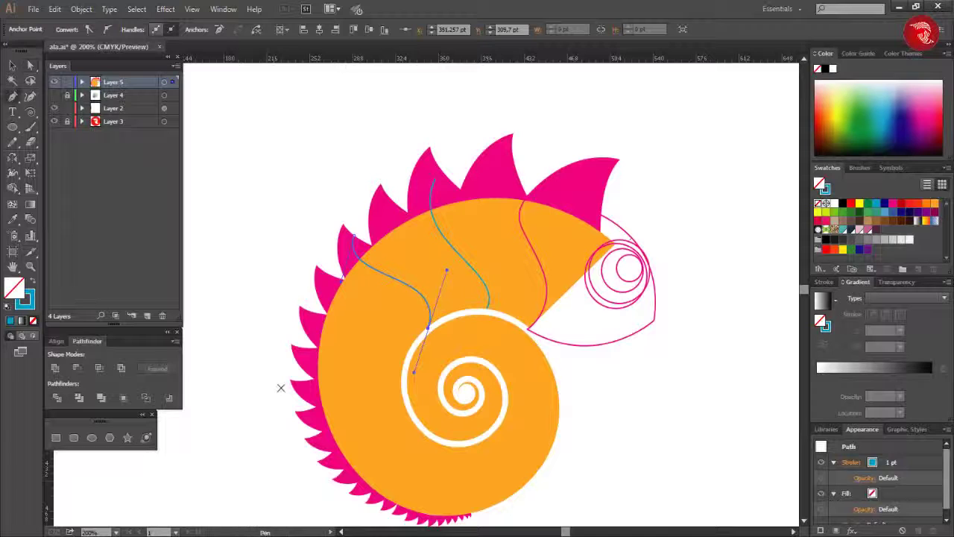
pyautogui.moveTo(304, 330); pyautogui.dragTo(302, 293)
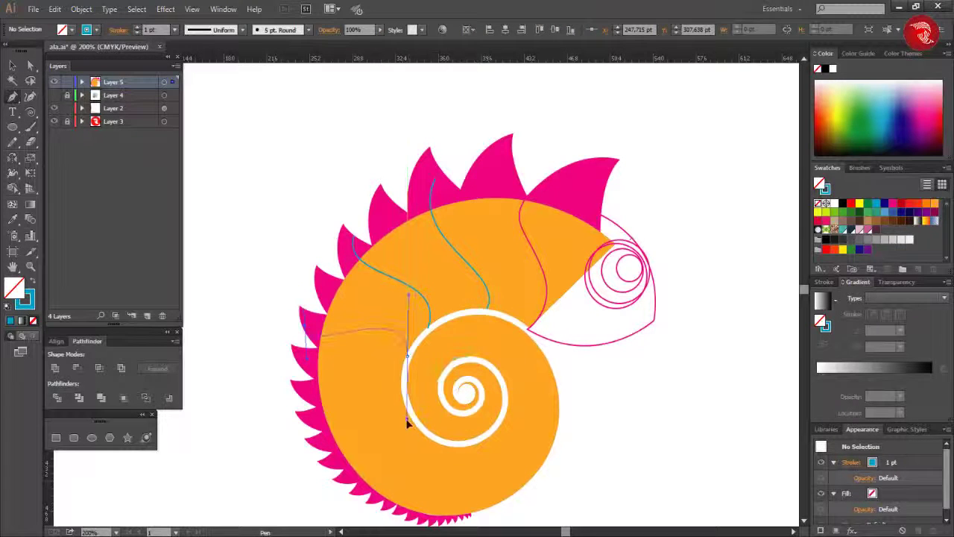
pyautogui.moveTo(407, 423); pyautogui.dragTo(407, 423)
pyautogui.keyDown('ctrl'); pyautogui.click(246, 440); pyautogui.keyUp('ctrl')
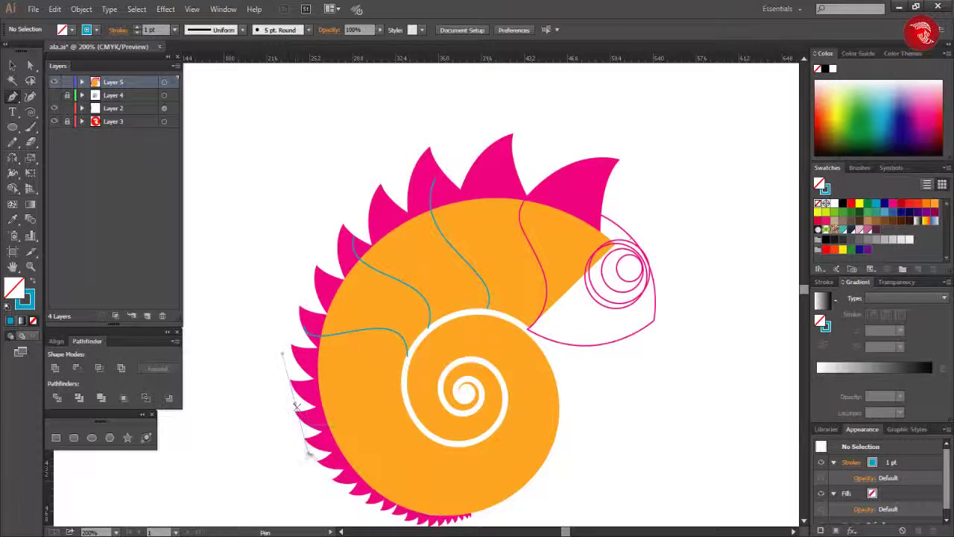
pyautogui.scroll(-2, 246, 436)
pyautogui.moveTo(324, 443); pyautogui.dragTo(357, 466)
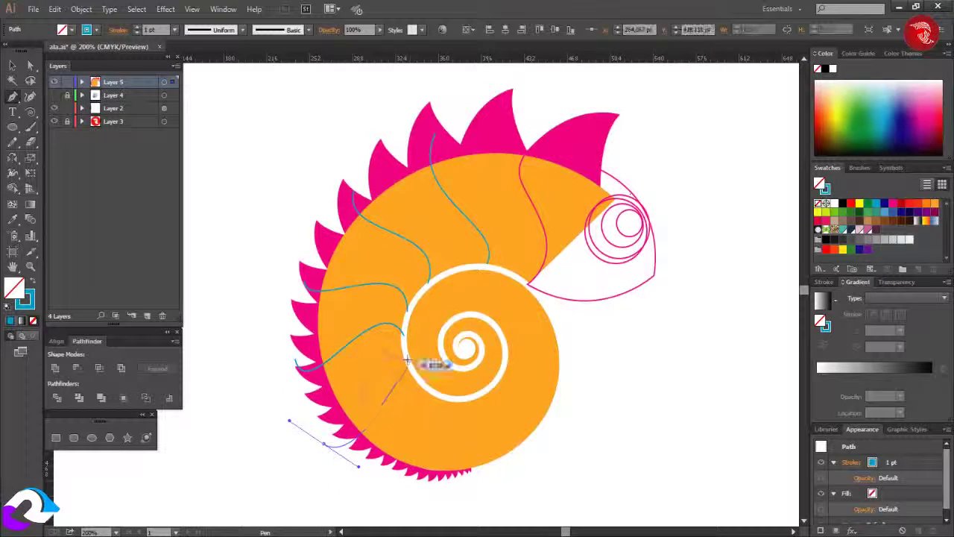
pyautogui.click(475, 365)
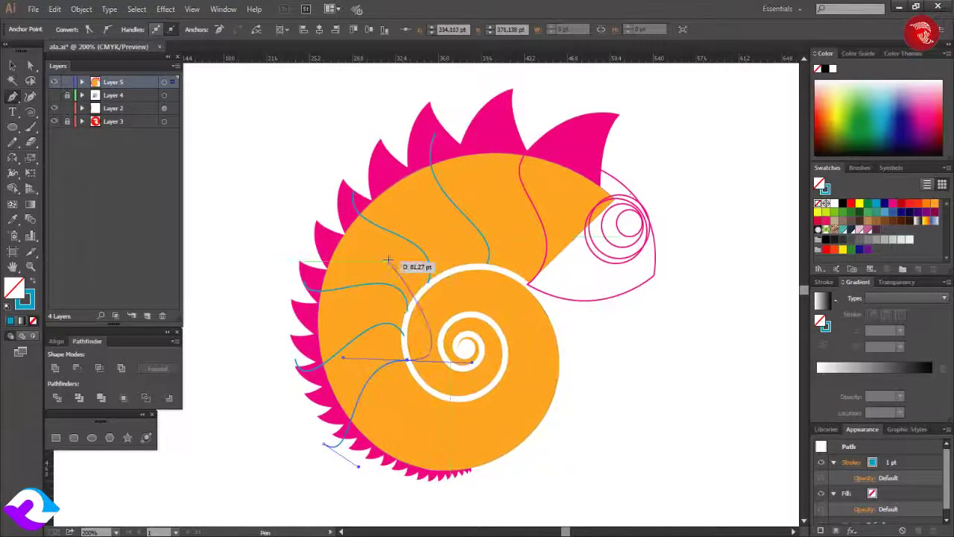
pyautogui.keyDown('ctrl'); pyautogui.click(432, 439); pyautogui.keyUp('ctrl')
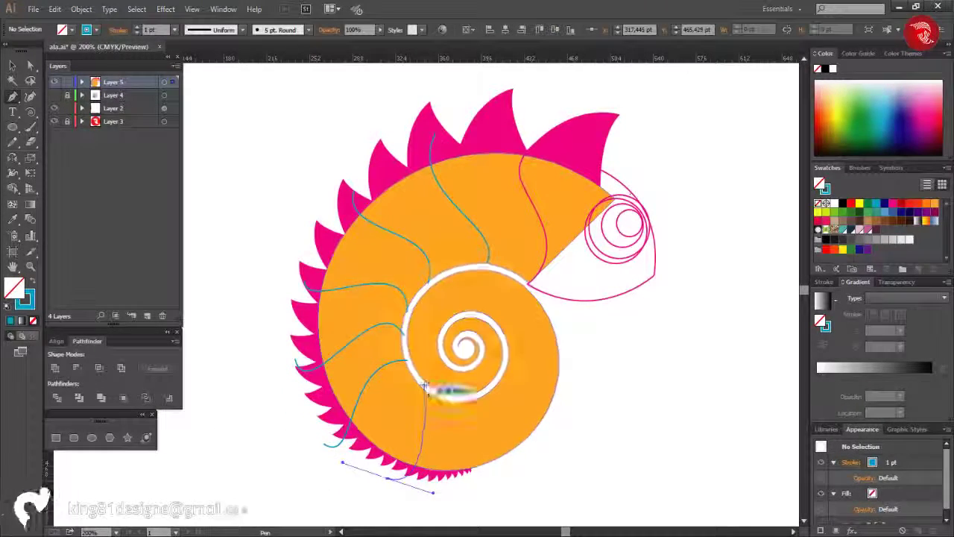
# Add a stripe near the bottom of the body and reshape the lower-left stripe's curve
pyautogui.moveTo(501, 373); pyautogui.dragTo(474, 384)
pyautogui.keyDown('ctrl'); pyautogui.click(565, 254); pyautogui.keyUp('ctrl')
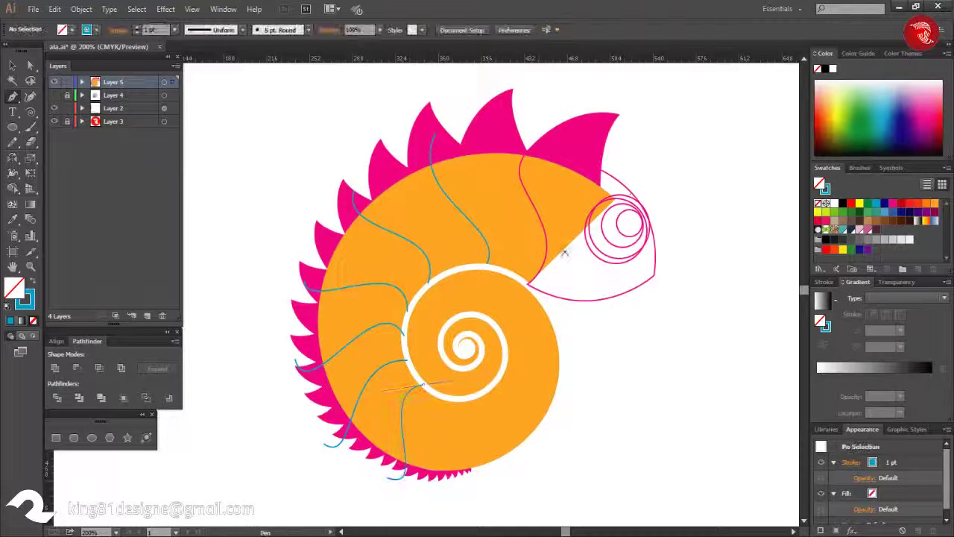
pyautogui.keyDown('ctrl'); pyautogui.click(393, 478); pyautogui.keyUp('ctrl')
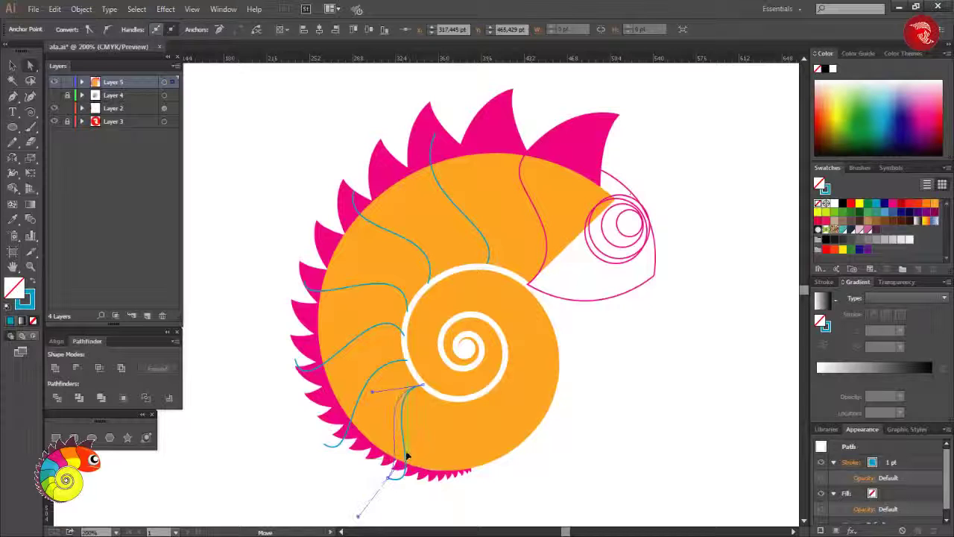
pyautogui.moveTo(326, 447); pyautogui.dragTo(284, 453)
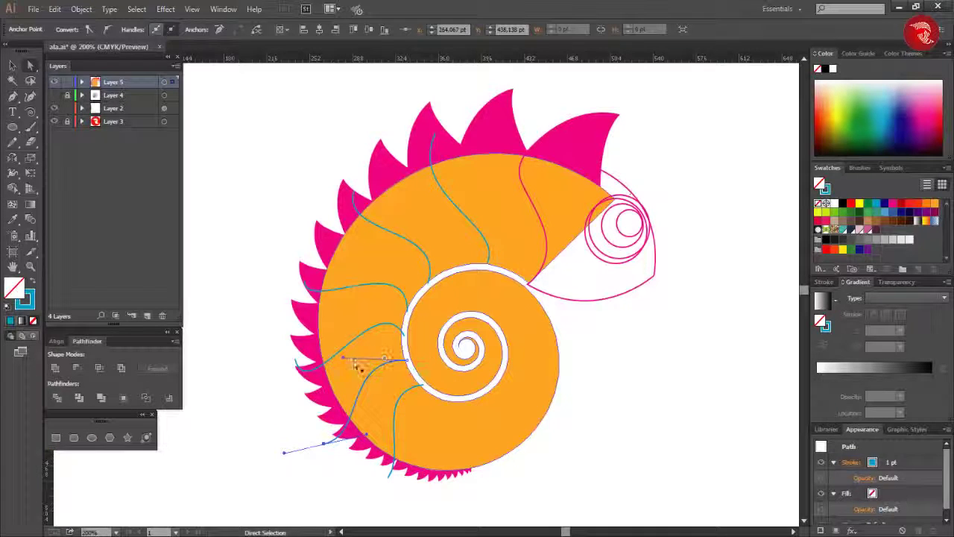
pyautogui.moveTo(486, 269); pyautogui.dragTo(432, 289)
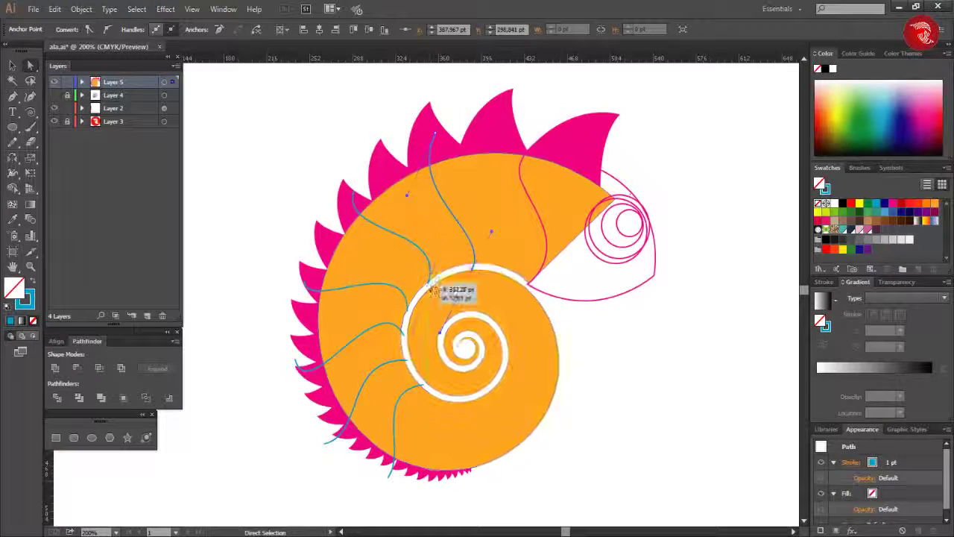
# Select the stripes together with the Selection tool
pyautogui.press('v')
pyautogui.keyDown('shift'); pyautogui.click(466, 239); pyautogui.keyUp('shift')
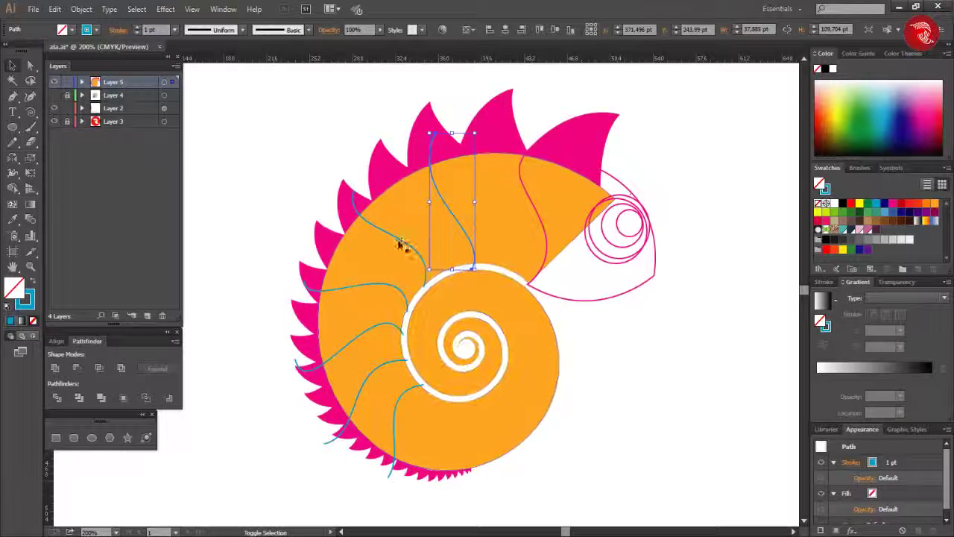
pyautogui.keyDown('shift'); pyautogui.click(403, 246); pyautogui.keyUp('shift')
pyautogui.keyDown('shift'); pyautogui.click(350, 342); pyautogui.keyUp('shift')
pyautogui.click(431, 155)
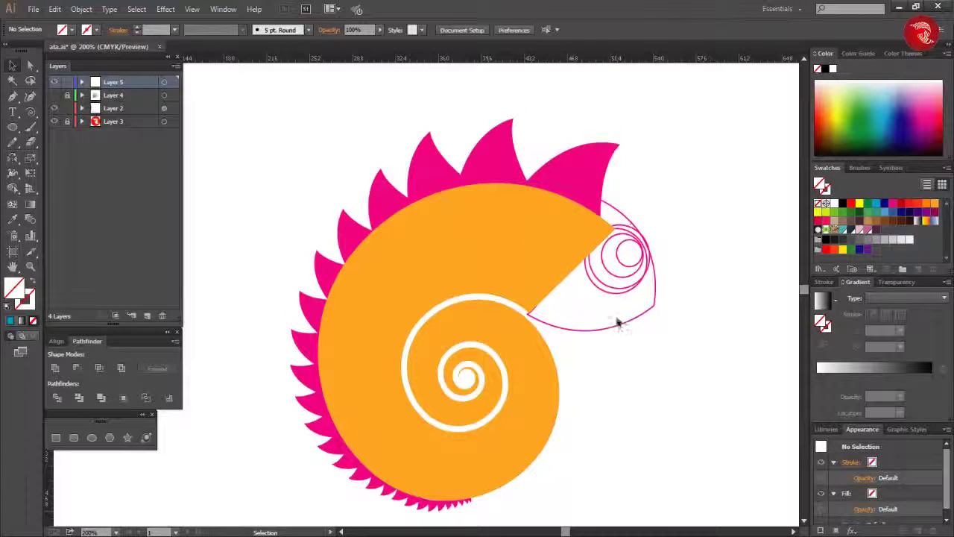
# Turn the head outline into a fill and send it behind the orange body
pyautogui.click(617, 323)
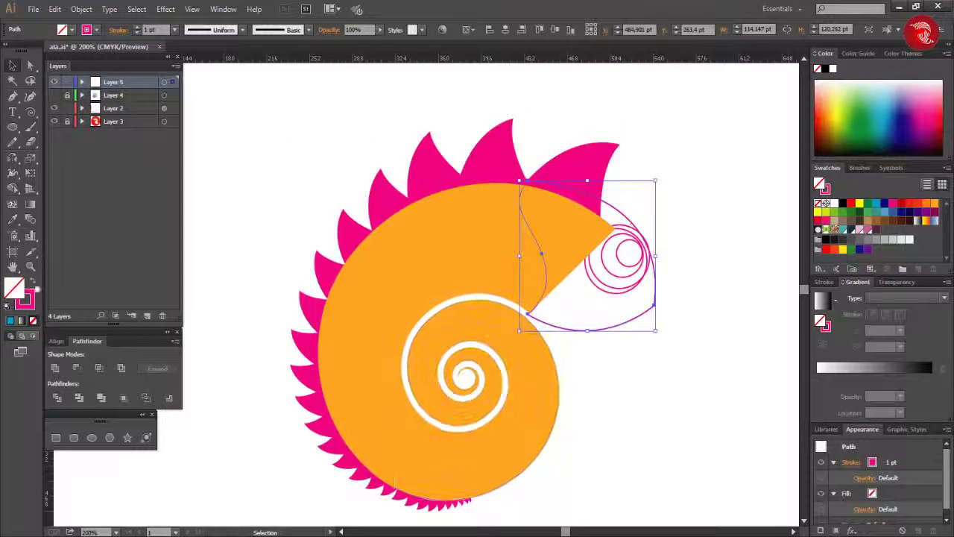
pyautogui.hotkey('shift', 'x')
pyautogui.rightClick(612, 287)
pyautogui.click(753, 505)
pyautogui.click(624, 299)
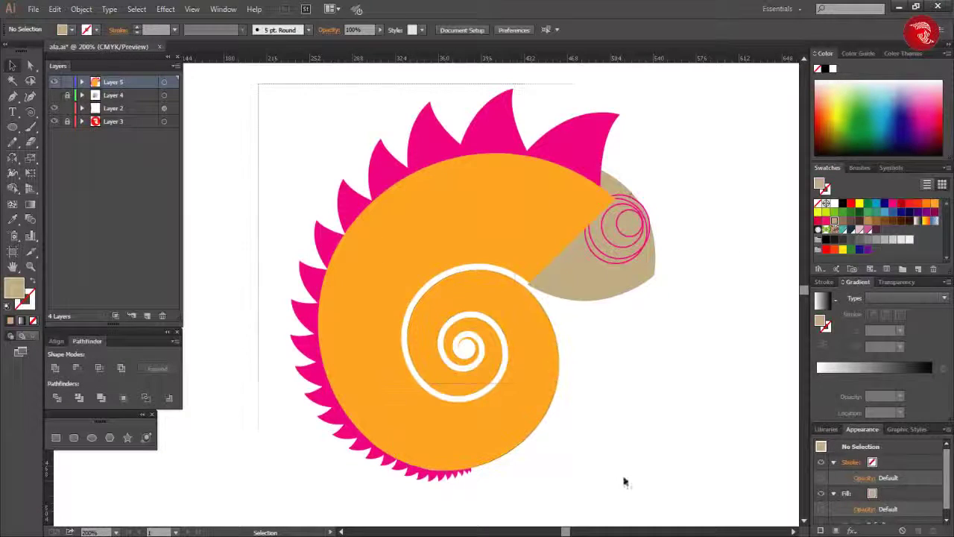
# Select all the artwork and use Shape Builder to merge the body piece into the head
pyautogui.hotkey('ctrl', 'a')
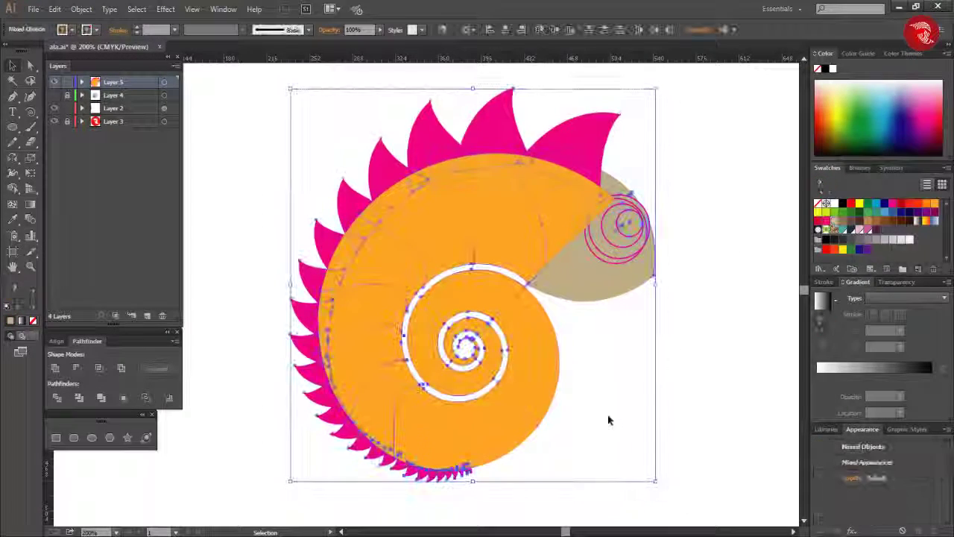
pyautogui.hotkey('shift', 'm')
pyautogui.hotkey('ctrl', '+')
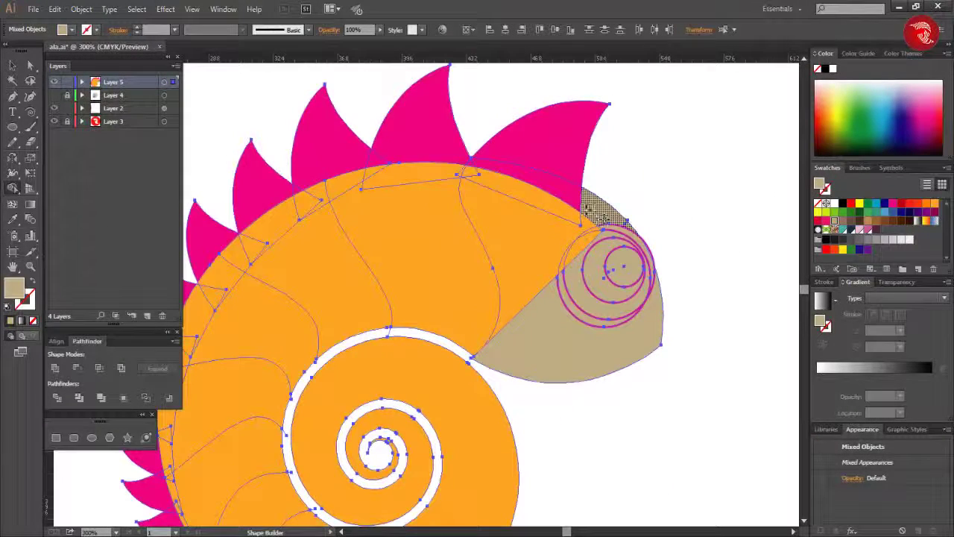
pyautogui.moveTo(485, 238); pyautogui.dragTo(597, 313)
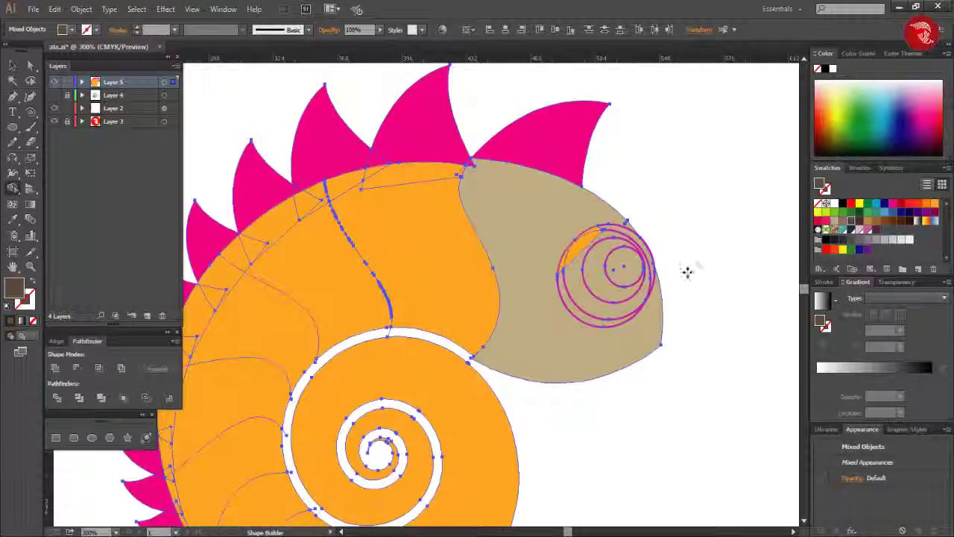
pyautogui.scroll(2, 687, 271)
# Fill the eye's outer ring green, middle ring pale pink, and pupil brown, merging the crescent into the head
pyautogui.press('Right')
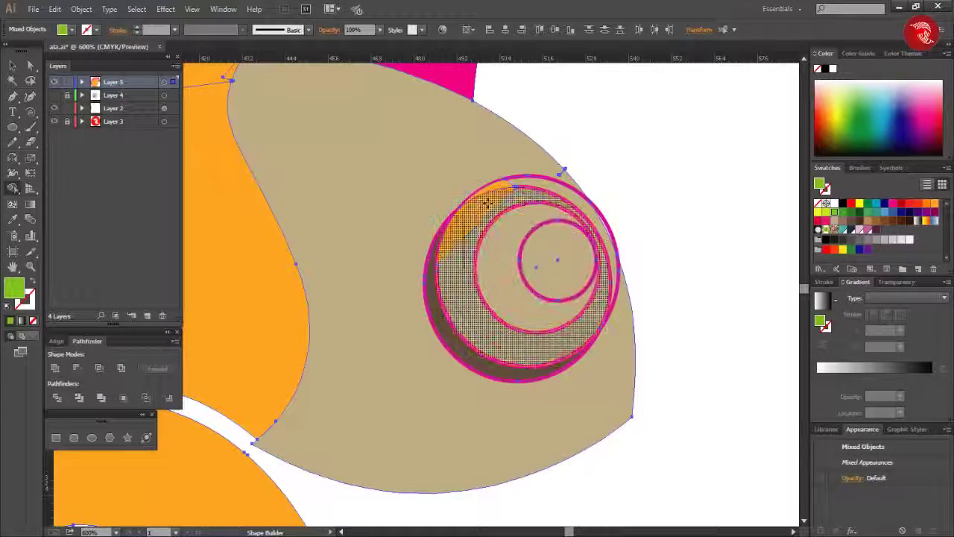
pyautogui.click(486, 201)
pyautogui.moveTo(519, 171); pyautogui.dragTo(613, 225)
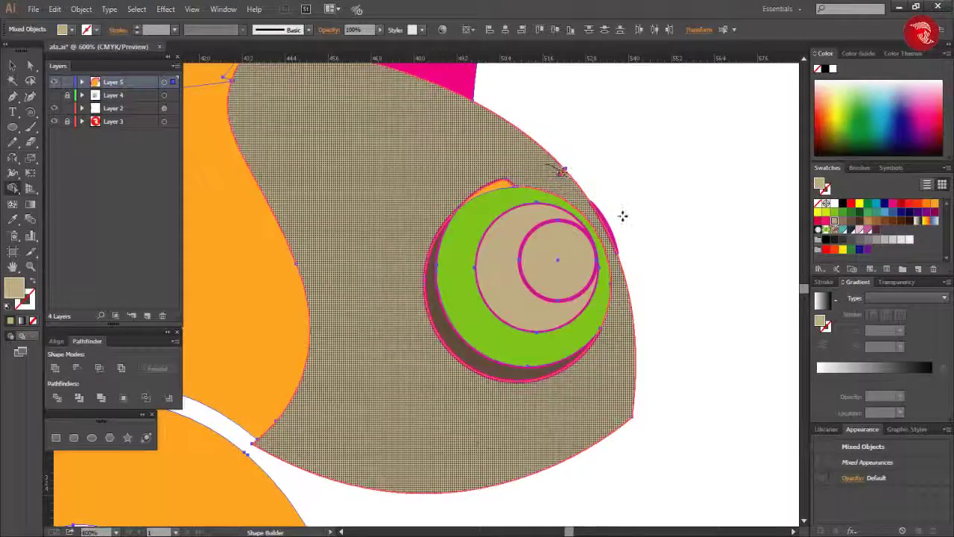
pyautogui.click(496, 276)
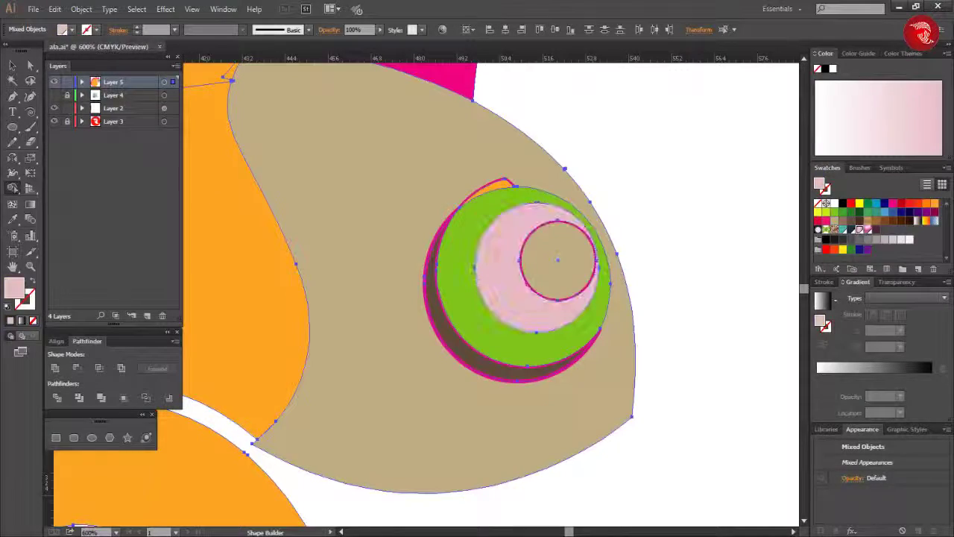
pyautogui.click(559, 261)
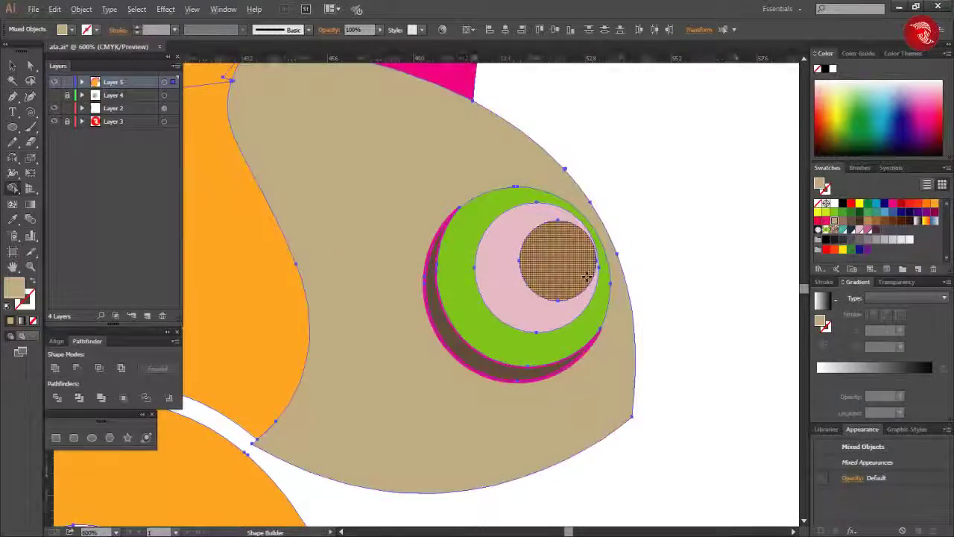
pyautogui.scroll(-2, 522, 224)
pyautogui.scroll(2, 381, 179)
pyautogui.hscroll(-2, 380, 178)
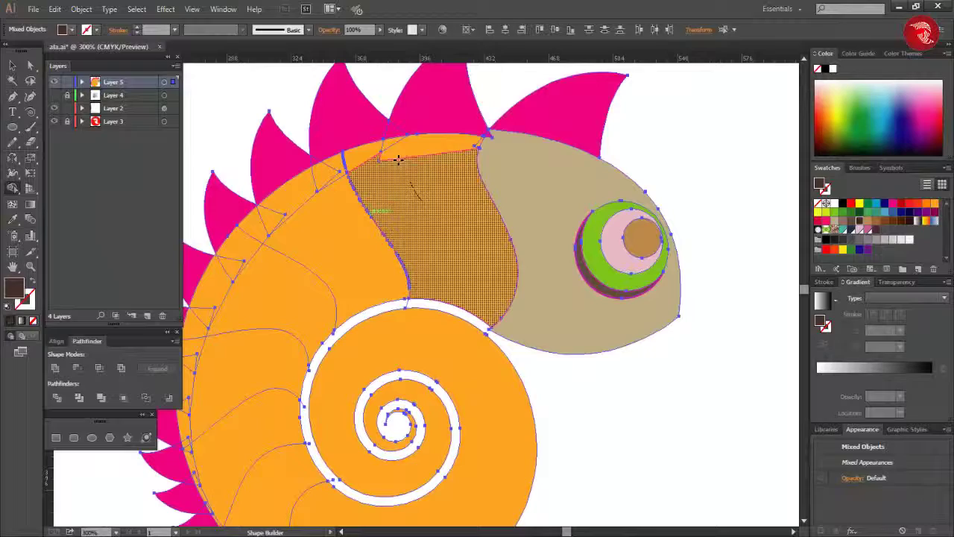
# Fill the band between shell and head and the region left of the shell dark brown
pyautogui.click(442, 151)
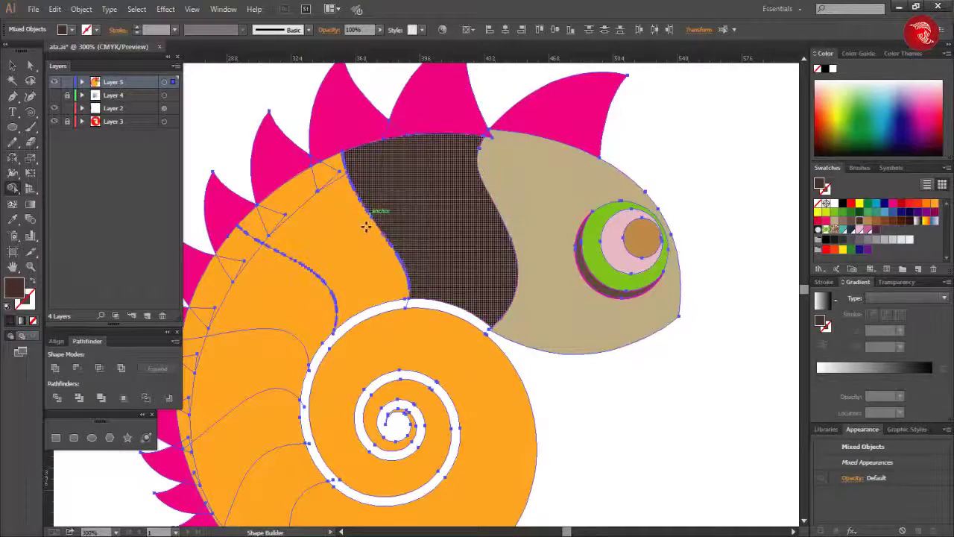
pyautogui.click(268, 298)
pyautogui.scroll(5, 330, 283)
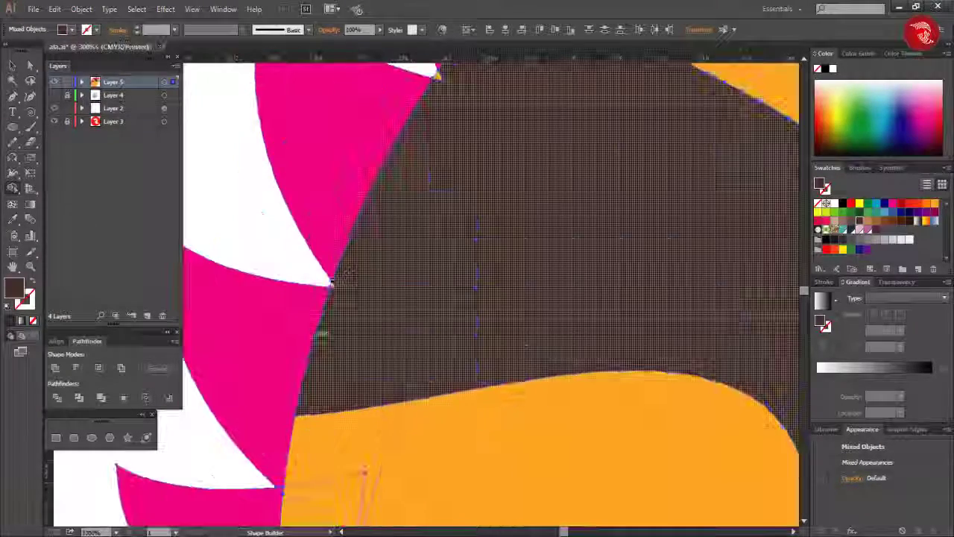
pyautogui.scroll(-3, 440, 150)
pyautogui.scroll(-3, 462, 201)
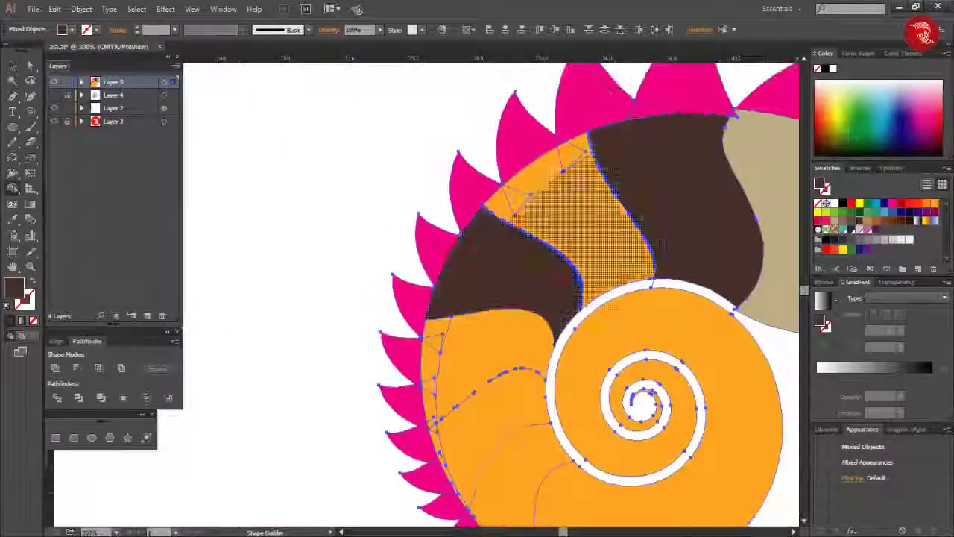
pyautogui.scroll(5, 596, 223)
pyautogui.scroll(-3, 656, 231)
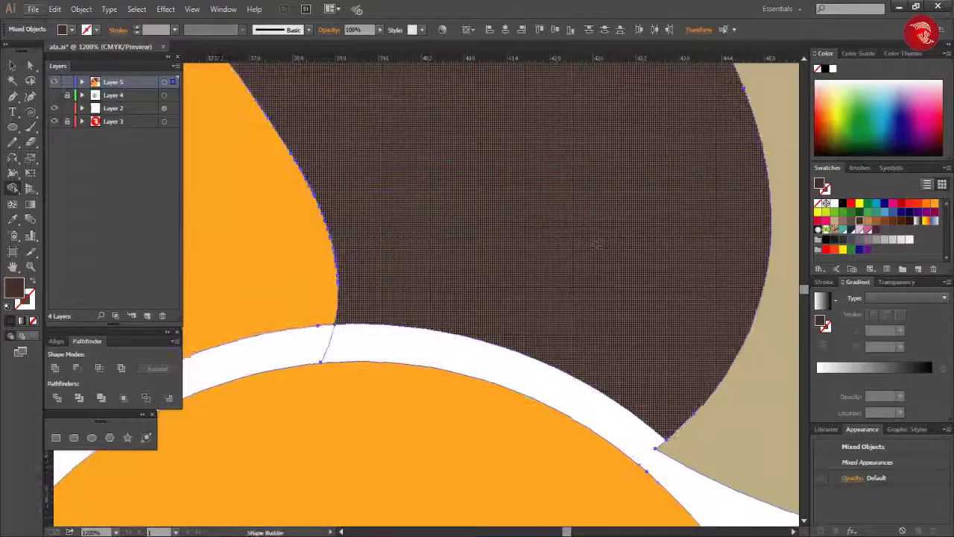
pyautogui.scroll(-4, 596, 245)
pyautogui.scroll(3, 417, 284)
# Fill the orange sliver beside the spikes and the region below the swirl dark brown
pyautogui.click(485, 238)
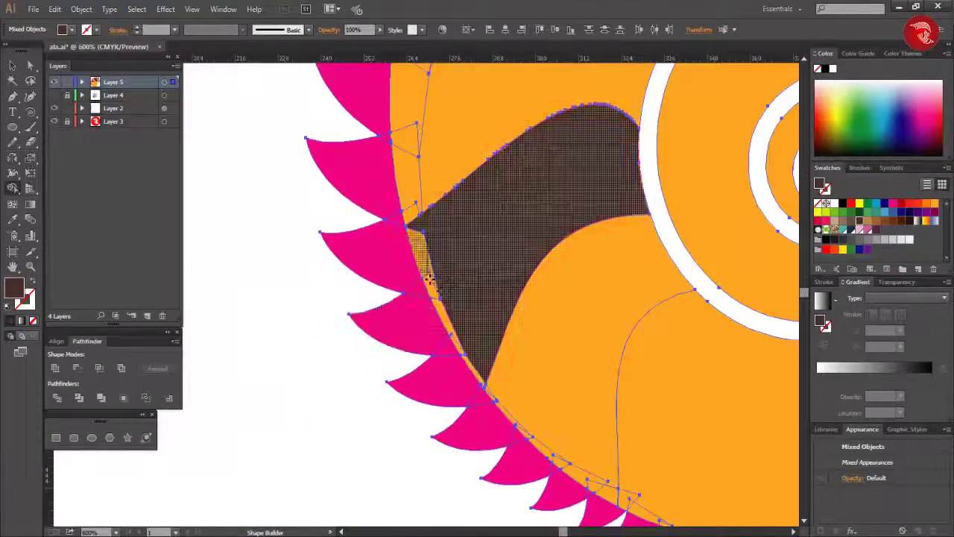
pyautogui.scroll(3, 471, 364)
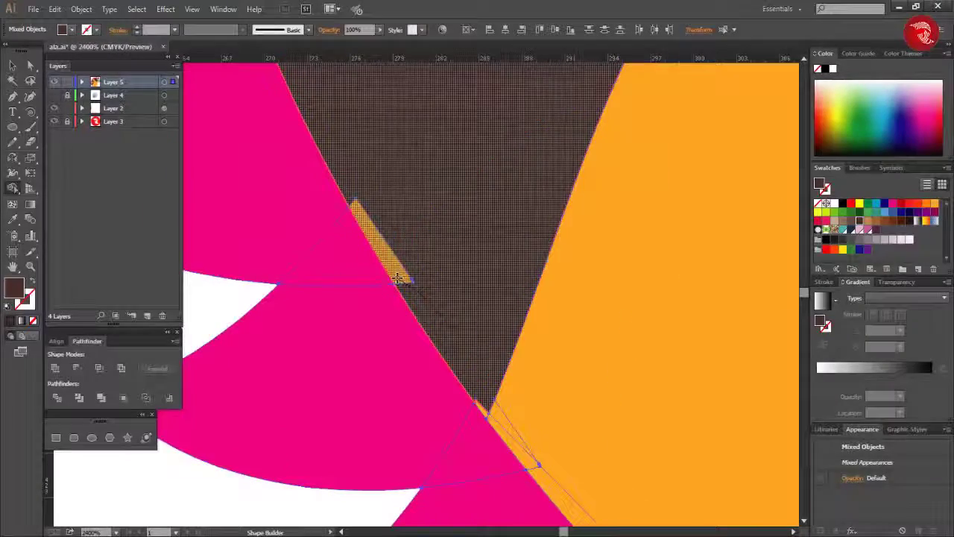
pyautogui.scroll(-4, 481, 405)
pyautogui.scroll(-2, 478, 373)
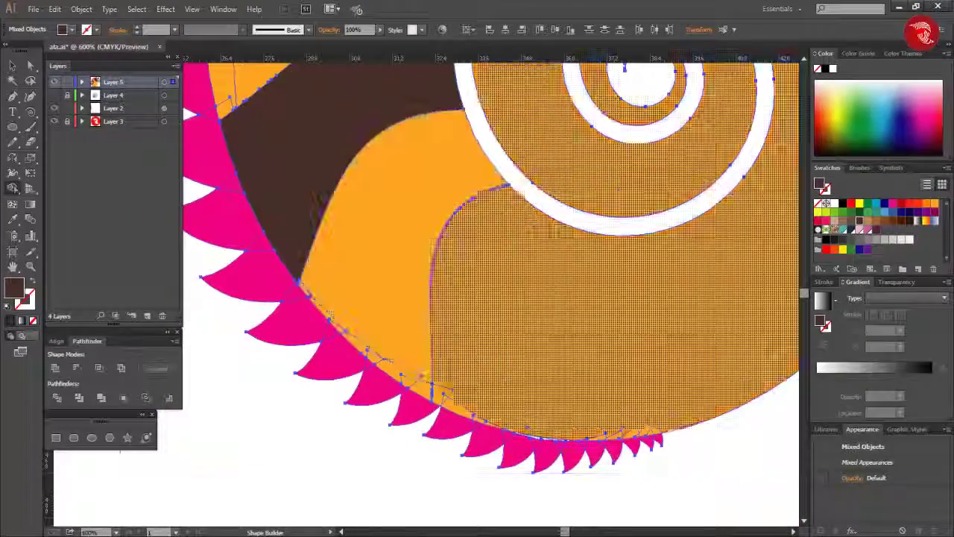
pyautogui.click(448, 398)
pyautogui.scroll(3, 447, 398)
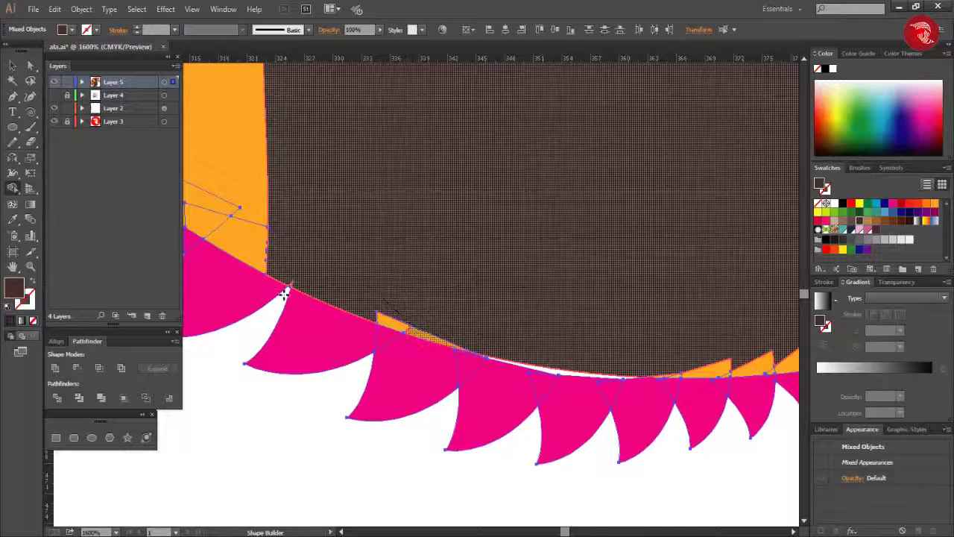
pyautogui.scroll(2, 284, 294)
pyautogui.scroll(1, 378, 314)
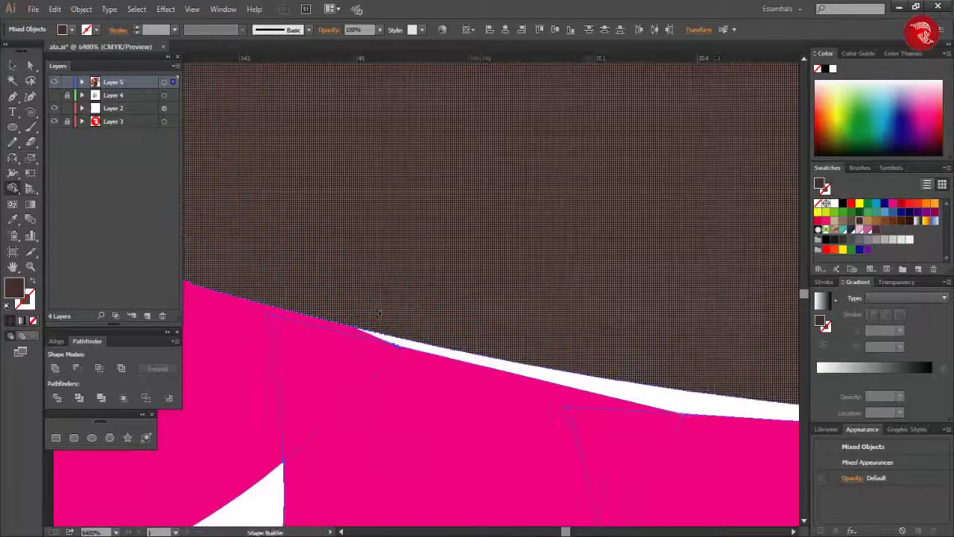
pyautogui.scroll(-2, 379, 313)
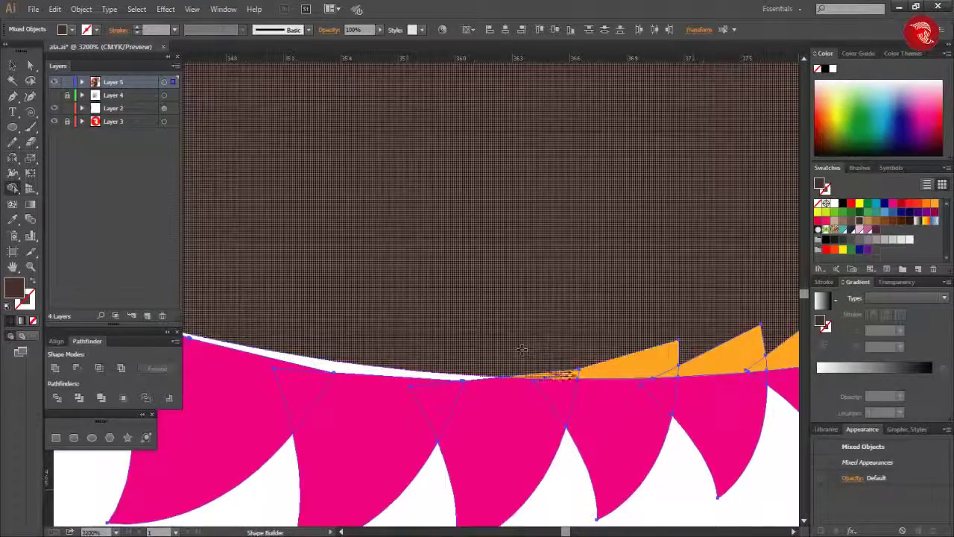
pyautogui.hscroll(3, 485, 377)
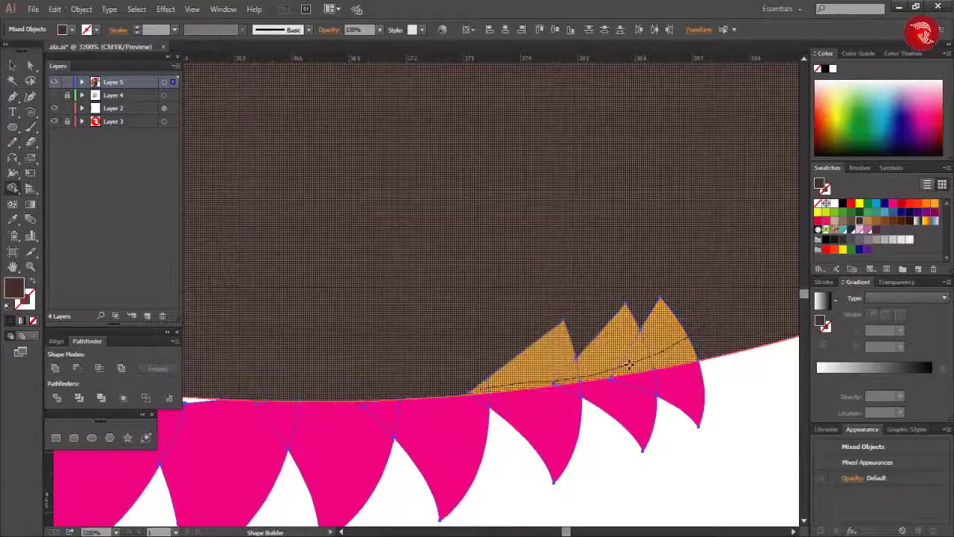
pyautogui.scroll(-4, 629, 364)
pyautogui.scroll(-3, 629, 364)
# Scroll around the shell to review the remaining orange bands
pyautogui.scroll(4, 495, 381)
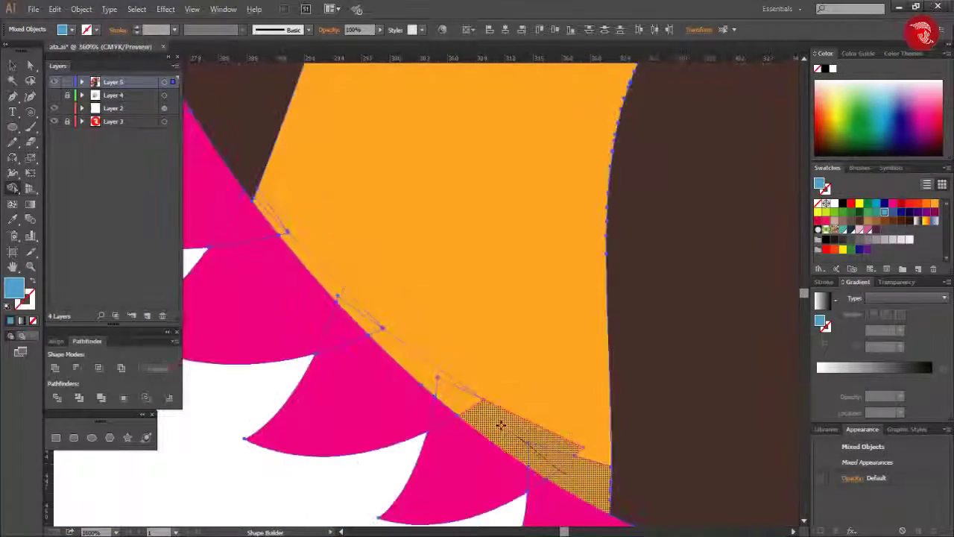
pyautogui.scroll(-3, 464, 269)
pyautogui.scroll(3, 497, 279)
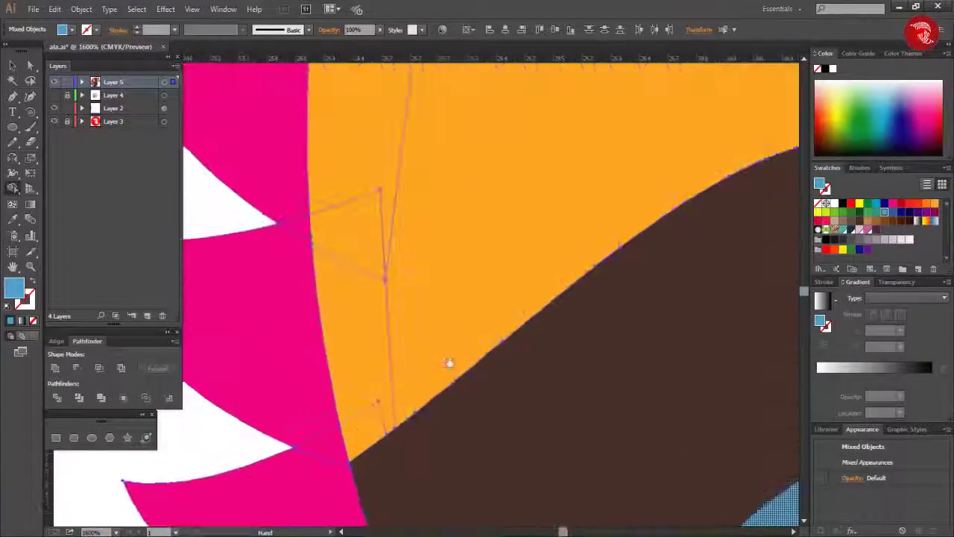
pyautogui.hscroll(-3, 449, 362)
pyautogui.scroll(-3, 543, 341)
pyautogui.scroll(2, 522, 313)
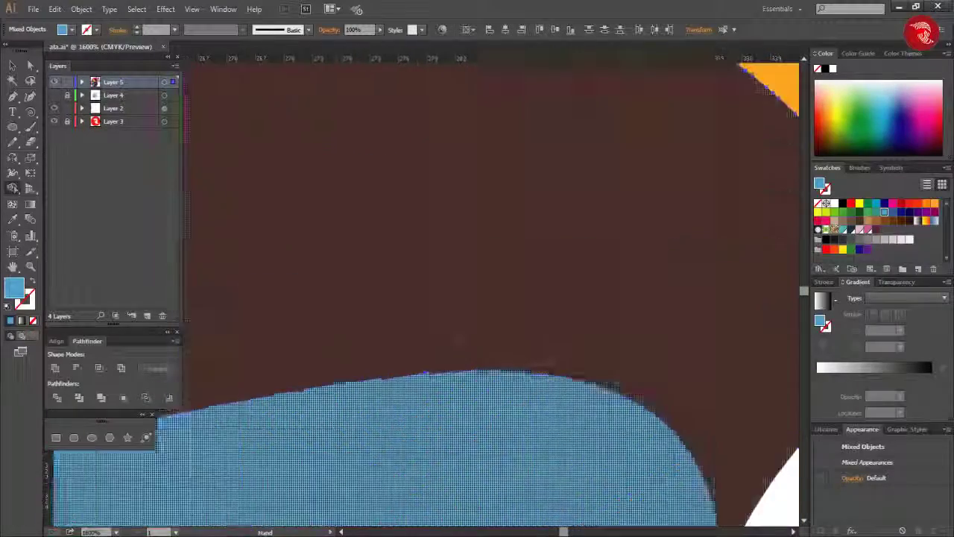
pyautogui.scroll(-2, 512, 296)
pyautogui.scroll(-2, 512, 296)
pyautogui.scroll(-2, 597, 224)
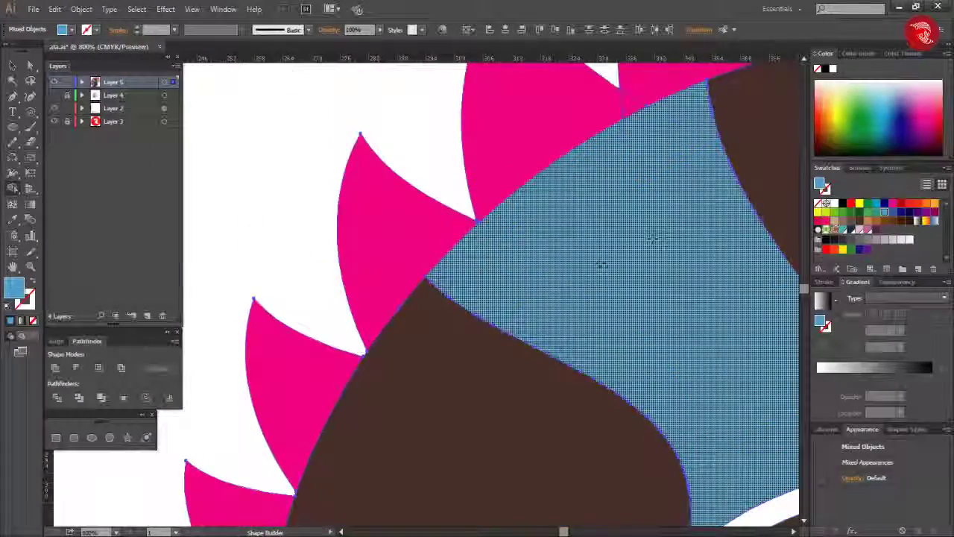
pyautogui.scroll(-3, 599, 264)
pyautogui.scroll(4, 599, 265)
pyautogui.scroll(-1, 547, 298)
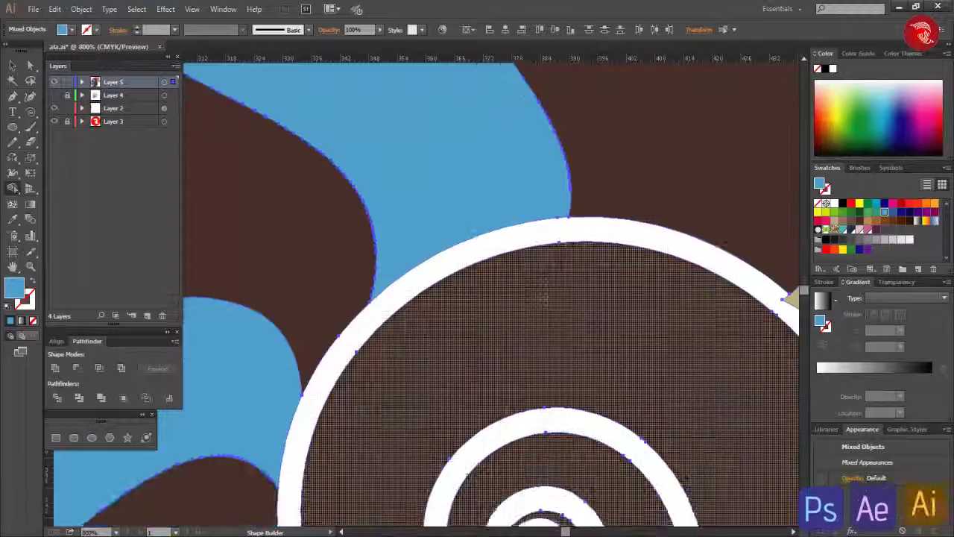
pyautogui.scroll(-1, 545, 299)
pyautogui.scroll(1, 545, 298)
pyautogui.scroll(-2, 602, 232)
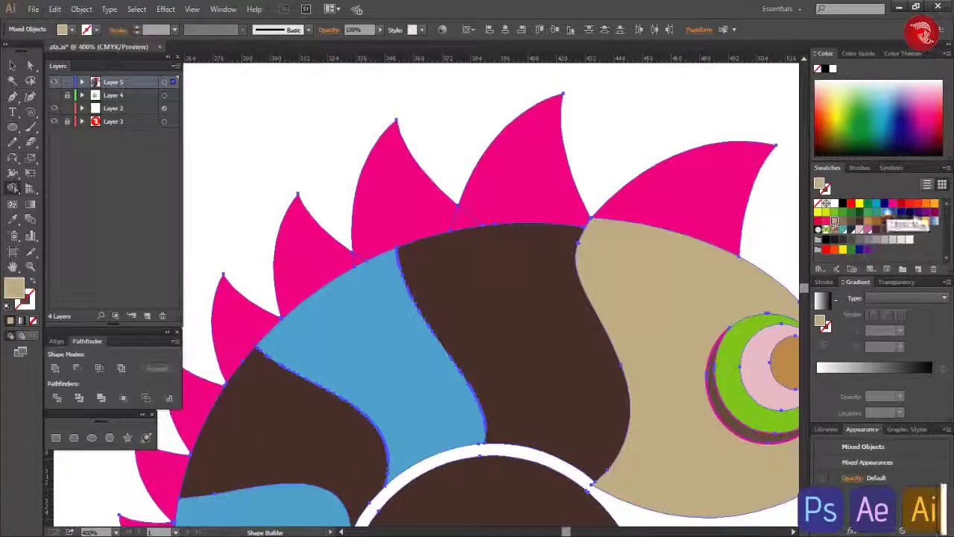
# Set the fill to dark blue and recolour the top and upper-left pink spikes
pyautogui.click(902, 211)
pyautogui.click(693, 186)
pyautogui.click(526, 149)
pyautogui.click(399, 187)
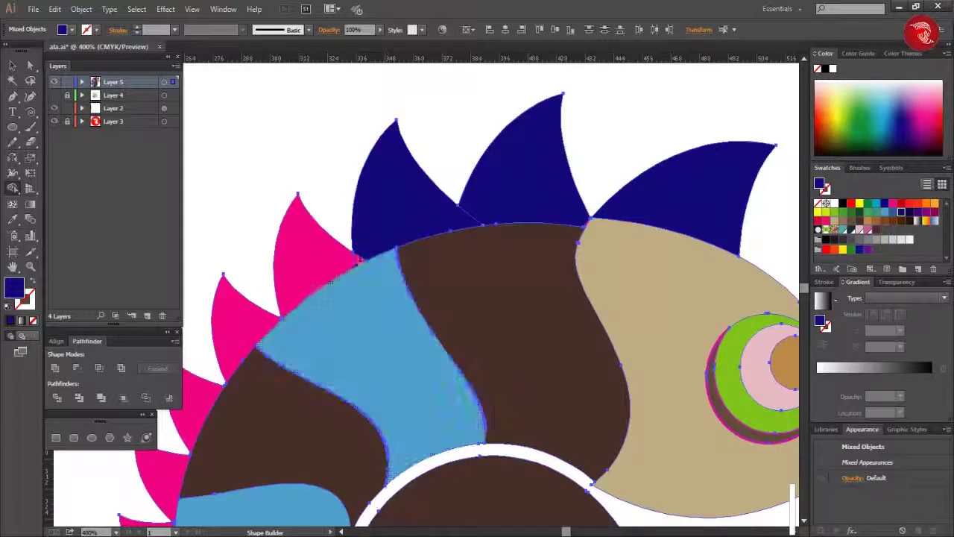
pyautogui.scroll(-2, 448, 298)
pyautogui.click(394, 236)
pyautogui.click(376, 313)
pyautogui.click(349, 381)
# Merge three more pink spikes into the dark blue crest
pyautogui.scroll(2, 364, 371)
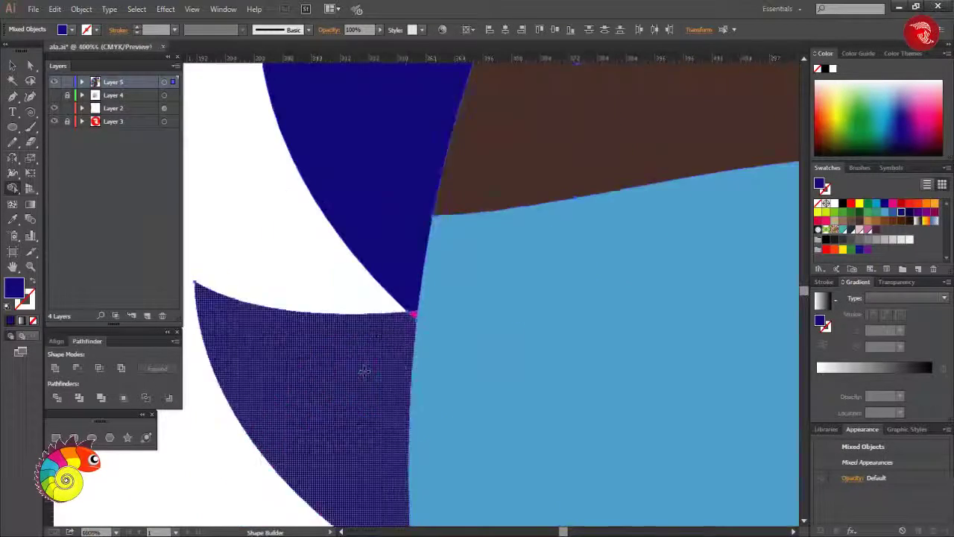
pyautogui.scroll(2, 306, 255)
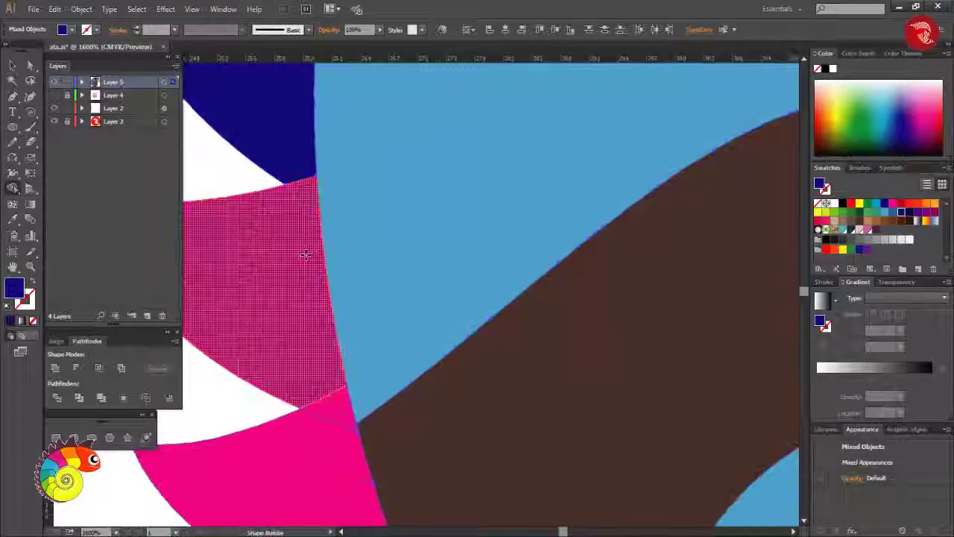
pyautogui.scroll(-3, 306, 255)
pyautogui.hscroll(3, 347, 233)
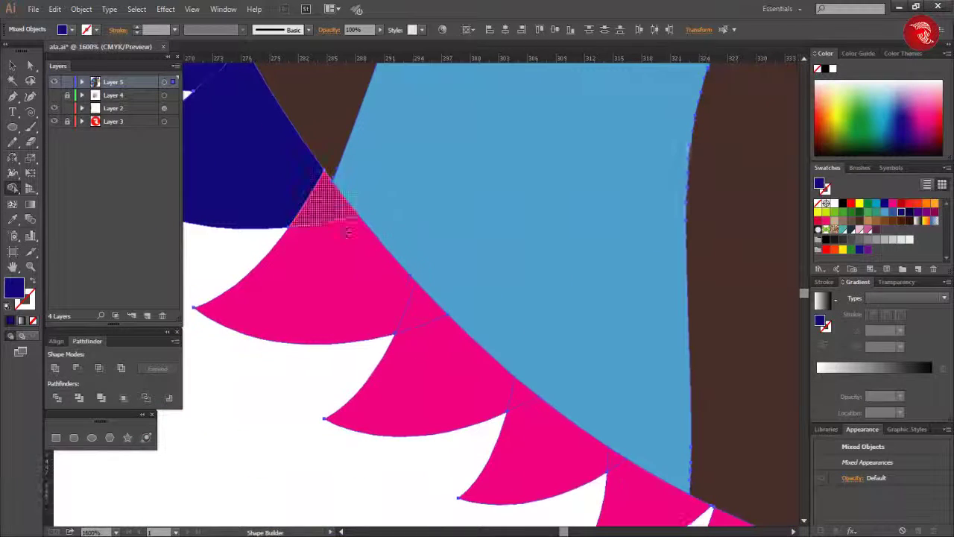
pyautogui.click(347, 232)
pyautogui.click(407, 321)
pyautogui.click(455, 418)
pyautogui.hscroll(3, 406, 321)
pyautogui.scroll(-2, 406, 321)
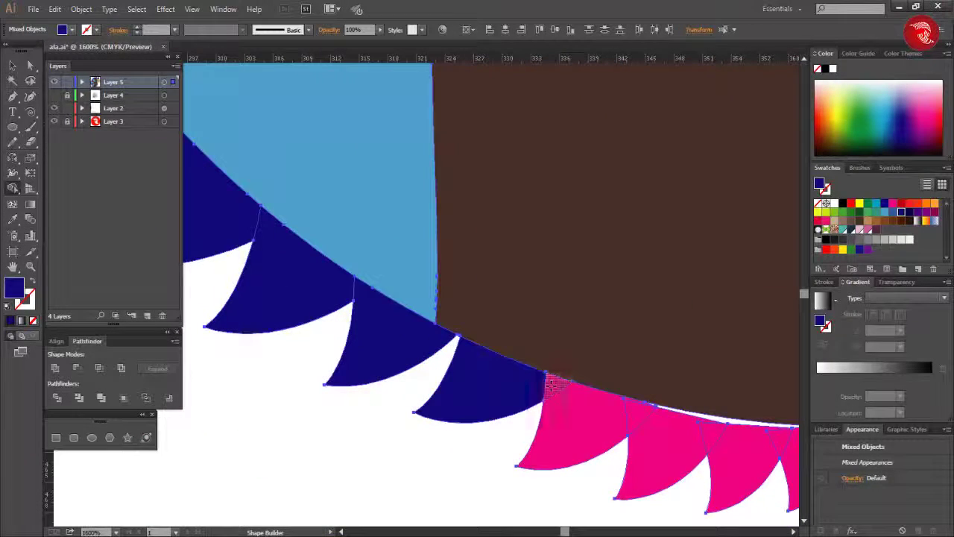
pyautogui.hscroll(3, 382, 337)
pyautogui.scroll(-1, 382, 337)
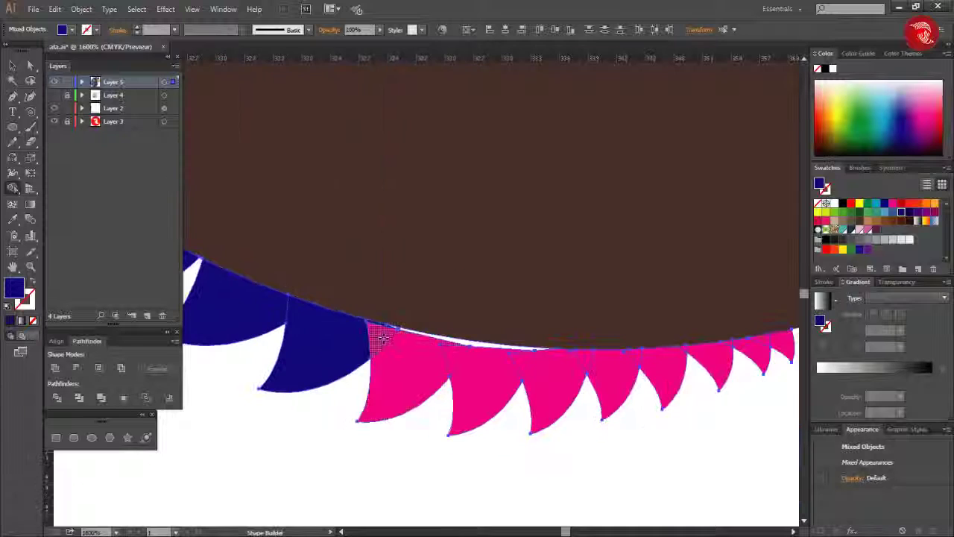
# Recolour the last pink spikes along the lower edge dark blue
pyautogui.click(382, 337)
pyautogui.scroll(1, 382, 337)
pyautogui.click(484, 403)
pyautogui.click(556, 395)
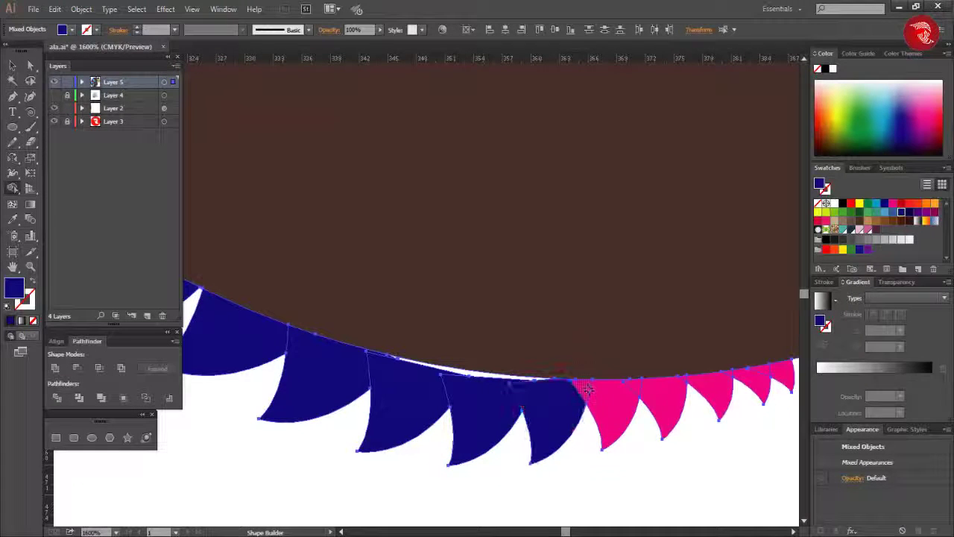
pyautogui.scroll(2, 687, 380)
pyautogui.click(634, 387)
pyautogui.scroll(-1, 596, 373)
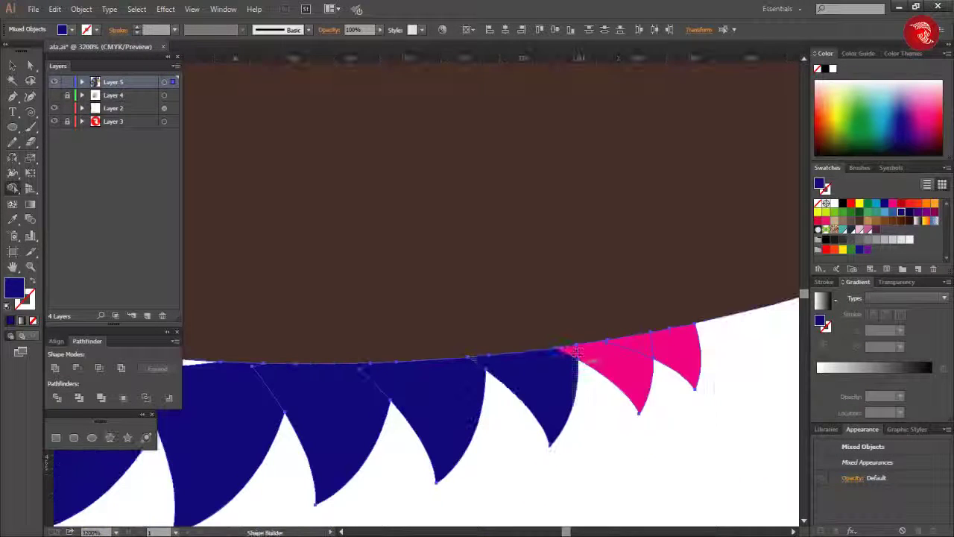
pyautogui.click(593, 361)
pyautogui.scroll(-3, 589, 373)
# Slide four dark blue spikes along the crest's lower edge, including the right-most one slightly left
pyautogui.press('v')
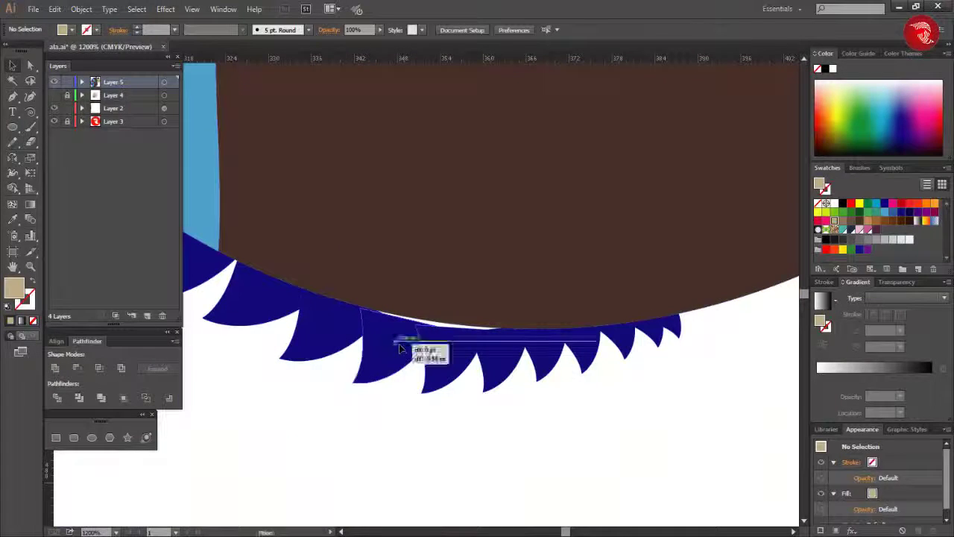
pyautogui.moveTo(405, 347); pyautogui.dragTo(477, 358)
pyautogui.hotkey('ctrl', 'shift', 'a')
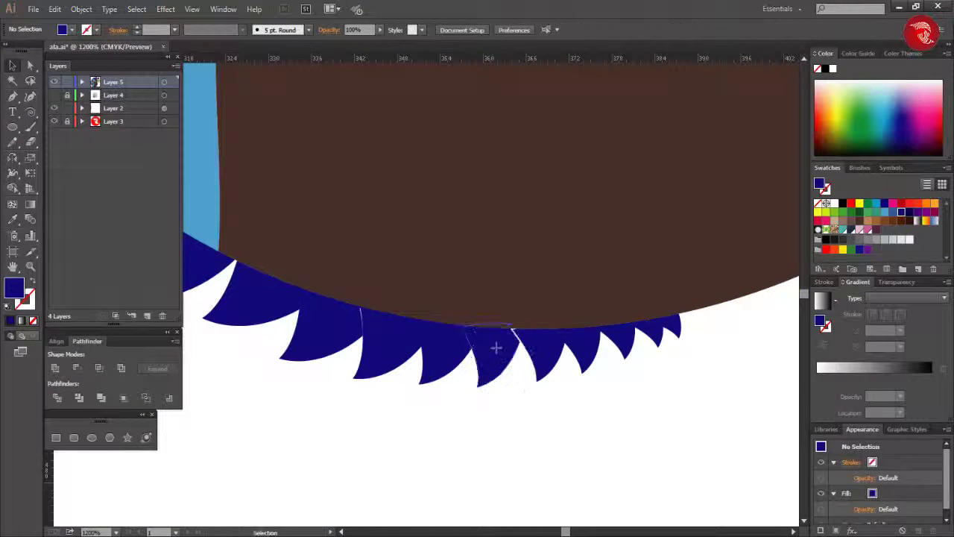
pyautogui.moveTo(375, 337); pyautogui.dragTo(414, 371)
pyautogui.hotkey('ctrl', 'shift', 'a')
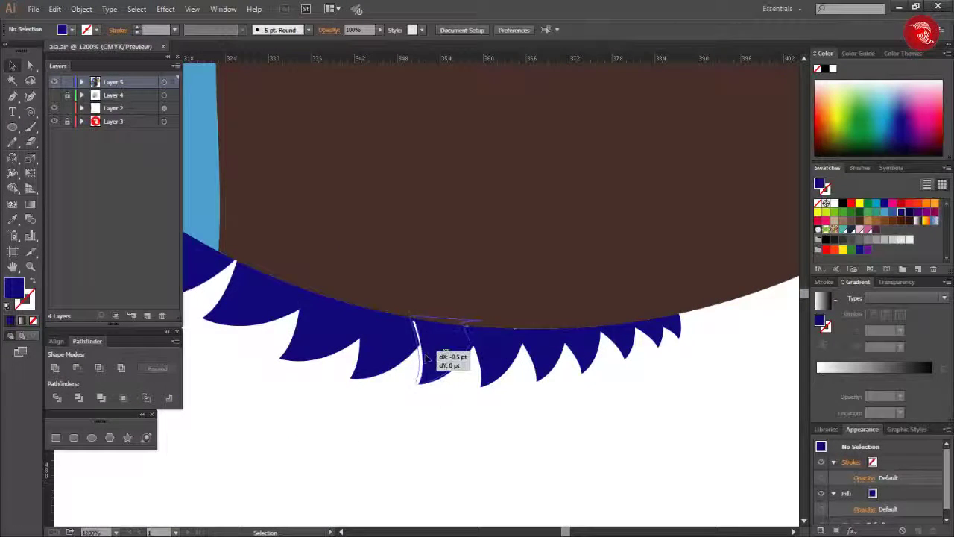
pyautogui.moveTo(550, 330); pyautogui.dragTo(605, 402)
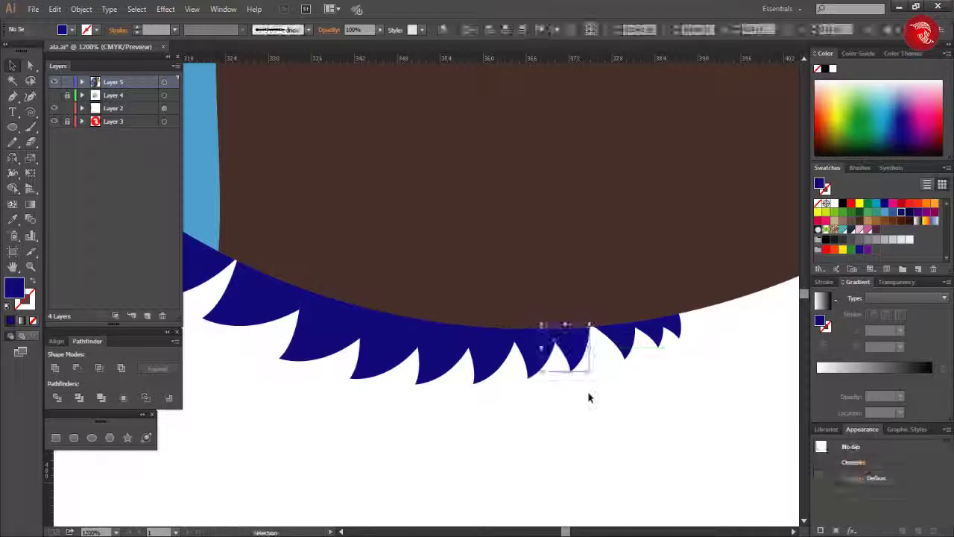
pyautogui.scroll(1, 589, 393)
pyautogui.moveTo(671, 396)
pyautogui.mouseDown()
pyautogui.moveTo(656, 394)
pyautogui.moveTo(677, 437)
pyautogui.mouseUp()
pyautogui.scroll(1, 634, 405)
pyautogui.scroll(-2, 710, 466)
# Use Shape Builder to merge the brown sliver at the head edge into the maroon stripe
pyautogui.scroll(-2, 709, 466)
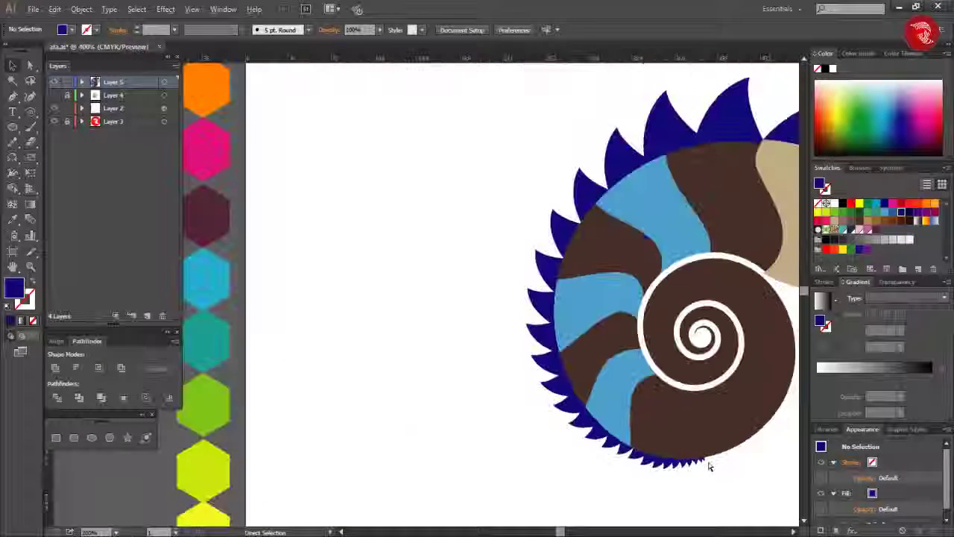
pyautogui.scroll(-1, 709, 466)
pyautogui.scroll(-2, 609, 408)
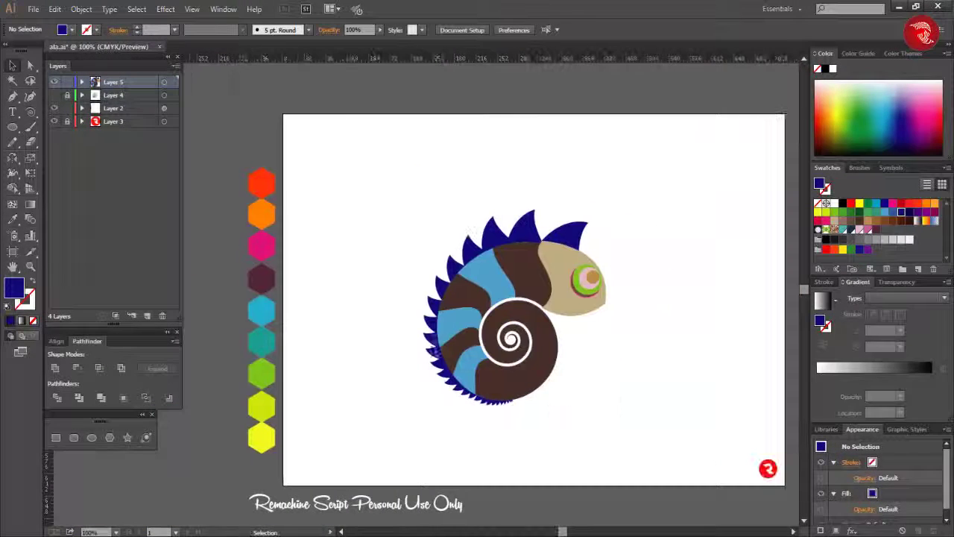
pyautogui.scroll(3, 552, 296)
pyautogui.scroll(2, 529, 267)
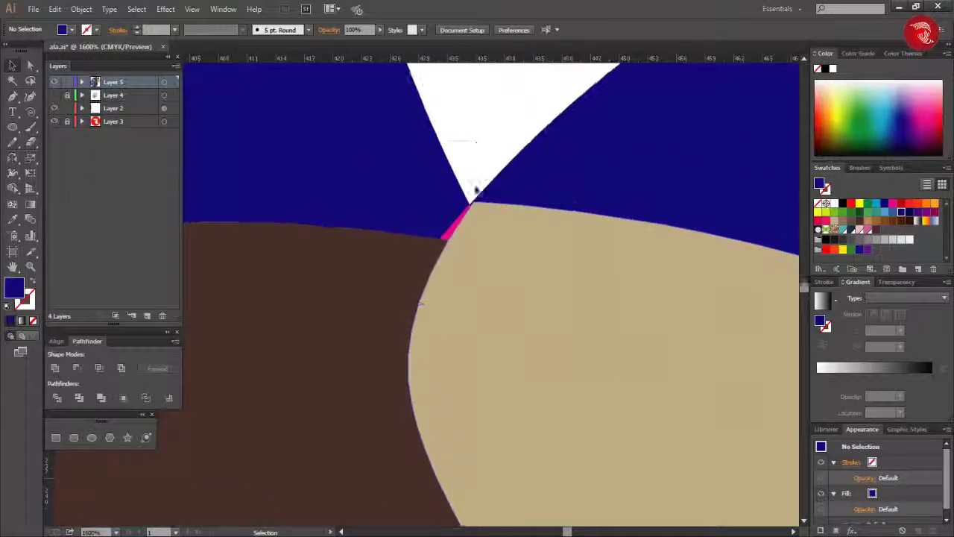
pyautogui.moveTo(444, 133); pyautogui.dragTo(471, 250)
pyautogui.hotkey('shift', 'm')
pyautogui.scroll(-1, 472, 273)
pyautogui.scroll(-2, 471, 273)
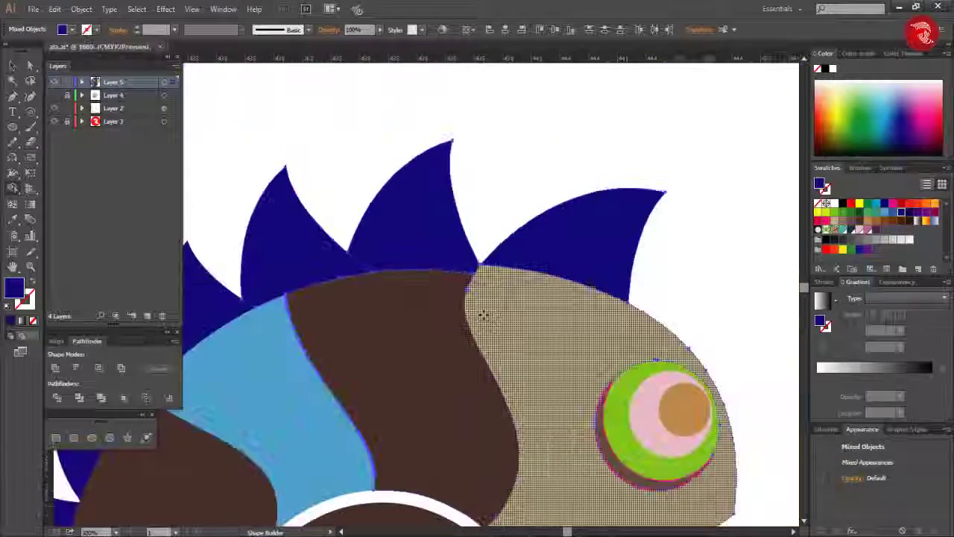
pyautogui.scroll(2, 485, 315)
pyautogui.scroll(-5, 513, 306)
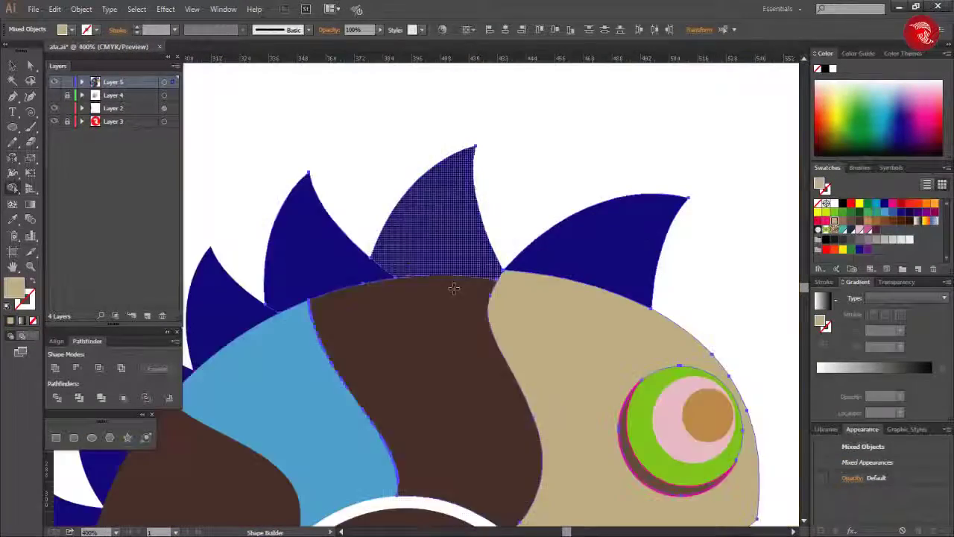
pyautogui.scroll(5, 518, 308)
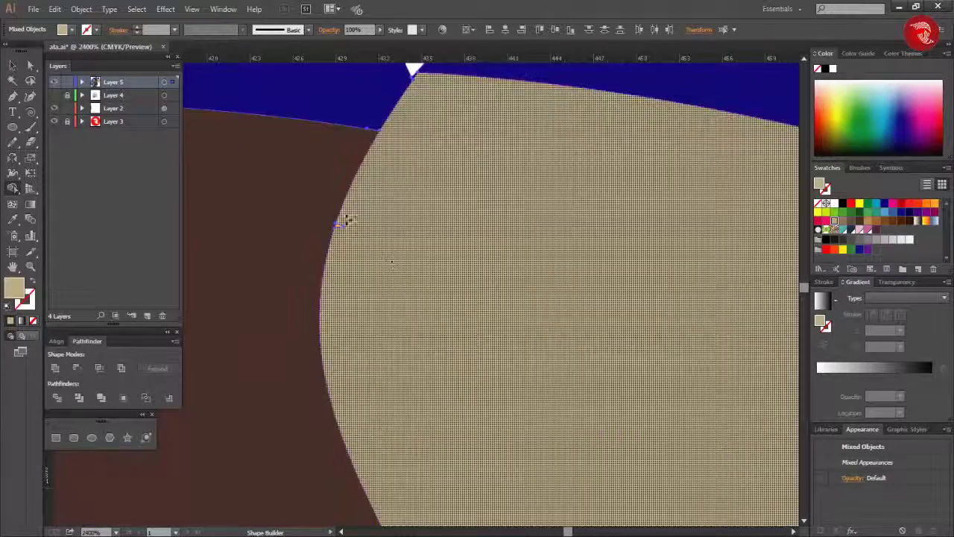
pyautogui.scroll(-3, 458, 283)
pyautogui.scroll(-2, 469, 320)
pyautogui.scroll(3, 440, 373)
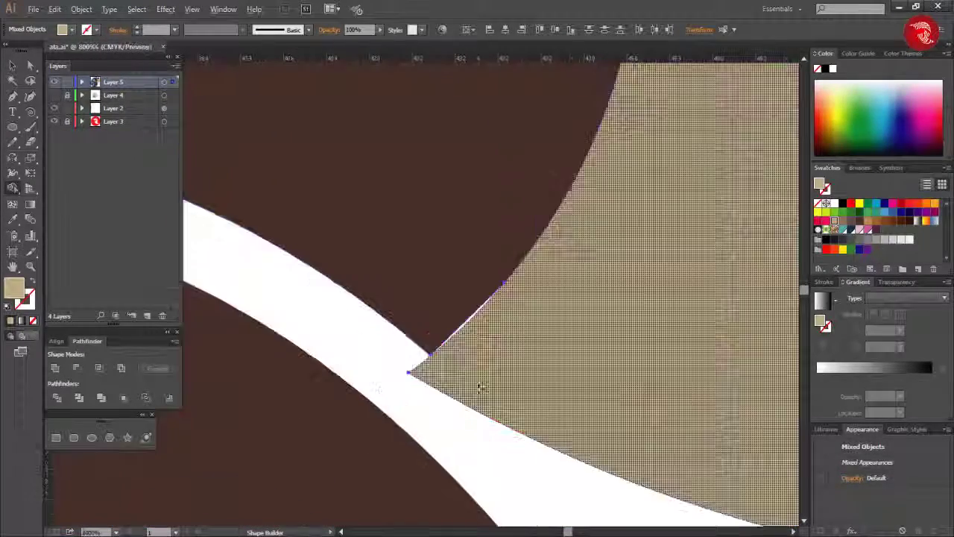
pyautogui.click(865, 230)
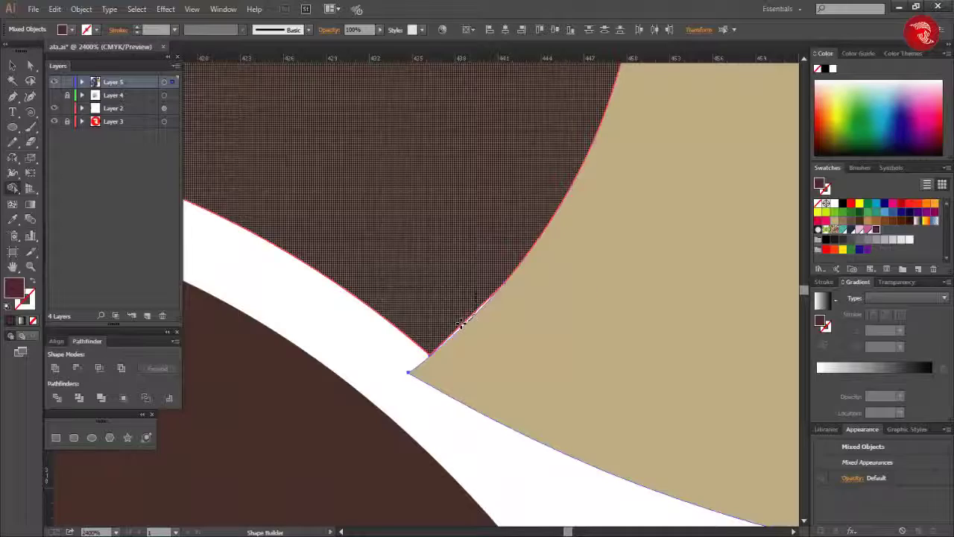
pyautogui.click(460, 322)
# Merge the white sliver along the tan head's edge into the maroon stripe too
pyautogui.scroll(3, 461, 322)
pyautogui.scroll(-2, 469, 341)
pyautogui.press('a')
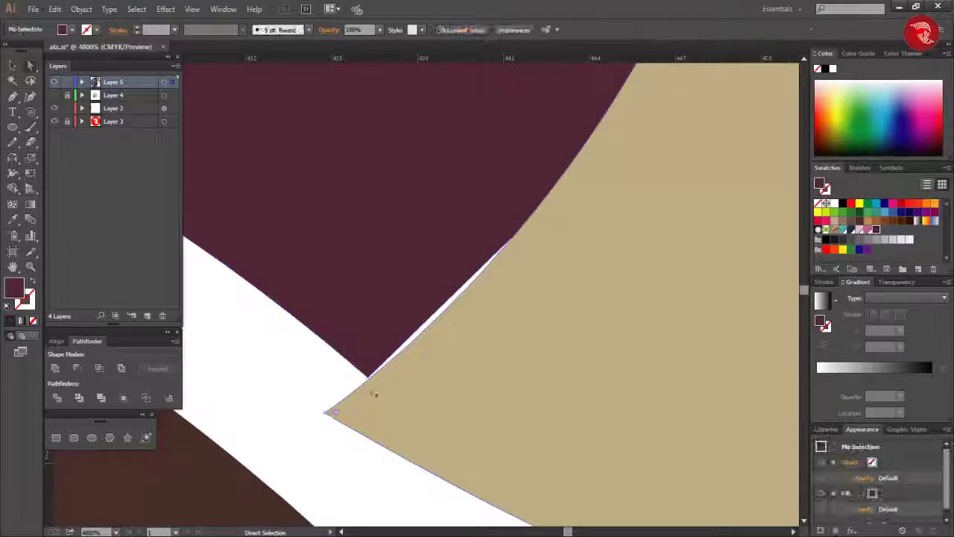
pyautogui.press('v')
pyautogui.click(348, 460)
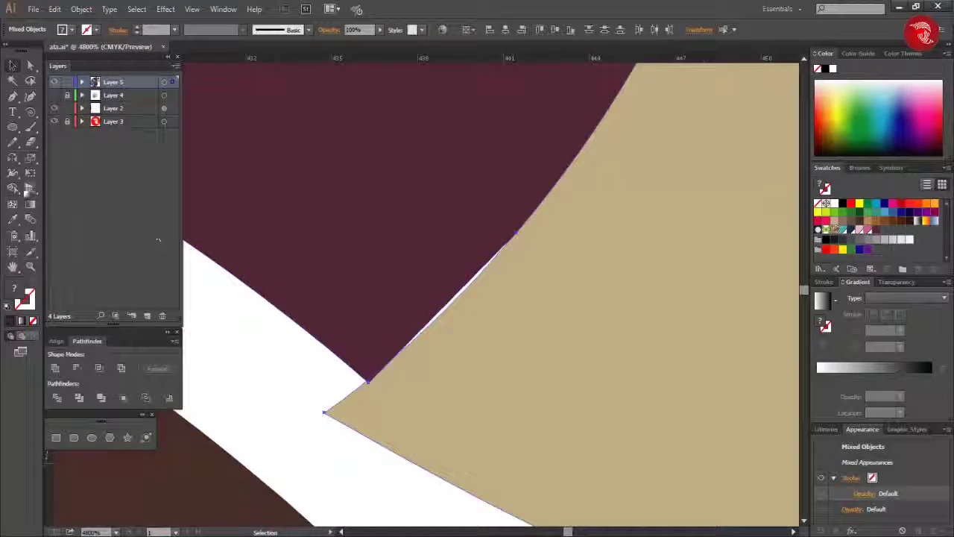
pyautogui.hotkey('shift', 'm')
pyautogui.click(417, 224)
pyautogui.press('v')
pyautogui.click(279, 419)
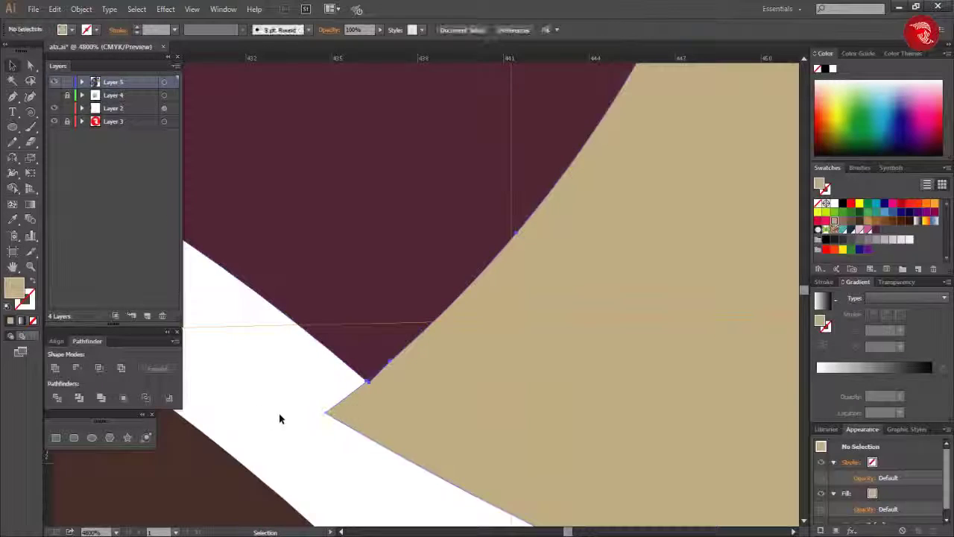
# Hide the perspective grid from the Layers panel, then select the tan head
pyautogui.scroll(-2, 369, 380)
pyautogui.scroll(-3, 381, 425)
pyautogui.scroll(-5, 473, 449)
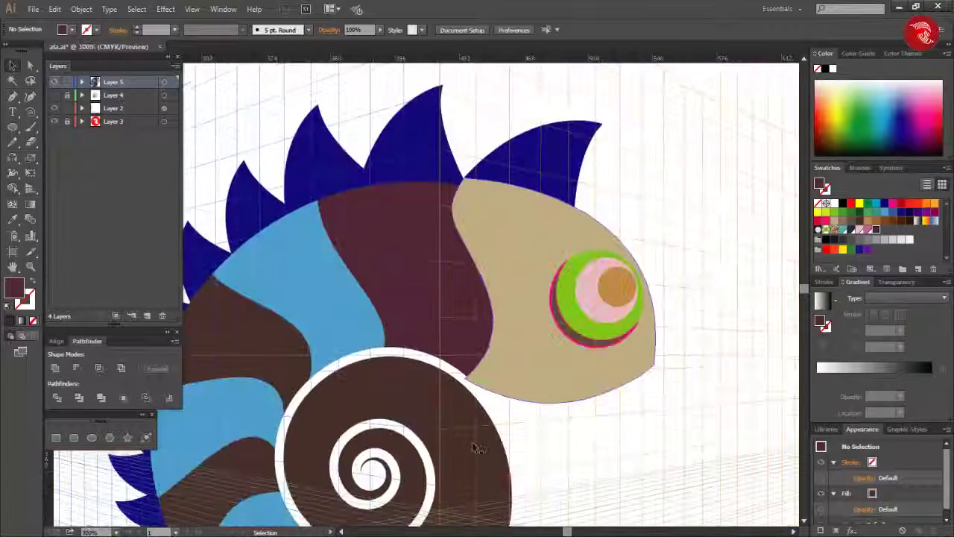
pyautogui.moveTo(57, 65); pyautogui.dragTo(151, 89)
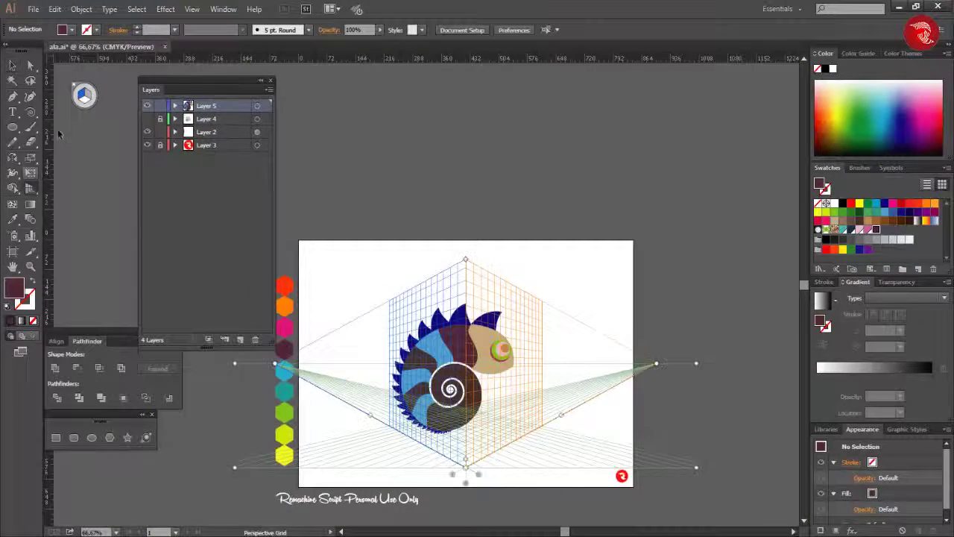
pyautogui.click(76, 86)
pyautogui.press('v')
pyautogui.moveTo(225, 82); pyautogui.dragTo(141, 64)
pyautogui.scroll(2, 612, 368)
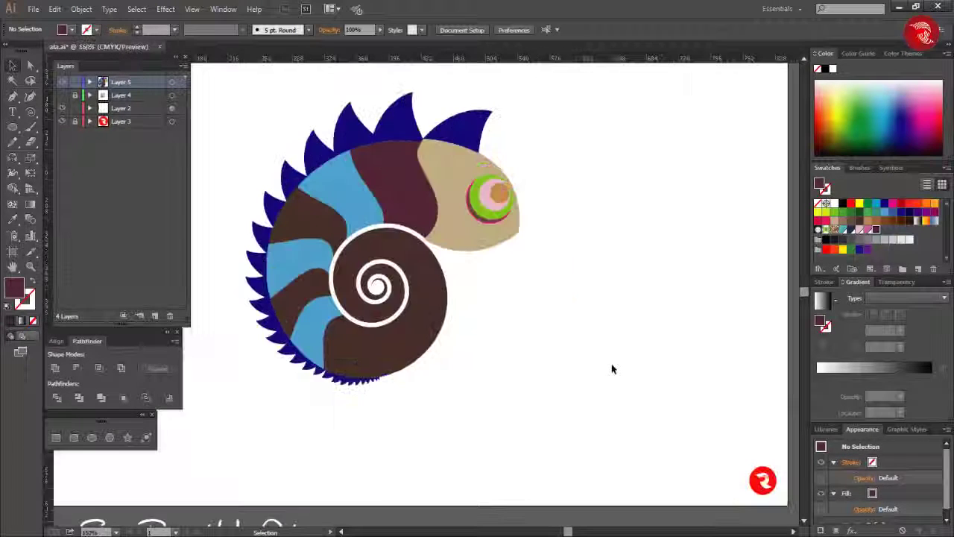
pyautogui.scroll(-2, 544, 370)
pyautogui.scroll(1, 543, 369)
pyautogui.click(547, 284)
# Eyedrop hexagon colours onto the head and upper stripes: red-orange, orange, pink, cyan
pyautogui.press('i')
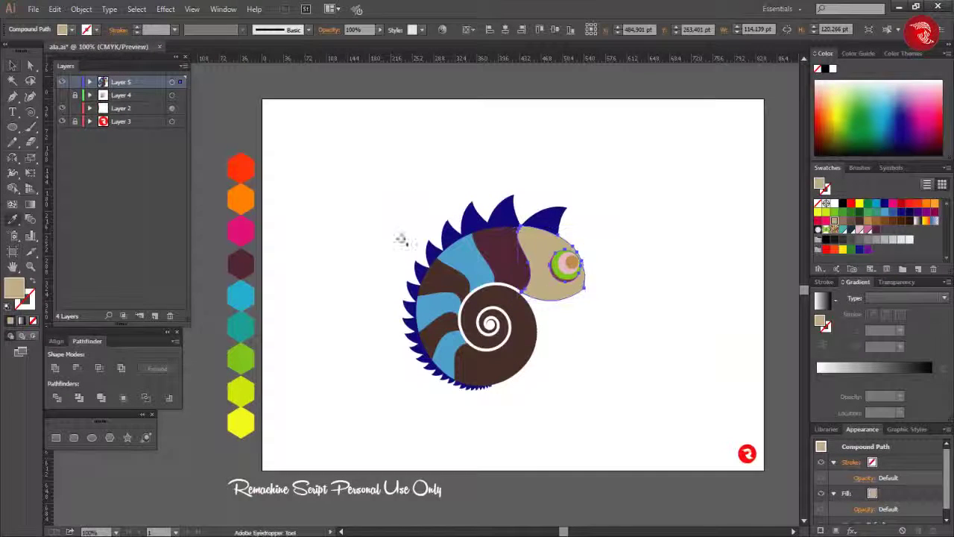
pyautogui.click(251, 176)
pyautogui.click(240, 206)
pyautogui.keyDown('ctrl'); pyautogui.click(466, 250); pyautogui.keyUp('ctrl')
pyautogui.click(240, 232)
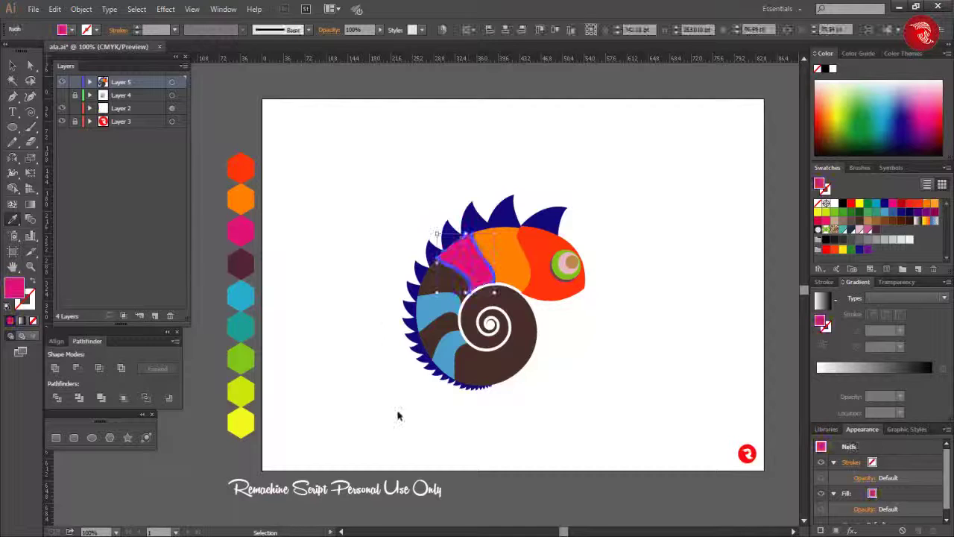
pyautogui.keyDown('ctrl'); pyautogui.click(440, 280); pyautogui.keyUp('ctrl')
pyautogui.click(240, 296)
# Recolour the lower stripes teal, green and yellow-green, and the spiral shell yellow
pyautogui.click(251, 362)
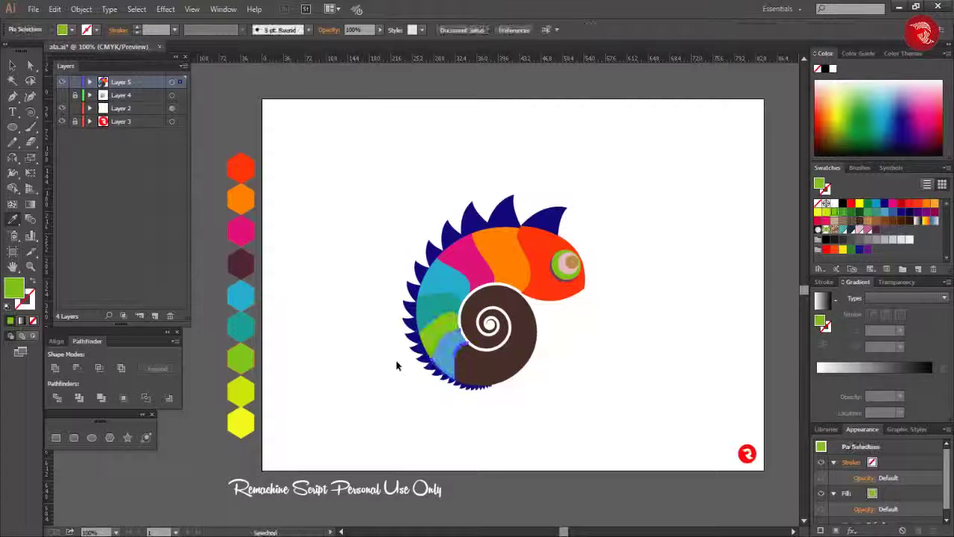
pyautogui.keyDown('ctrl'); pyautogui.click(446, 362); pyautogui.keyUp('ctrl')
pyautogui.click(240, 392)
pyautogui.keyDown('ctrl'); pyautogui.click(507, 351); pyautogui.keyUp('ctrl')
pyautogui.click(240, 424)
pyautogui.keyDown('ctrl'); pyautogui.click(649, 415); pyautogui.keyUp('ctrl')
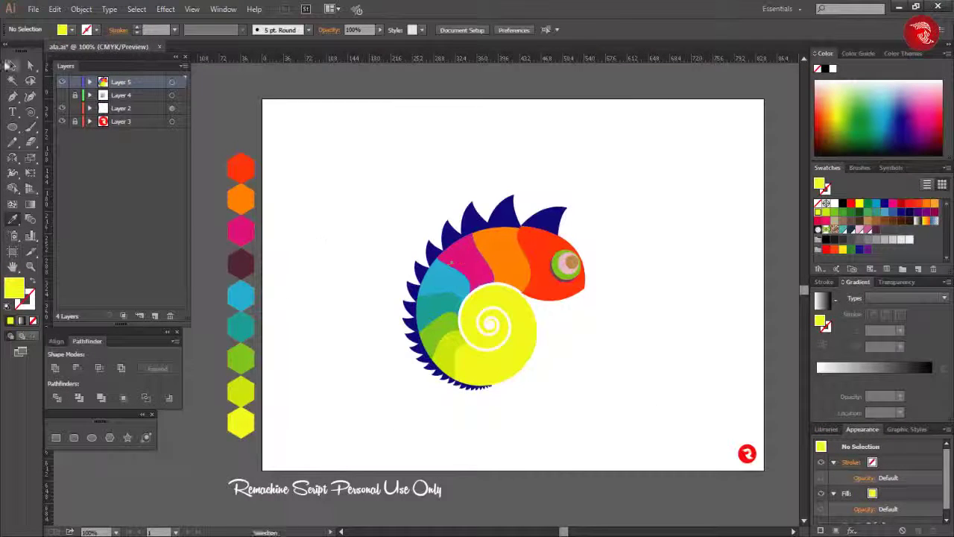
# Save the hexagons' colours as a new swatch colour group
pyautogui.scroll(1, 657, 331)
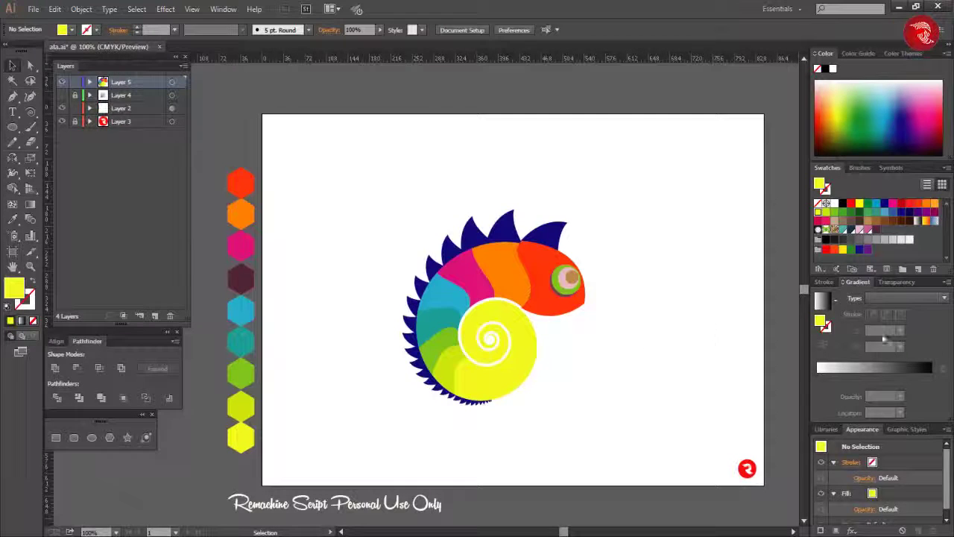
pyautogui.click(242, 439)
pyautogui.click(947, 168)
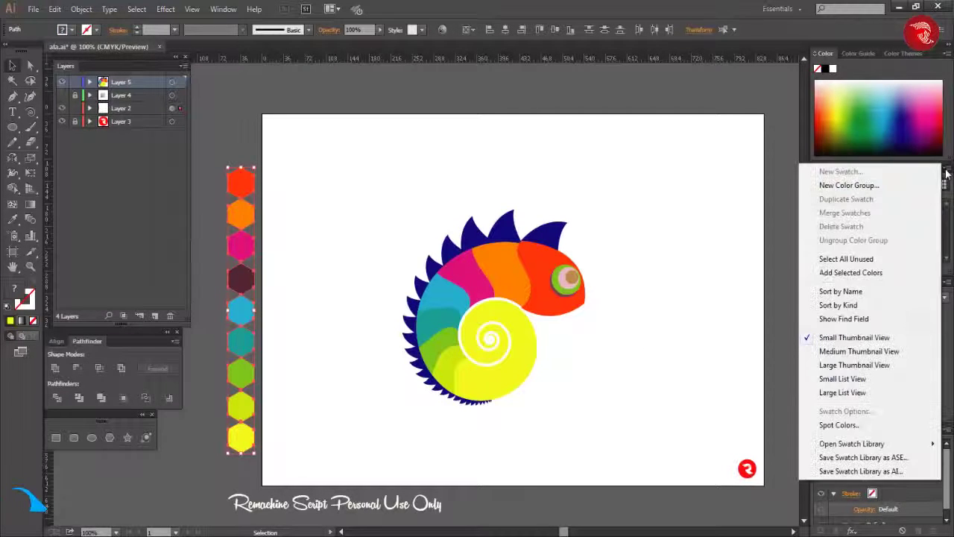
pyautogui.click(884, 272)
pyautogui.click(721, 330)
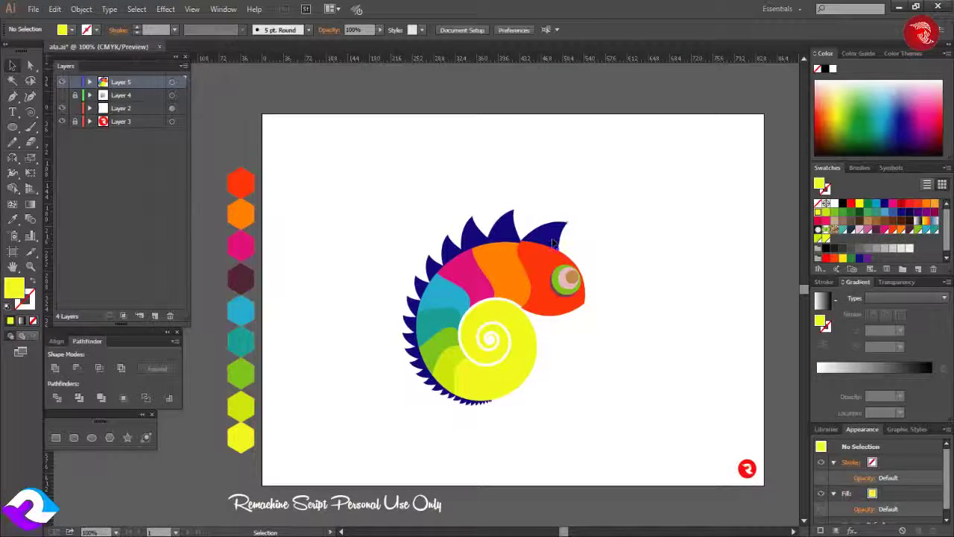
# Eyedrop maroon onto the right, middle and left crest spikes
pyautogui.click(550, 235)
pyautogui.press('i')
pyautogui.click(240, 278)
pyautogui.keyDown('ctrl'); pyautogui.click(492, 225); pyautogui.keyUp('ctrl')
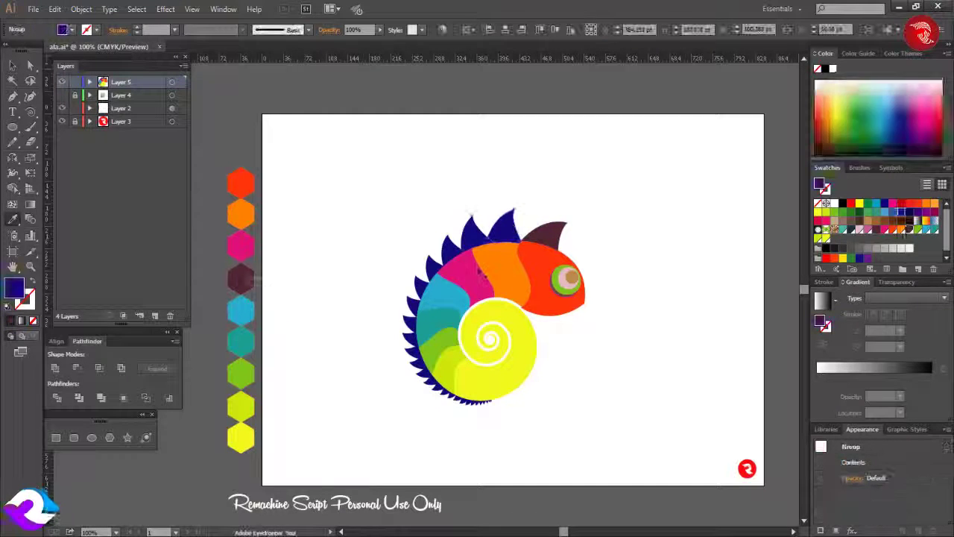
pyautogui.click(240, 278)
pyautogui.keyDown('ctrl'); pyautogui.click(418, 295); pyautogui.keyUp('ctrl')
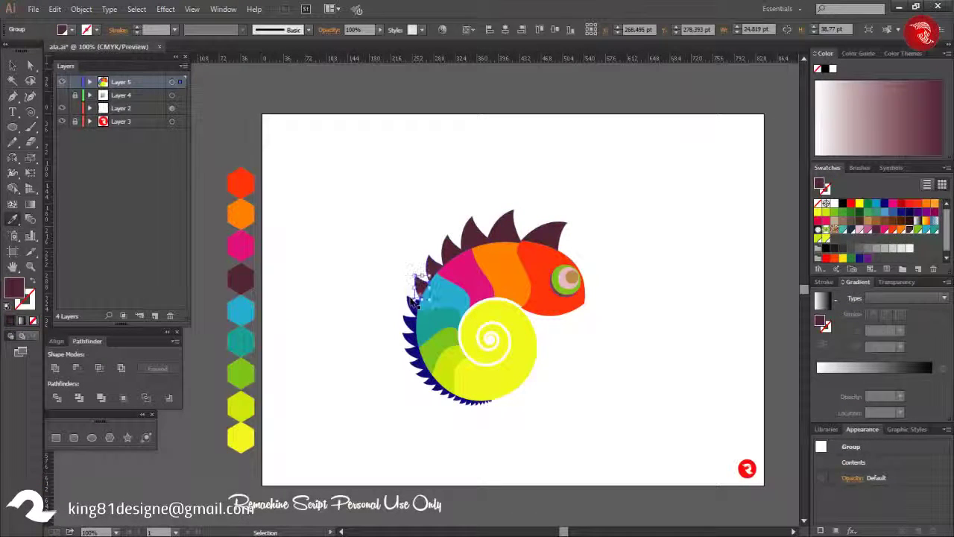
pyautogui.click(448, 246)
pyautogui.scroll(3, 395, 352)
pyautogui.keyDown('ctrl'); pyautogui.click(426, 319); pyautogui.keyUp('ctrl')
# Recolour the remaining navy spikes maroon all the way down to the tail
pyautogui.keyDown('ctrl'); pyautogui.click(447, 368); pyautogui.keyUp('ctrl')
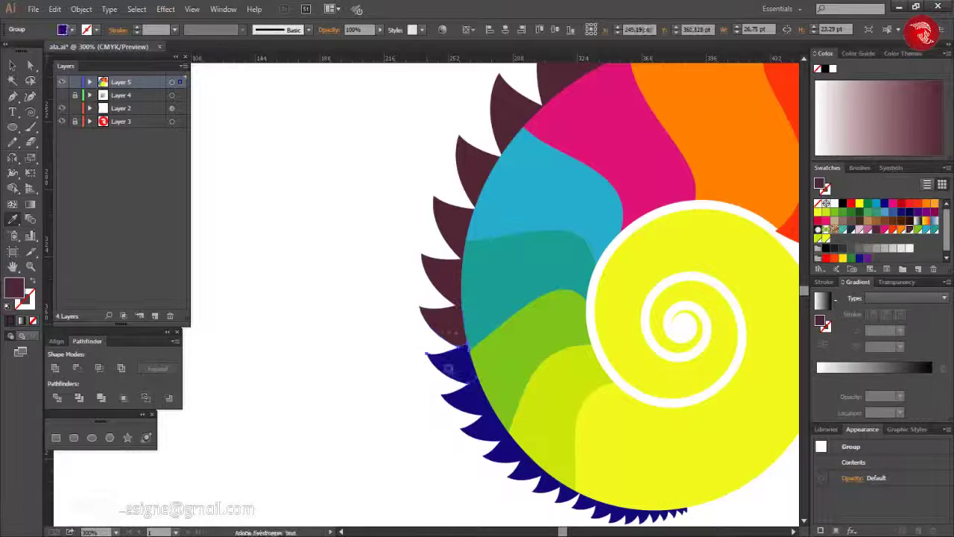
pyautogui.click(462, 377)
pyautogui.scroll(-2, 462, 376)
pyautogui.keyDown('ctrl'); pyautogui.click(522, 407); pyautogui.keyUp('ctrl')
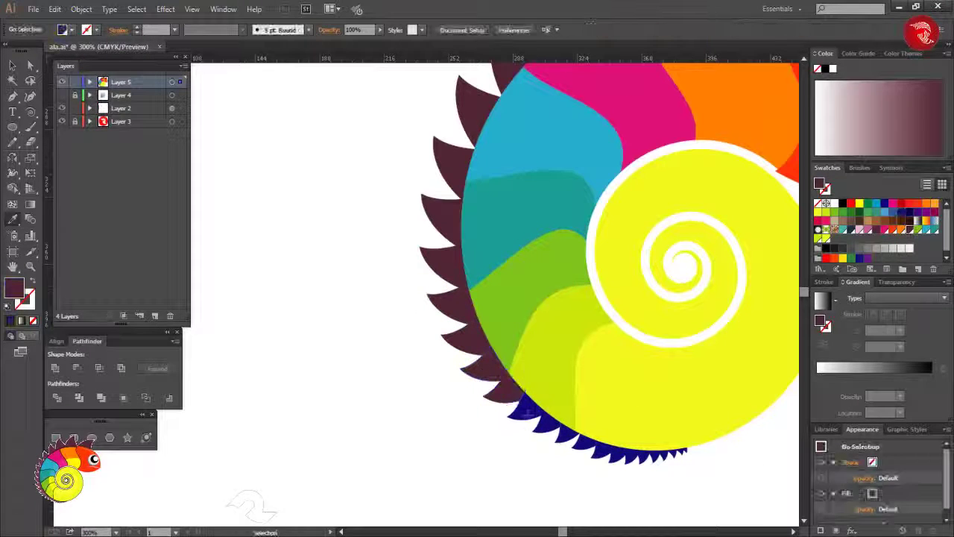
pyautogui.click(495, 391)
pyautogui.scroll(2, 602, 482)
pyautogui.click(603, 482)
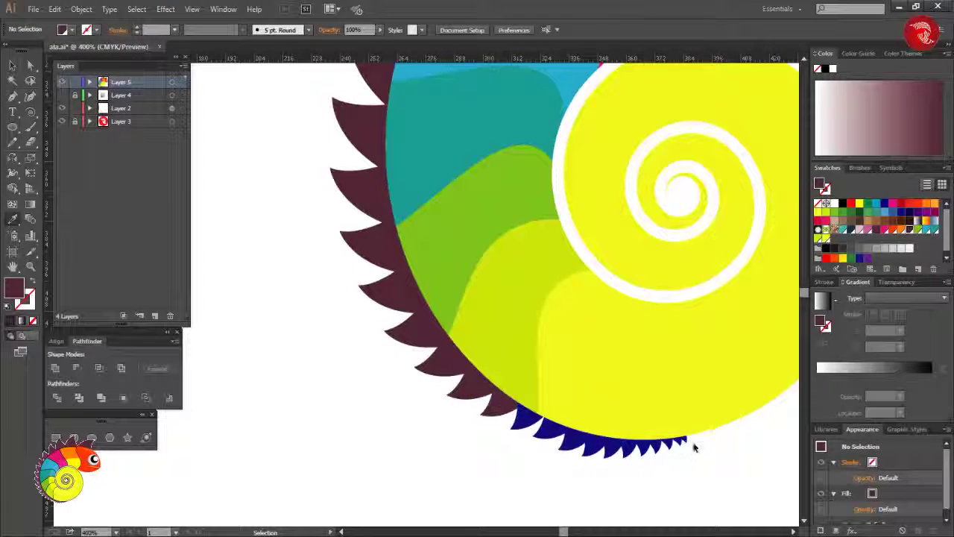
pyautogui.click(682, 446)
pyautogui.click(536, 444)
pyautogui.click(594, 469)
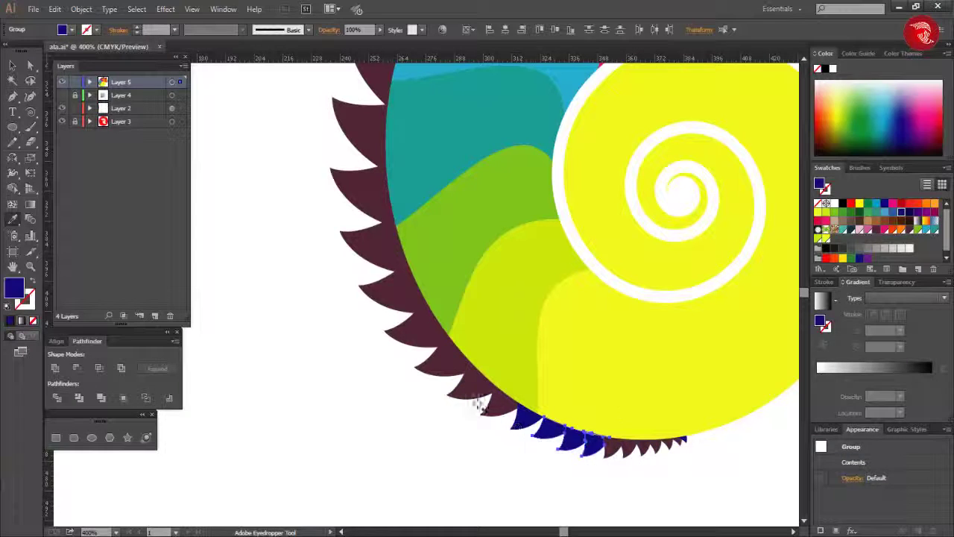
pyautogui.keyDown('ctrl'); pyautogui.click(515, 424); pyautogui.keyUp('ctrl')
pyautogui.scroll(-4, 514, 423)
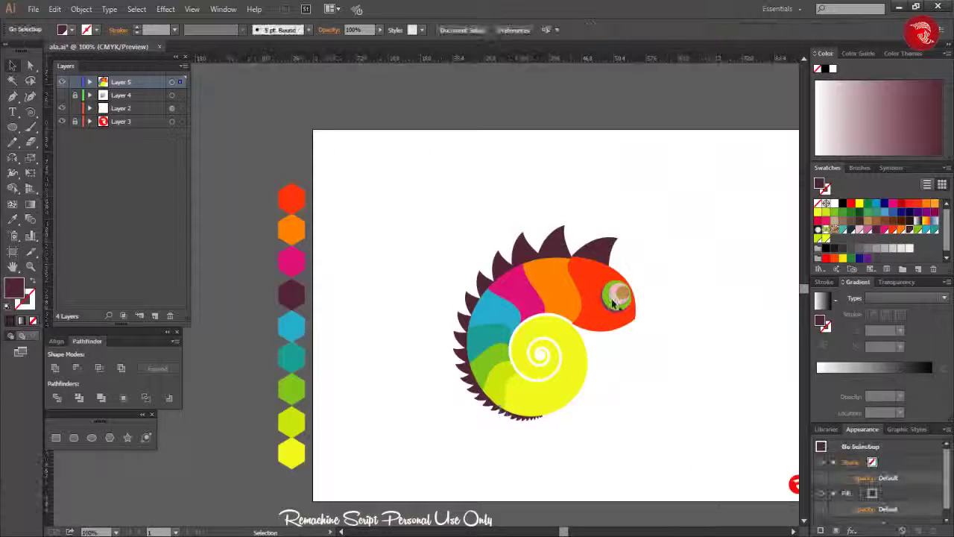
pyautogui.scroll(2, 621, 298)
pyautogui.scroll(2, 620, 299)
pyautogui.keyDown('ctrl'); pyautogui.click(607, 324); pyautogui.keyUp('ctrl')
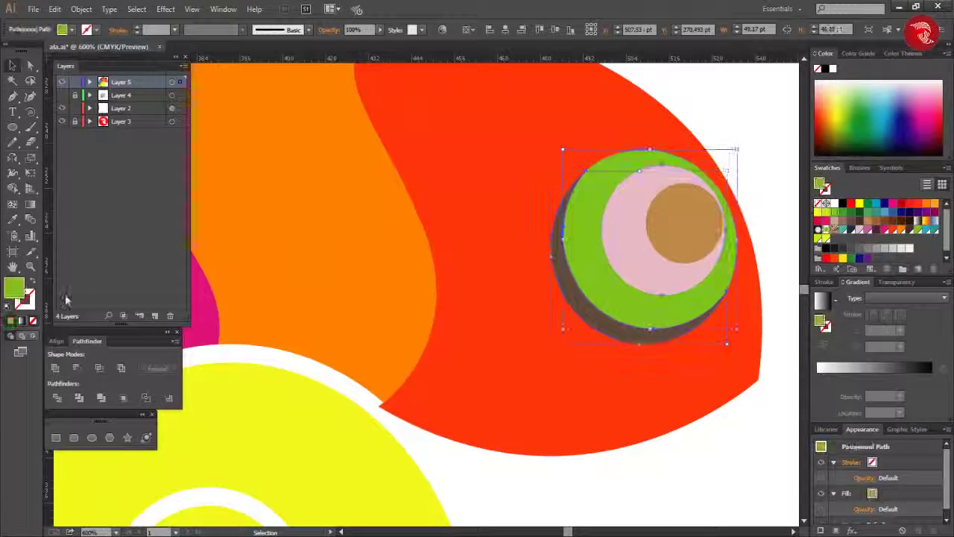
pyautogui.keyDown('ctrl'); pyautogui.click(650, 261); pyautogui.keyUp('ctrl')
pyautogui.rightClick(685, 247)
pyautogui.click(712, 326)
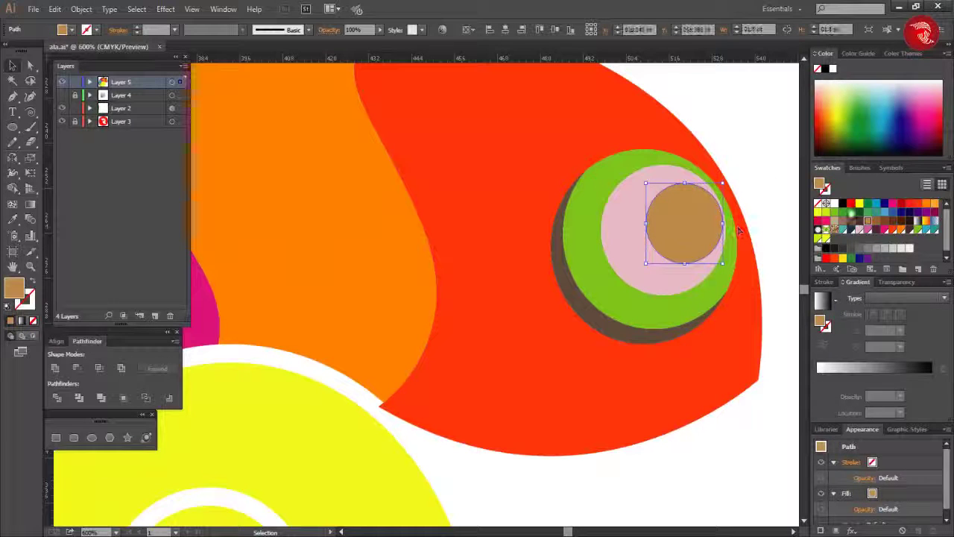
pyautogui.keyDown('ctrl'); pyautogui.click(633, 250); pyautogui.keyUp('ctrl')
pyautogui.hotkey('ctrl', 'shift', 'a')
pyautogui.click(616, 297)
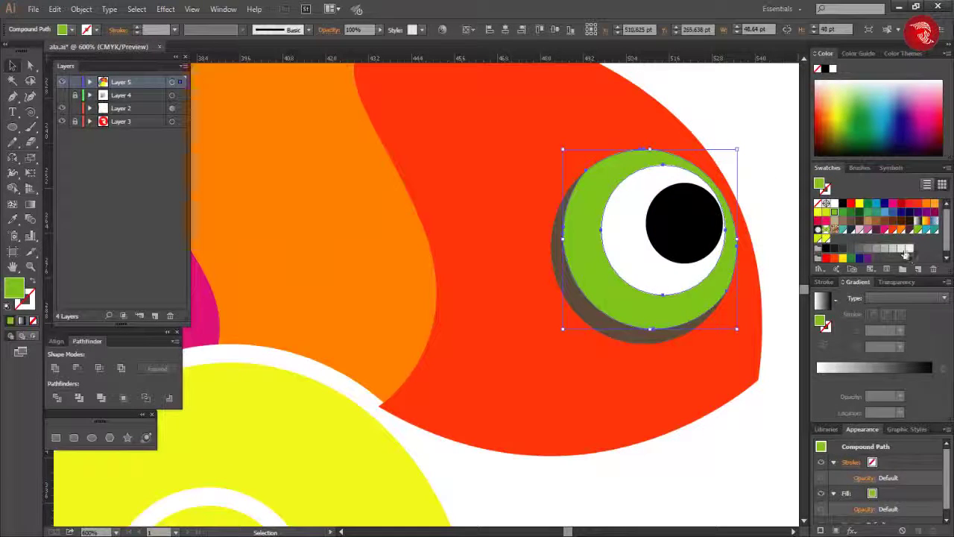
pyautogui.click(901, 247)
pyautogui.click(567, 298)
pyautogui.click(868, 248)
pyautogui.hotkey('ctrl', '0')
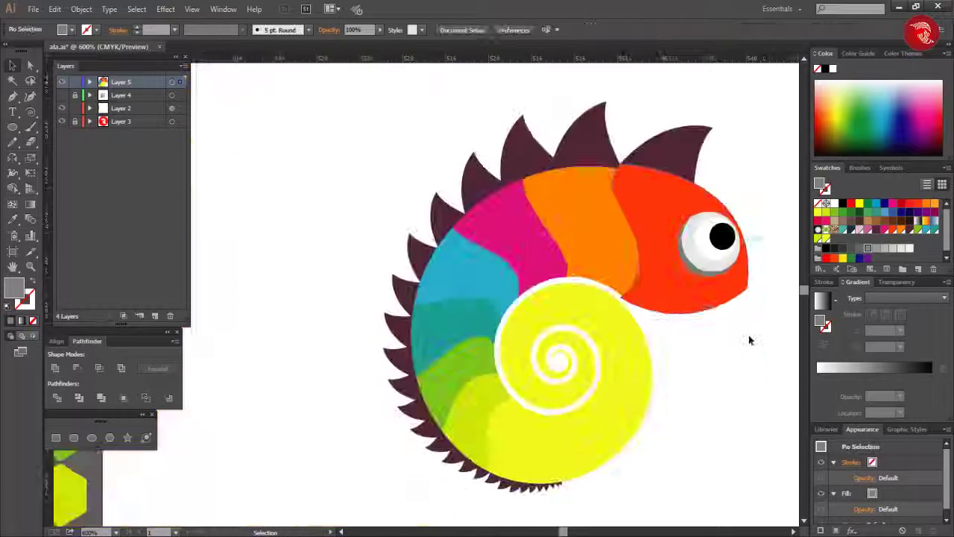
pyautogui.click(659, 238)
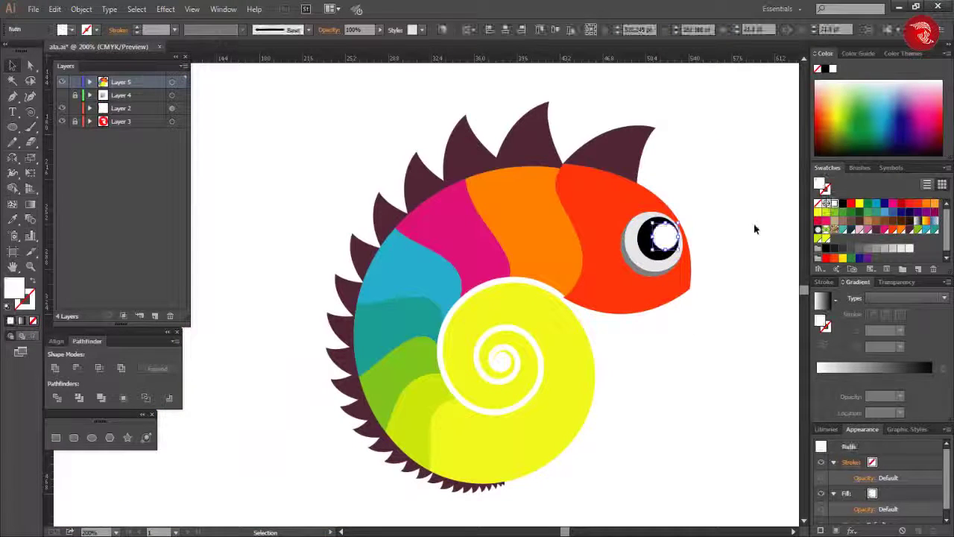
pyautogui.hotkey('ctrl', 'shift', 'a')
pyautogui.hotkey('ctrl', '1')
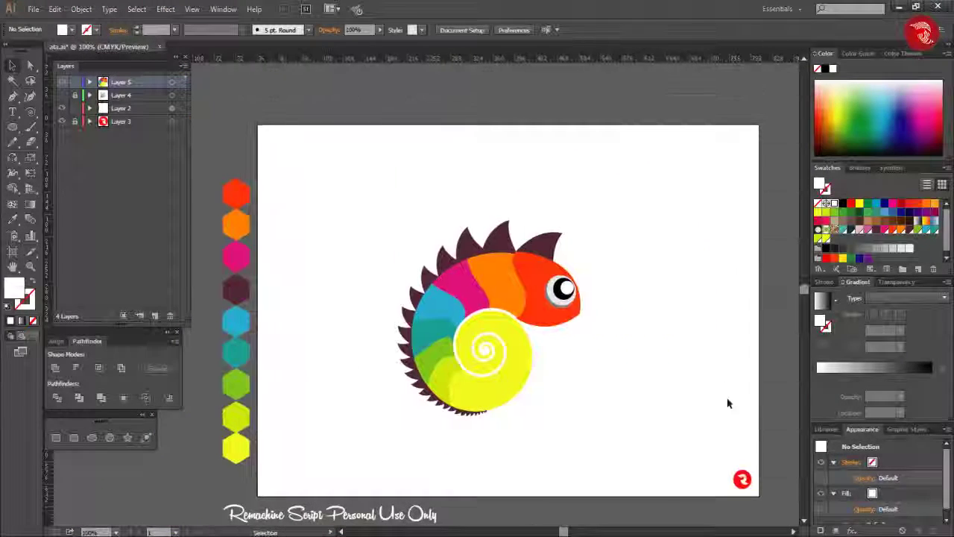
pyautogui.scroll(-1, 729, 402)
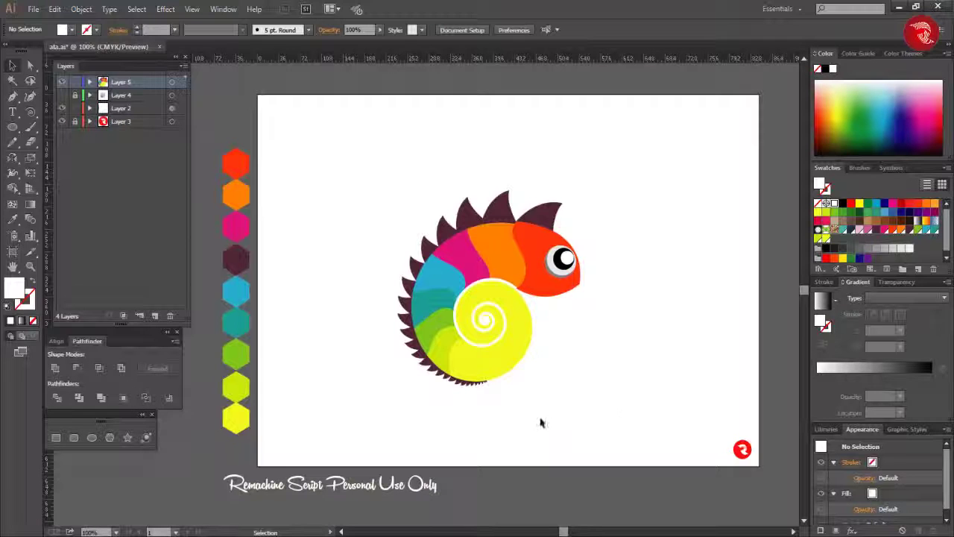
pyautogui.scroll(1, 437, 384)
pyautogui.scroll(-1, 546, 390)
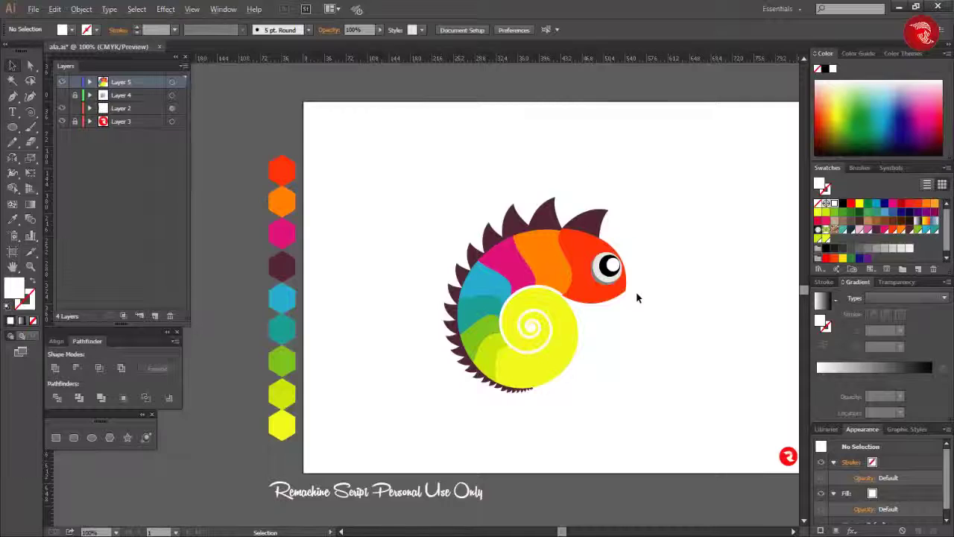
pyautogui.scroll(4, 639, 296)
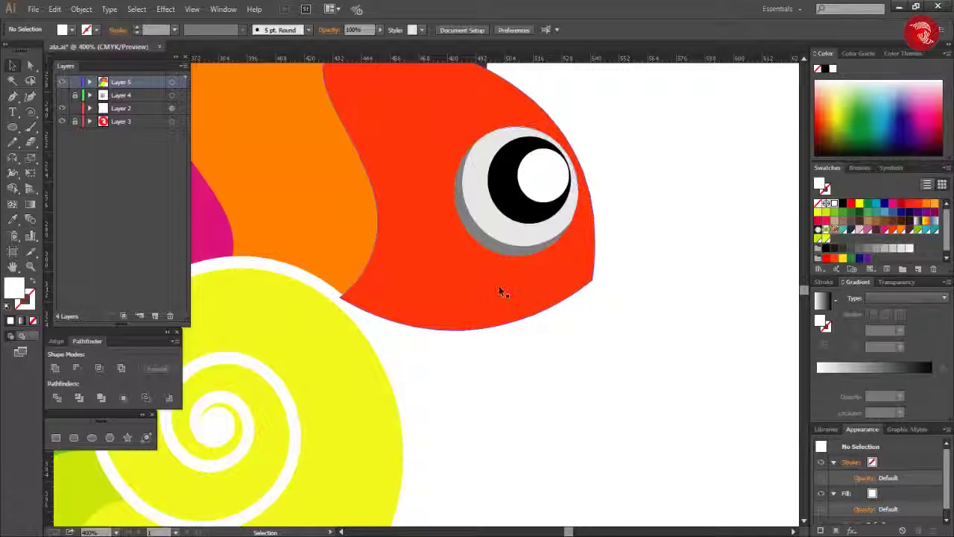
# Pen a curved white mouth line across the head with a tapered width profile
pyautogui.scroll(-4, 629, 302)
pyautogui.press('p')
pyautogui.scroll(4, 607, 298)
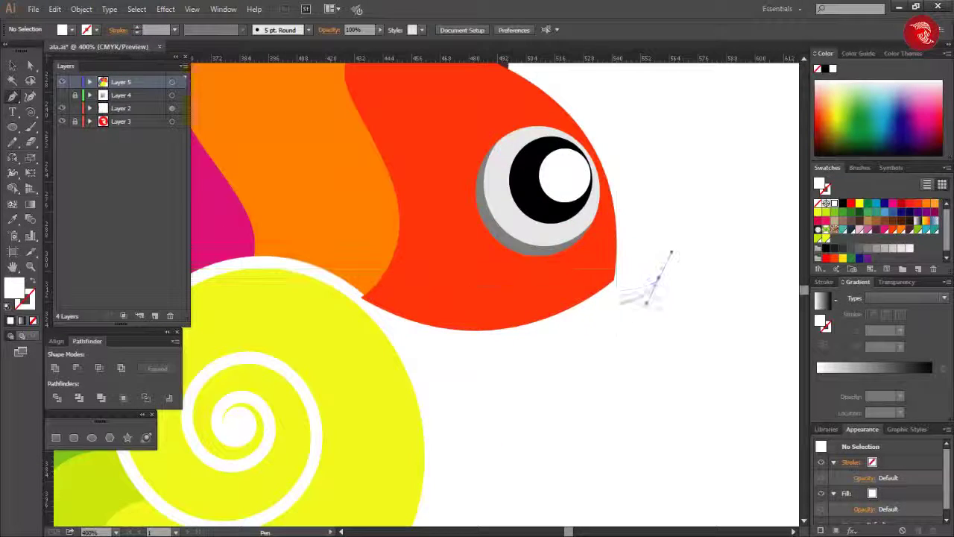
pyautogui.moveTo(647, 302); pyautogui.dragTo(658, 277)
pyautogui.moveTo(394, 319); pyautogui.dragTo(393, 319)
pyautogui.hotkey('shift', 'x')
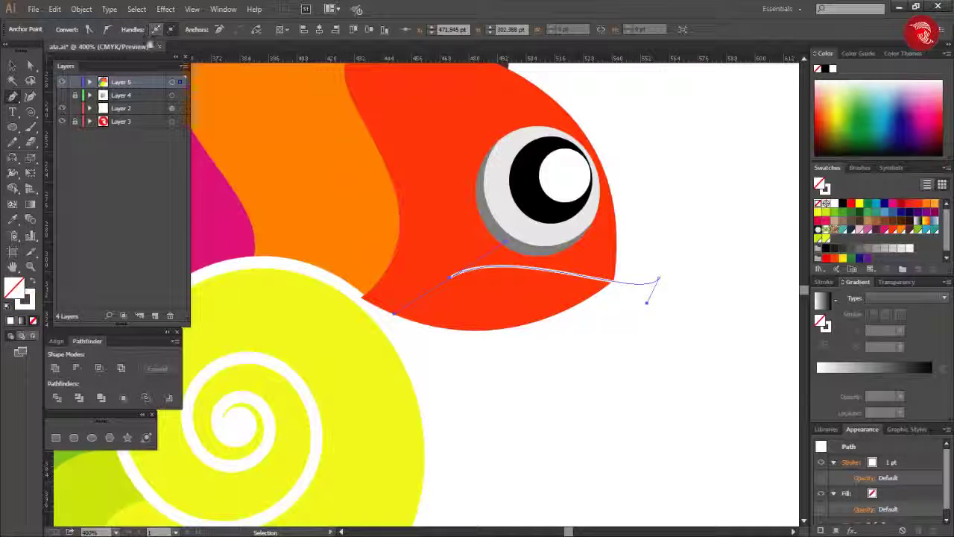
pyautogui.click(242, 29)
pyautogui.click(213, 69)
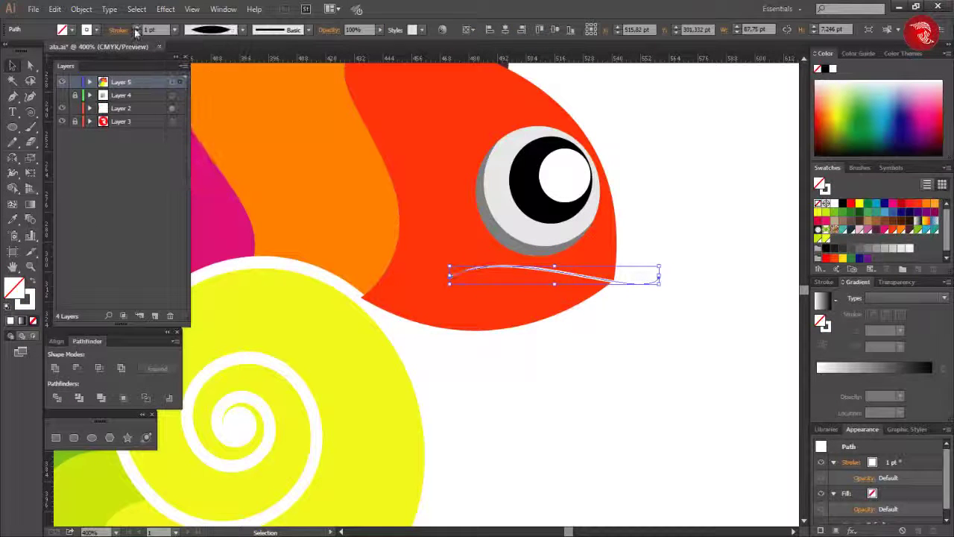
pyautogui.click(661, 351)
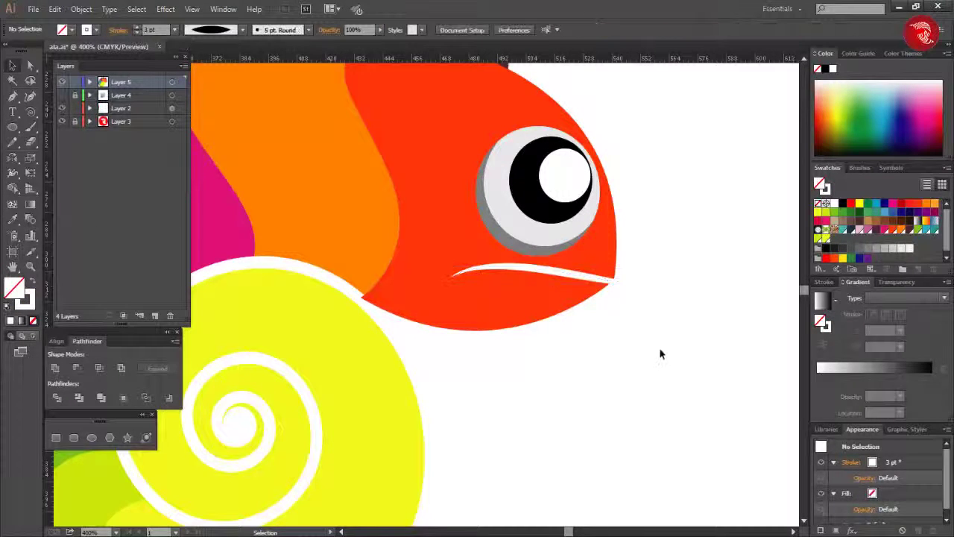
# Draw a white line from the mouth down and around into the tail spiral
pyautogui.hotkey('ctrl', '-')
pyautogui.hotkey('ctrl', '-')
pyautogui.hotkey('ctrl', '-')
pyautogui.hotkey('ctrl', '-')
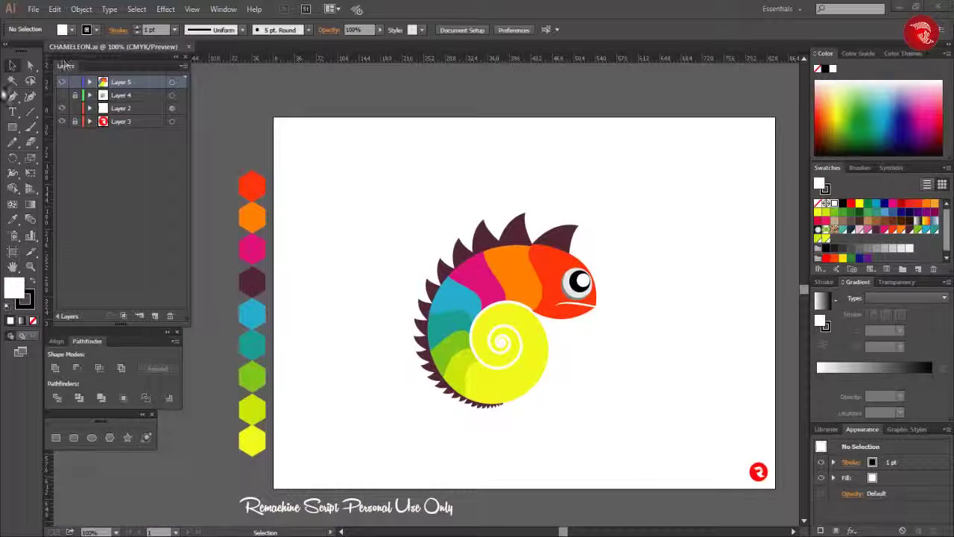
pyautogui.click(607, 323)
pyautogui.moveTo(416, 317); pyautogui.dragTo(478, 395)
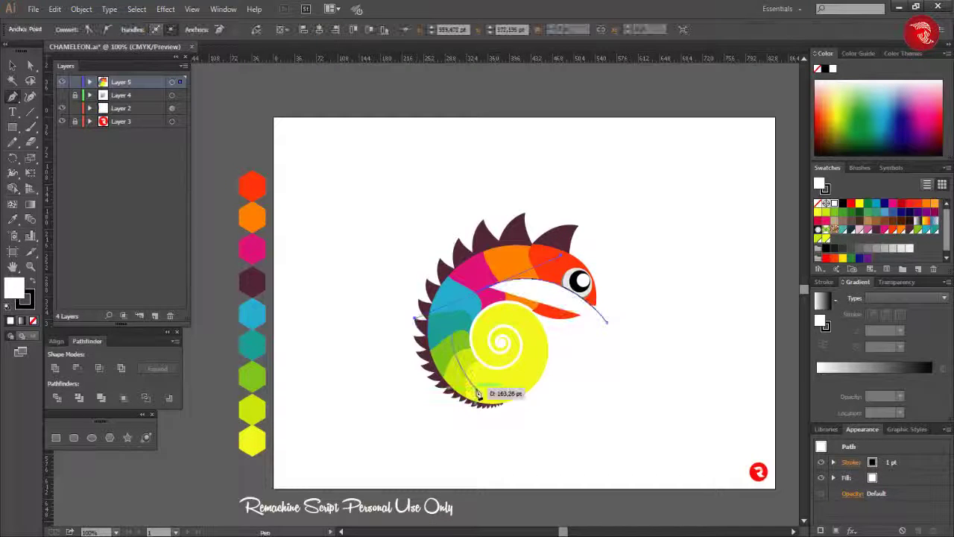
pyautogui.hotkey('shift', 'x')
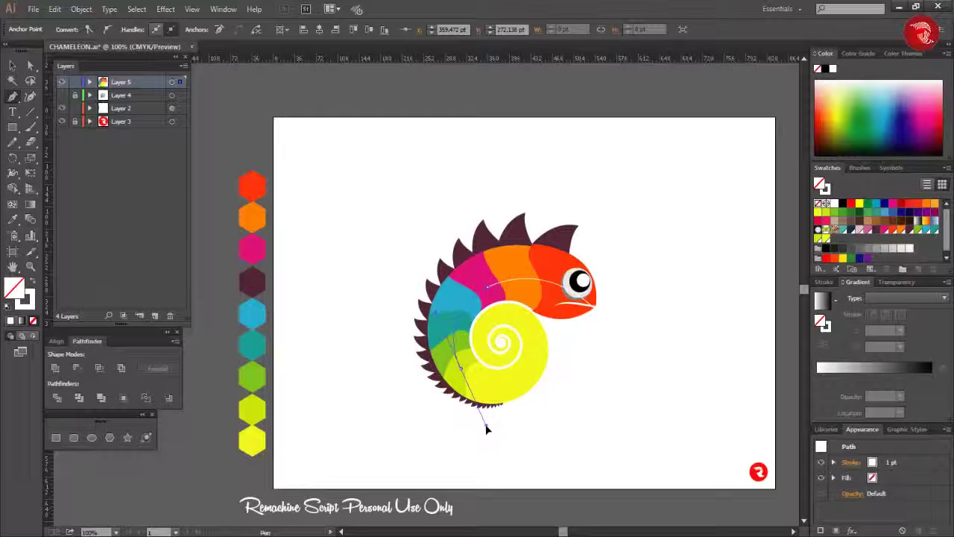
pyautogui.moveTo(536, 361); pyautogui.dragTo(545, 328)
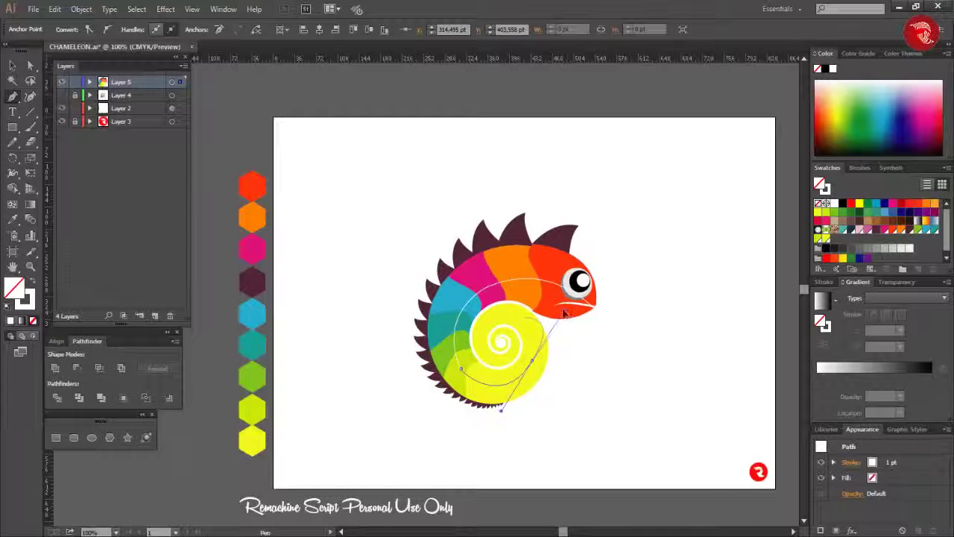
pyautogui.moveTo(504, 322); pyautogui.dragTo(462, 320)
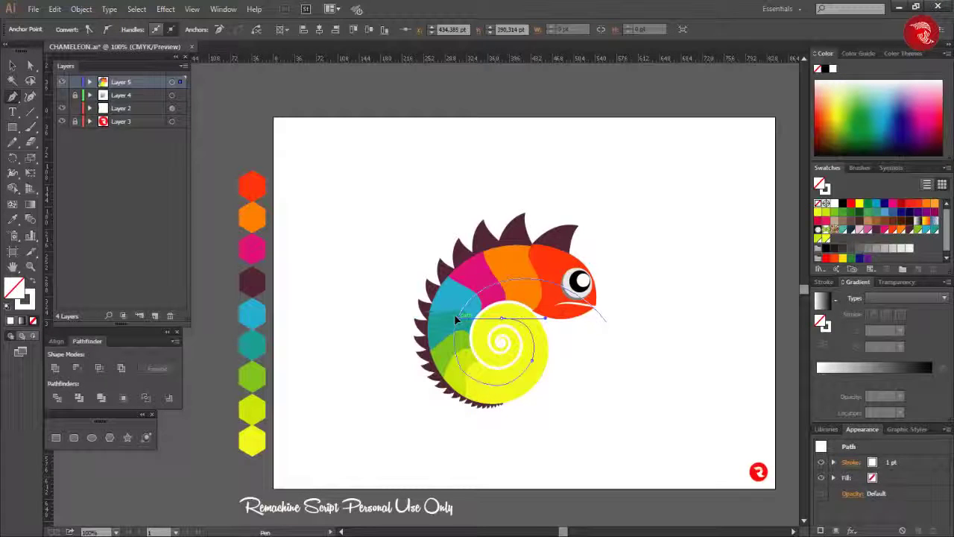
pyautogui.scroll(3, 499, 365)
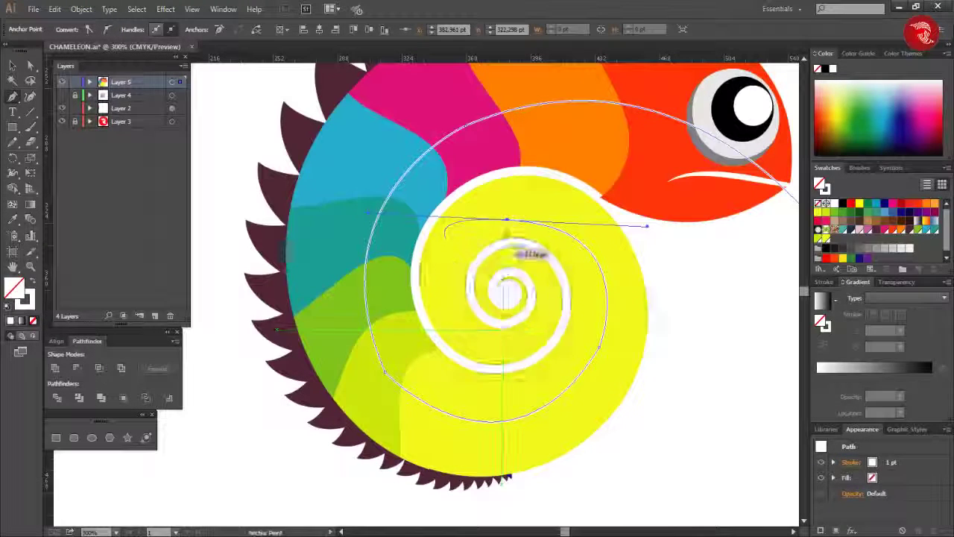
pyautogui.moveTo(479, 352); pyautogui.dragTo(466, 397)
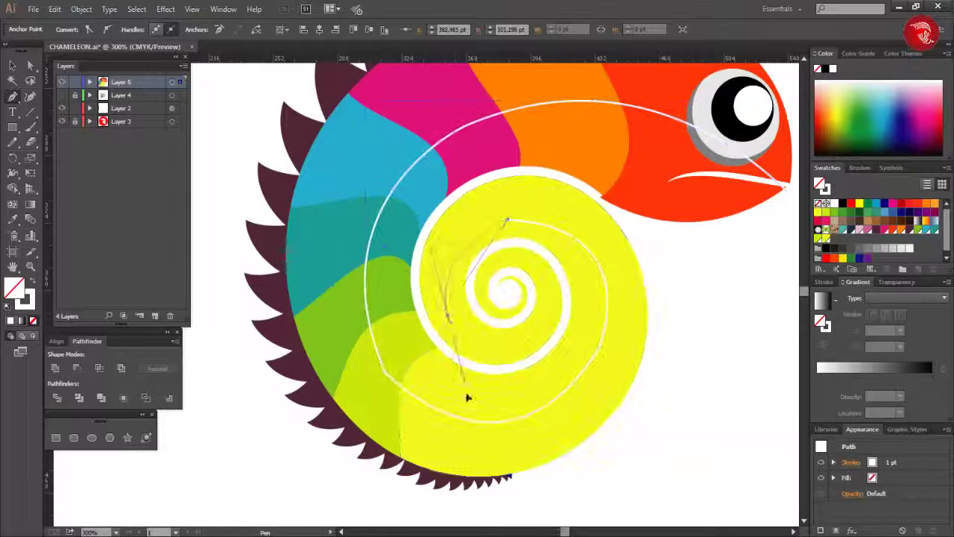
pyautogui.moveTo(454, 313); pyautogui.dragTo(481, 393)
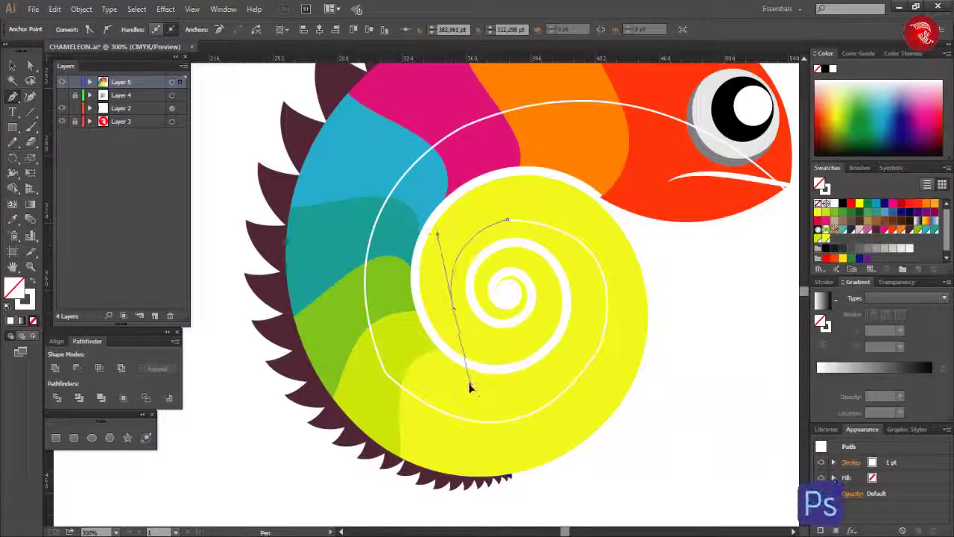
pyautogui.moveTo(453, 308)
pyautogui.mouseDown()
pyautogui.moveTo(563, 306)
pyautogui.moveTo(634, 226)
pyautogui.mouseUp()
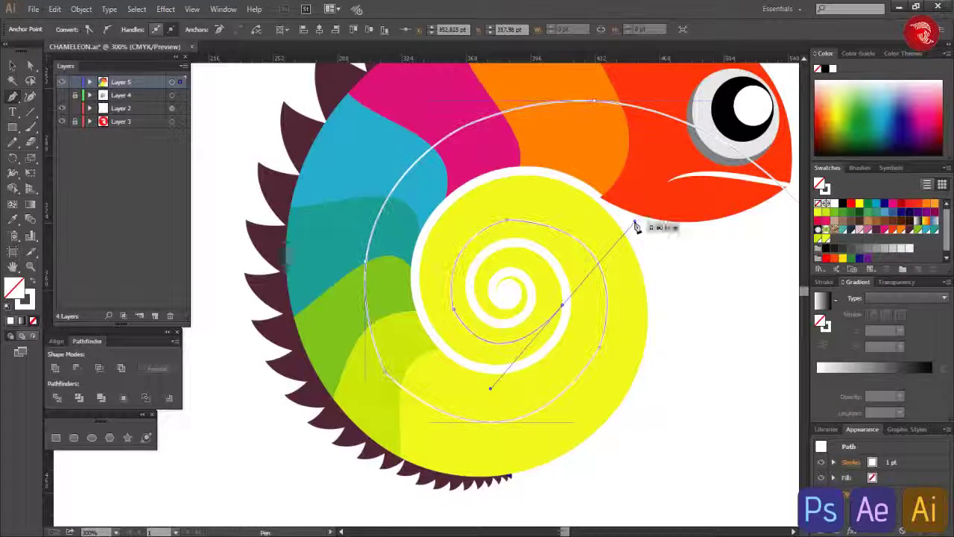
pyautogui.press('Escape')
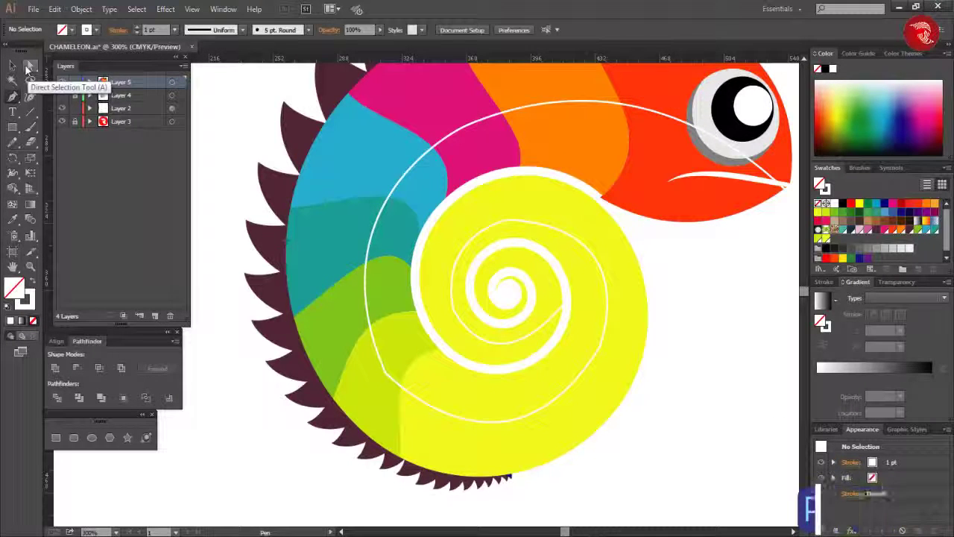
pyautogui.hotkey('ctrl', '-')
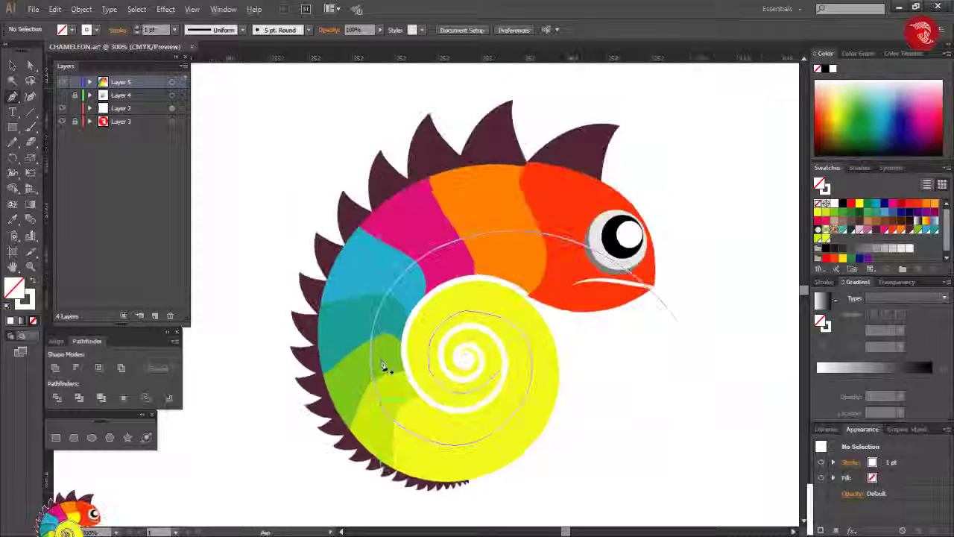
pyautogui.hotkey('ctrl', '-')
pyautogui.hotkey('ctrl', '-')
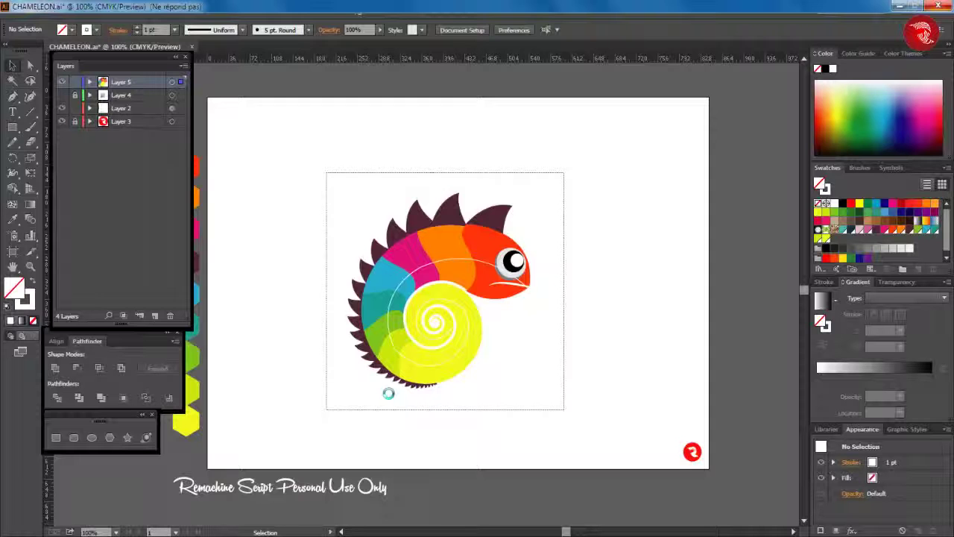
# Duplicate the chameleon to the right, then clear the white stroke from the copy's spiral and mouth lines
pyautogui.moveTo(389, 394)
pyautogui.mouseDown()
pyautogui.moveTo(522, 354)
pyautogui.moveTo(564, 351)
pyautogui.mouseUp()
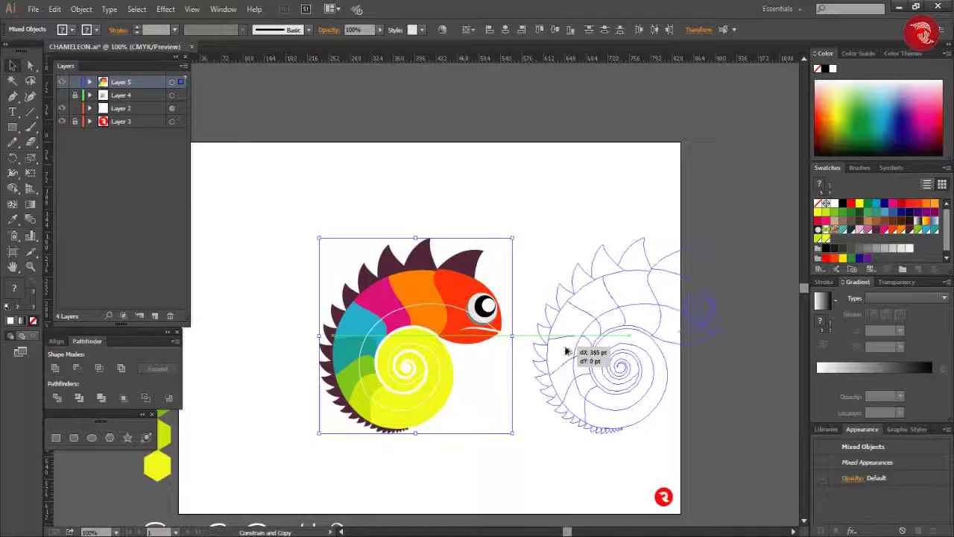
pyautogui.hotkey('ctrl', '+')
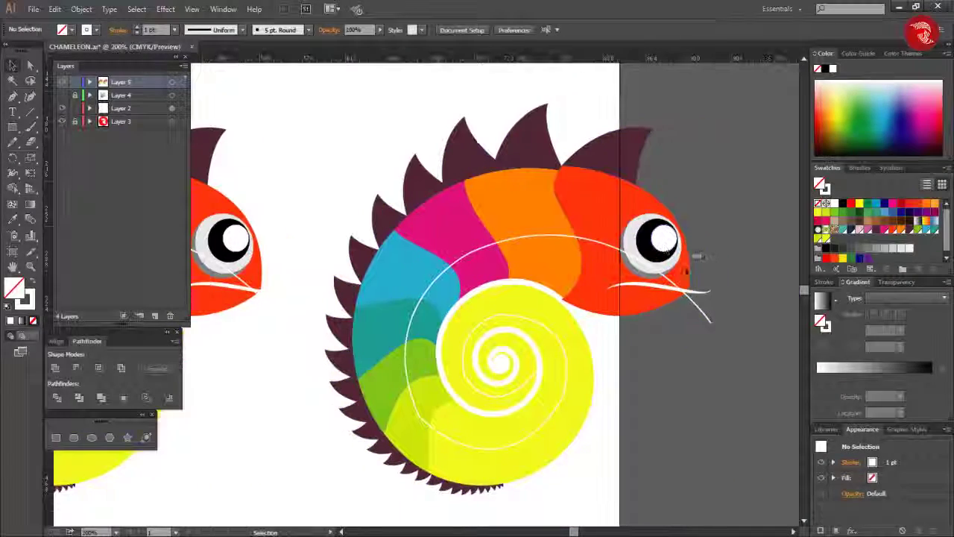
pyautogui.click(707, 295)
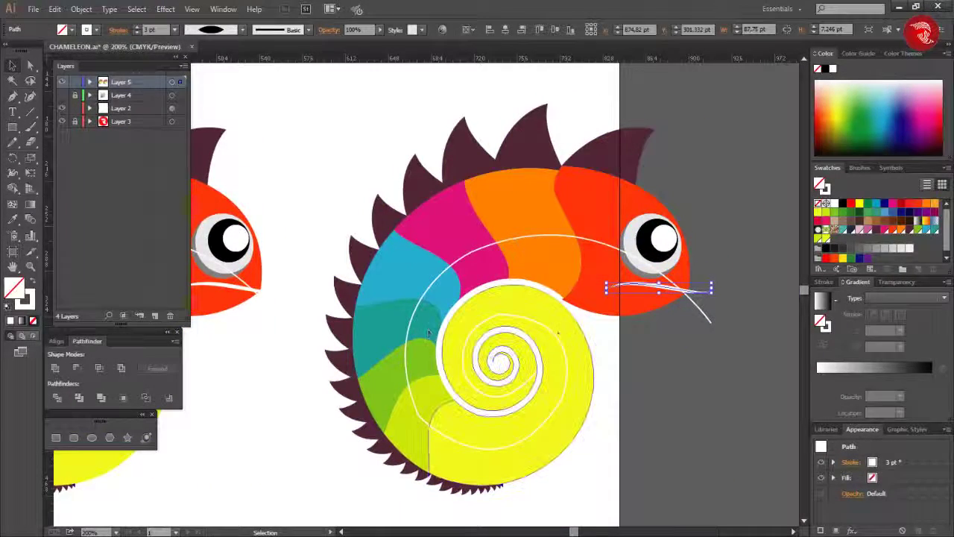
pyautogui.click(724, 282)
pyautogui.click(705, 311)
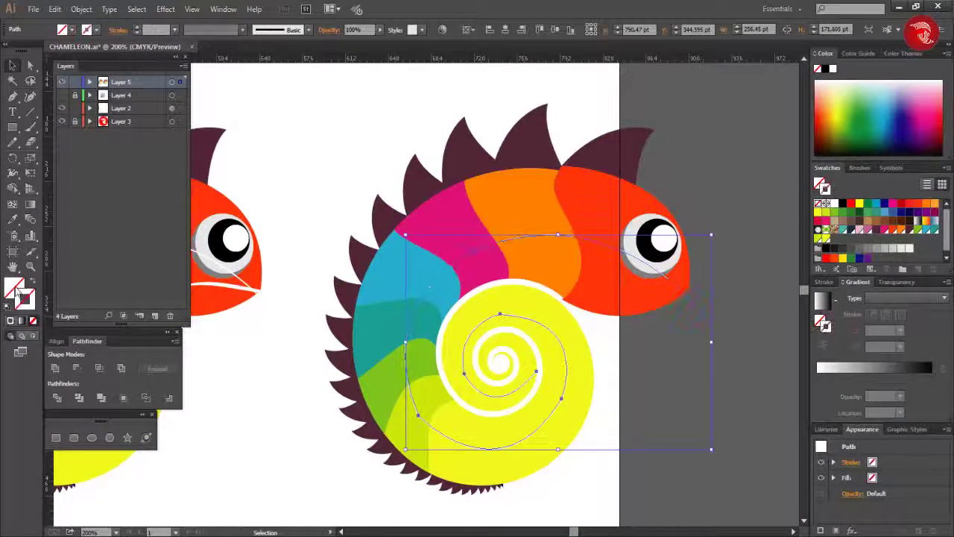
pyautogui.press('Delete')
pyautogui.hotkey('ctrl', 'a')
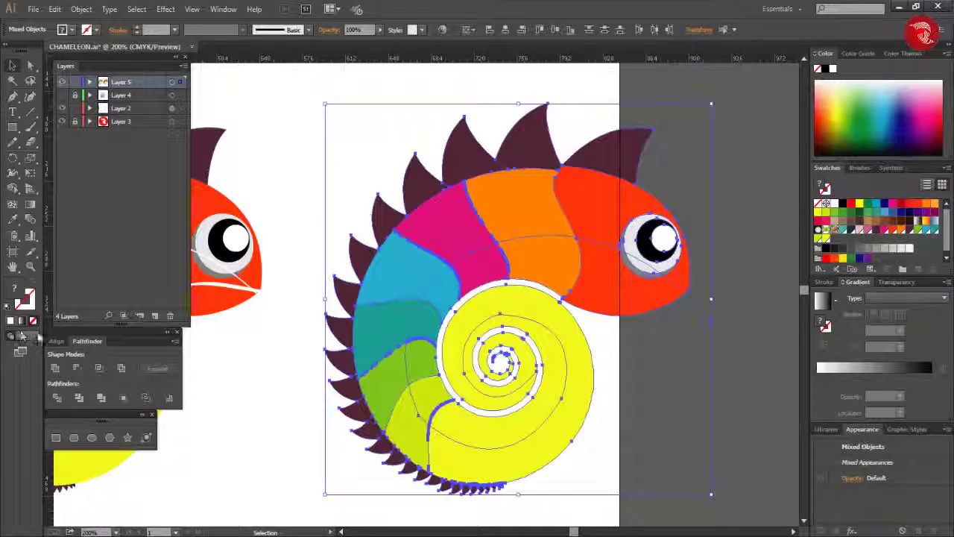
pyautogui.click(249, 346)
# Reshape the copy's spiral path by moving its anchor points
pyautogui.press('a')
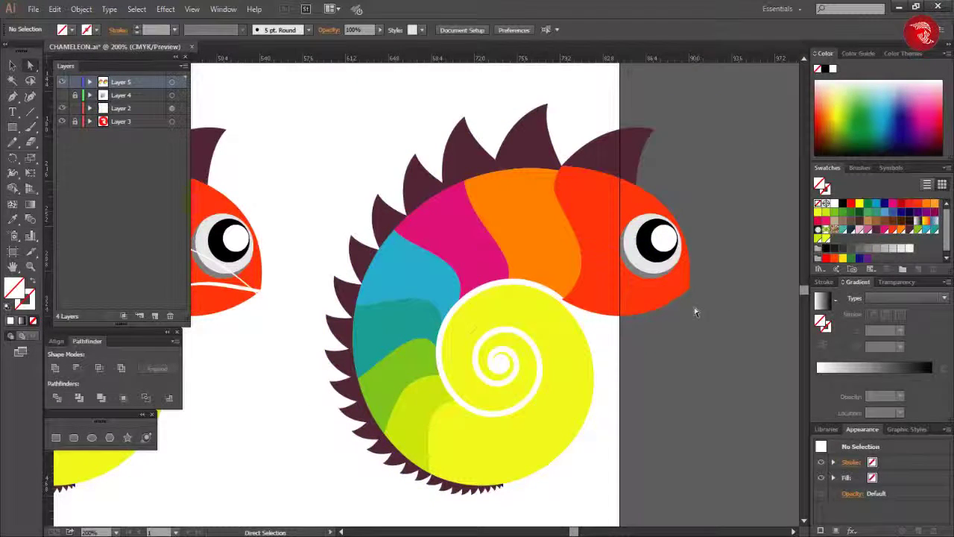
pyautogui.click(420, 413)
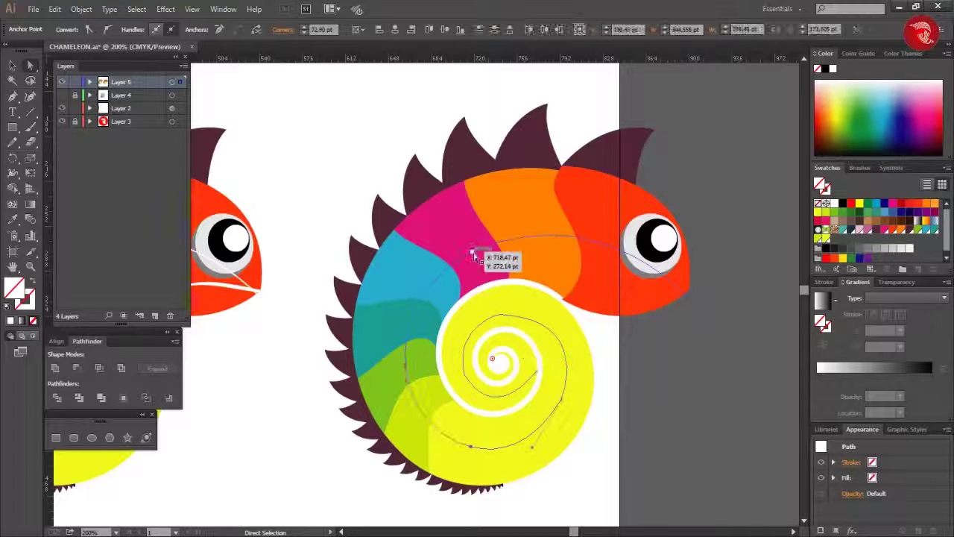
pyautogui.moveTo(503, 319); pyautogui.dragTo(469, 381)
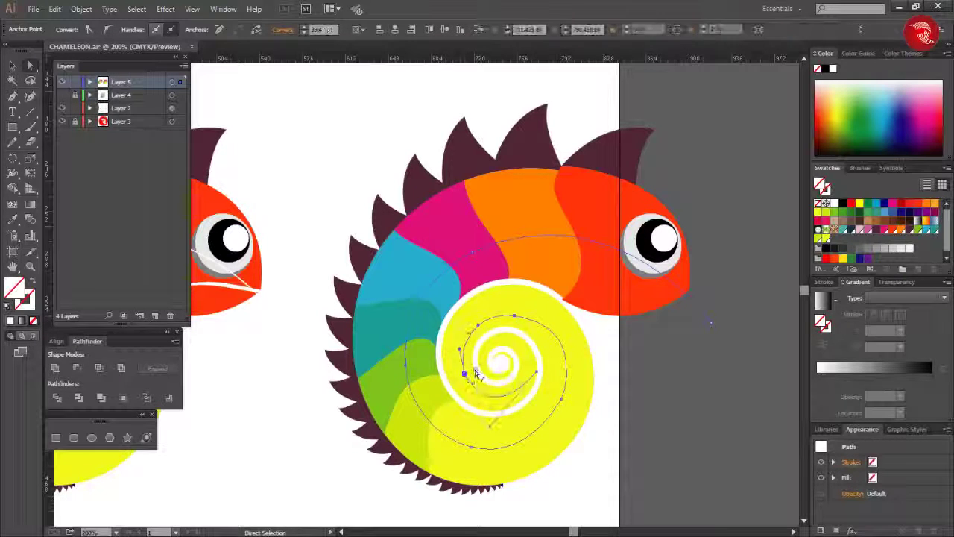
pyautogui.moveTo(543, 362); pyautogui.dragTo(561, 403)
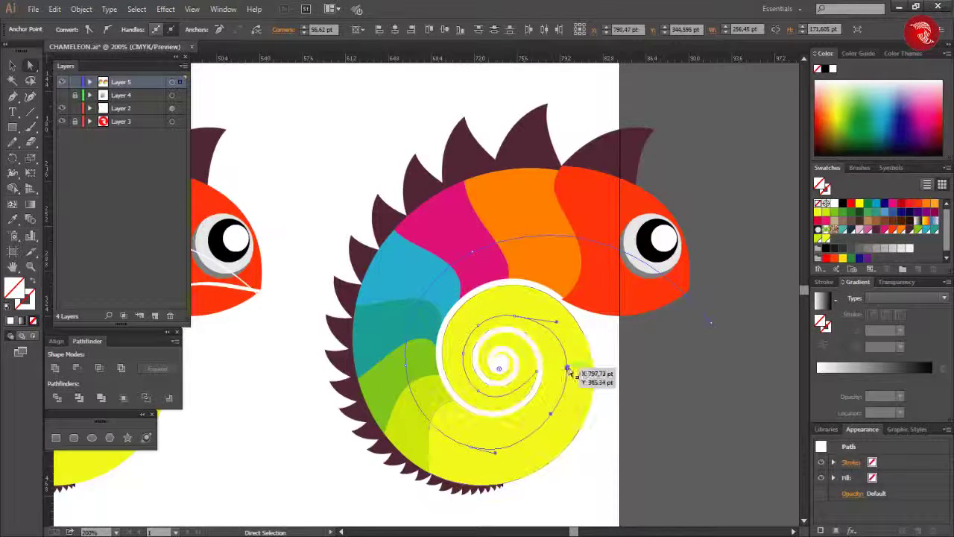
pyautogui.moveTo(522, 379); pyautogui.dragTo(565, 405)
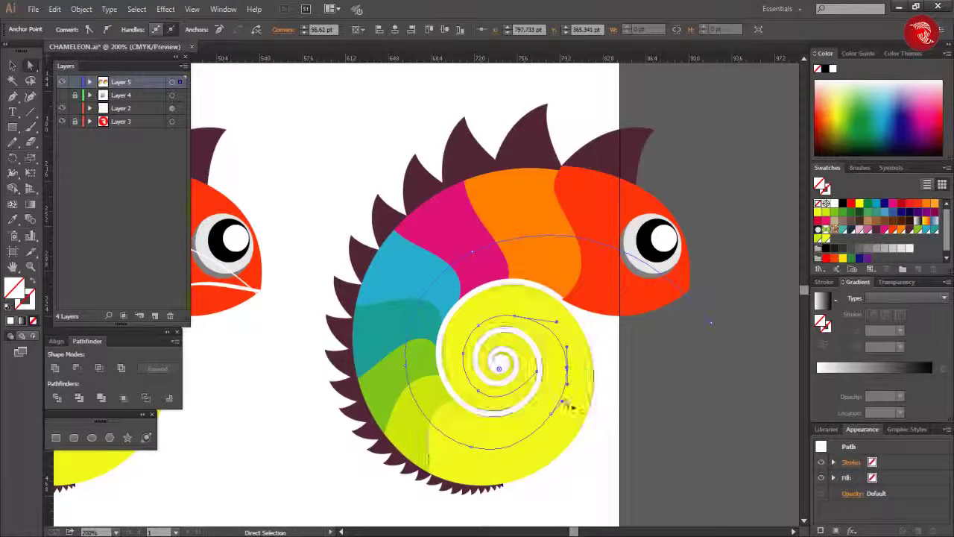
pyautogui.click(657, 386)
# Remove the copy's outer body regions, leaving only the coloured spiral segments
pyautogui.moveTo(538, 336); pyautogui.dragTo(619, 501)
pyautogui.hotkey('shift', 'm')
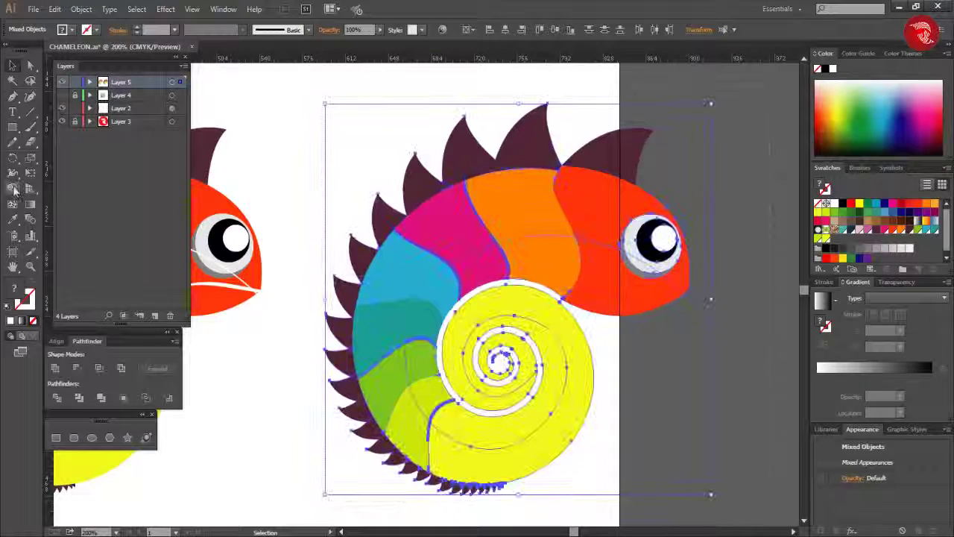
pyautogui.moveTo(712, 273); pyautogui.dragTo(582, 417)
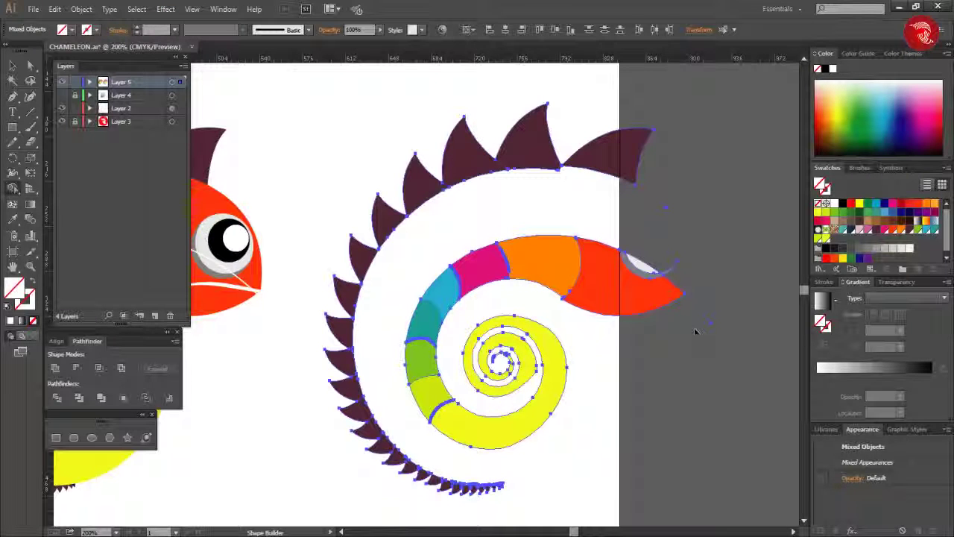
pyautogui.press('v')
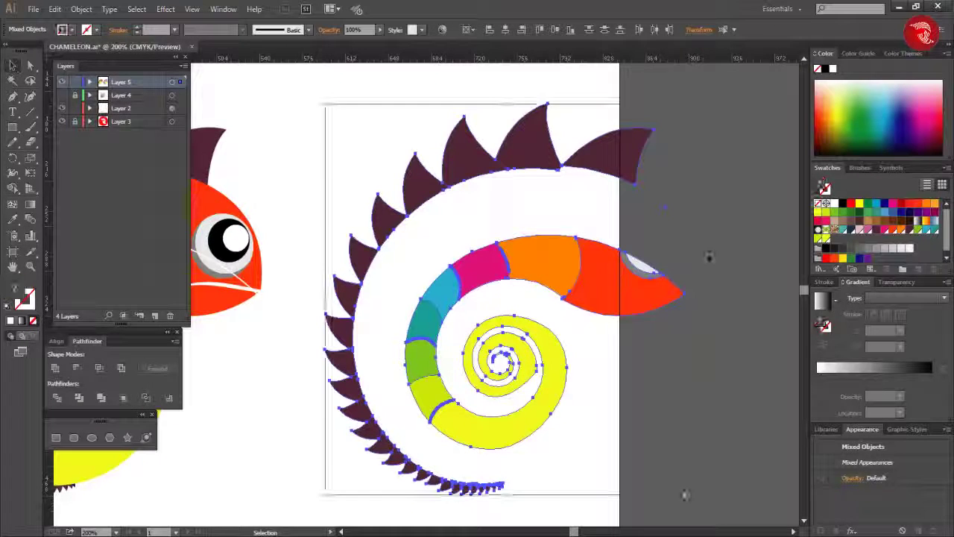
pyautogui.click(675, 418)
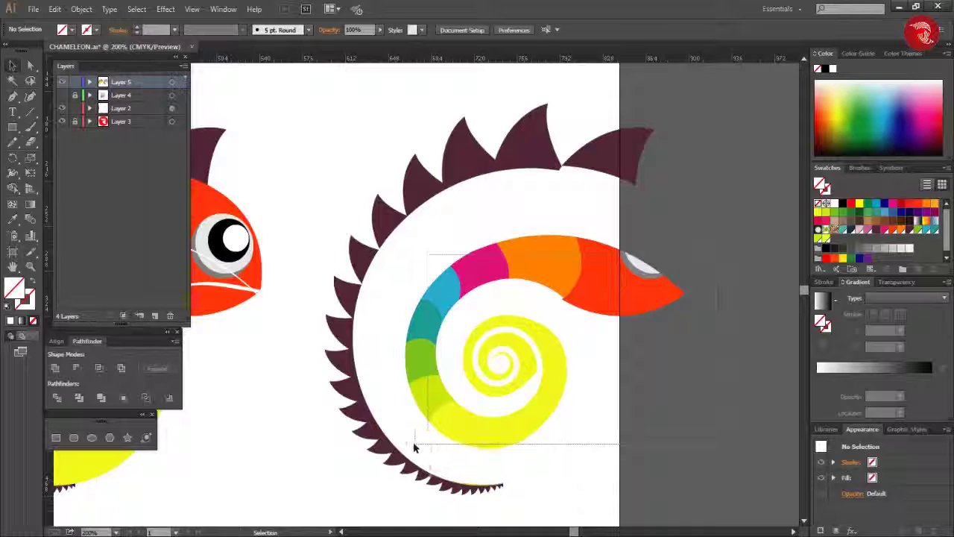
# Merge the coloured spiral segments into one red spiral shape
pyautogui.moveTo(427, 448); pyautogui.dragTo(413, 442)
pyautogui.scroll(-1, 203, 398)
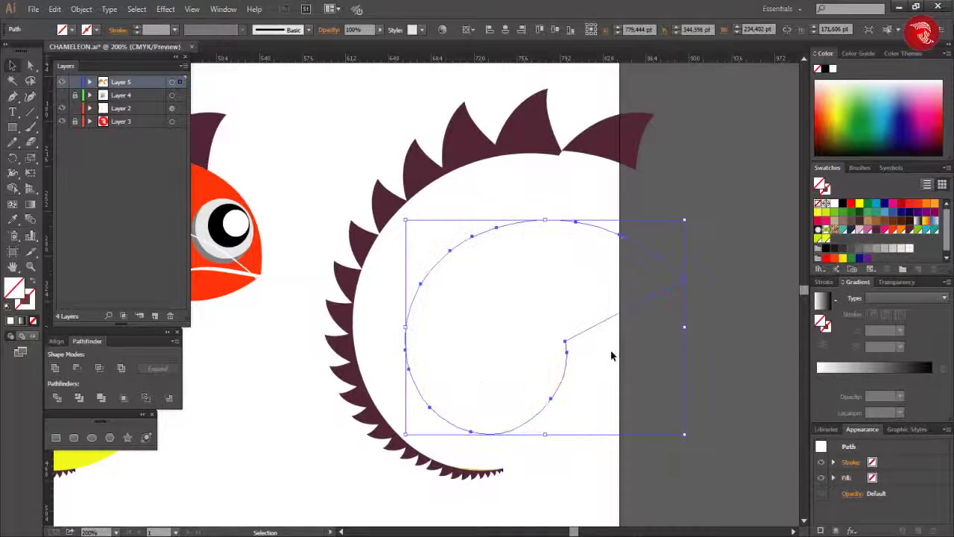
pyautogui.scroll(3, 514, 356)
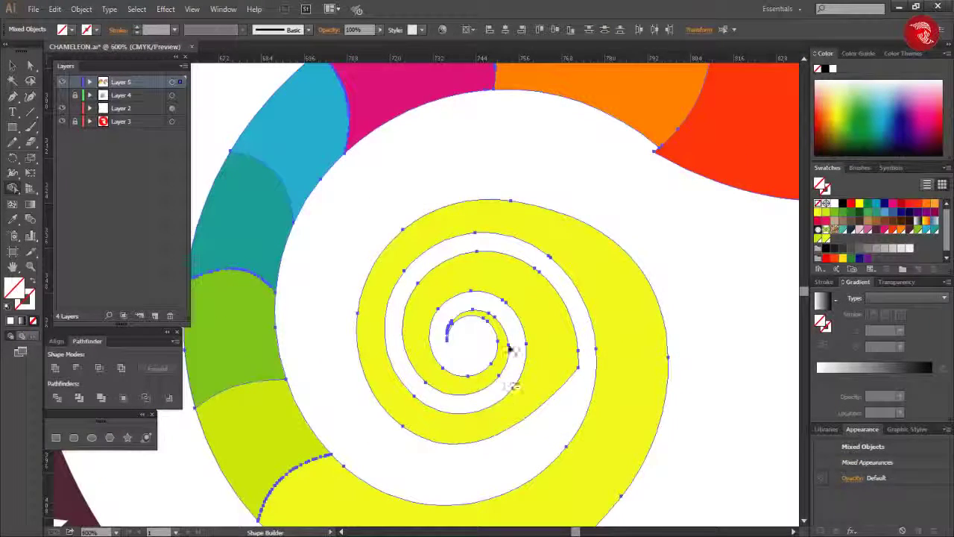
pyautogui.scroll(-1, 511, 352)
pyautogui.scroll(-2, 473, 366)
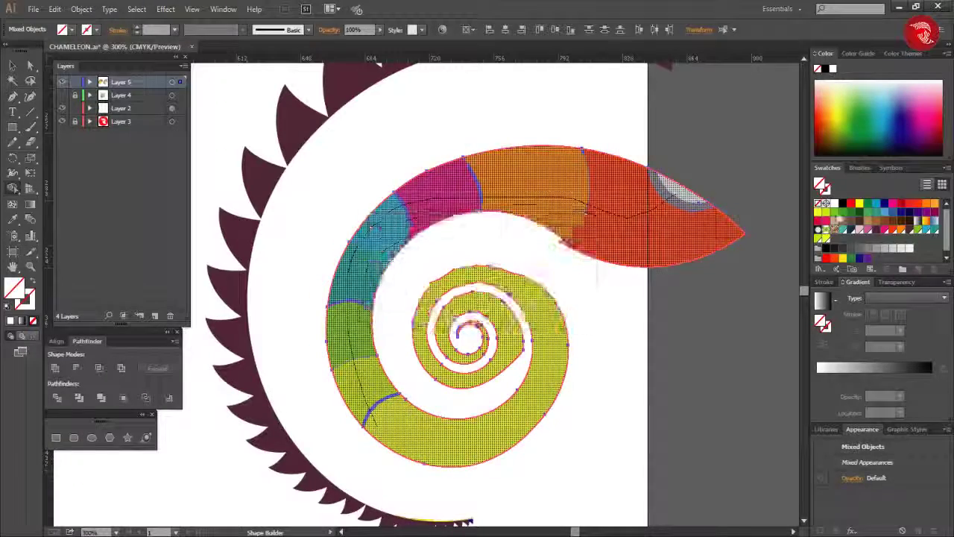
pyautogui.moveTo(377, 430); pyautogui.dragTo(694, 223)
pyautogui.press('v')
# Convert the mouth line into a filled shape with Outline Stroke
pyautogui.hotkey('ctrl', '1')
pyautogui.moveTo(343, 382); pyautogui.dragTo(498, 288)
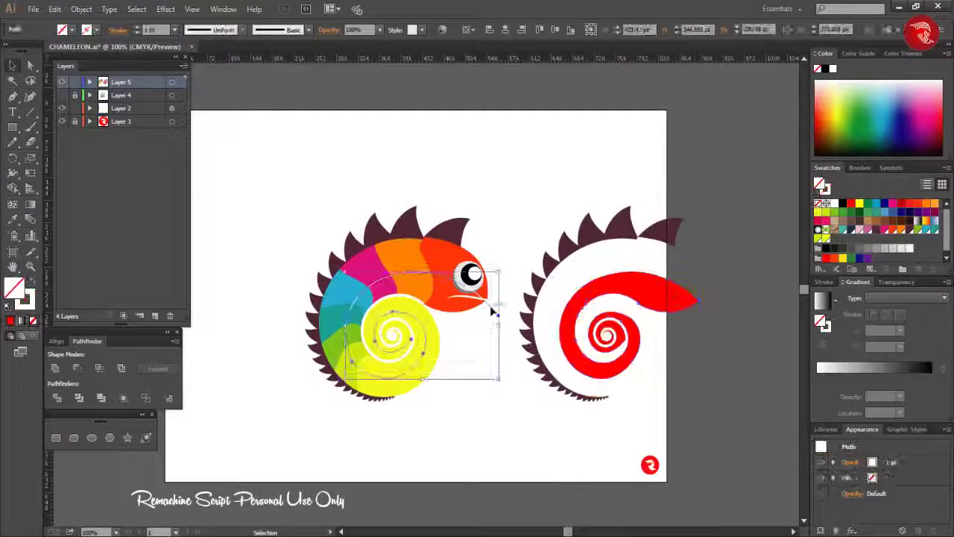
pyautogui.click(81, 9)
pyautogui.click(264, 292)
pyautogui.scroll(3, 484, 313)
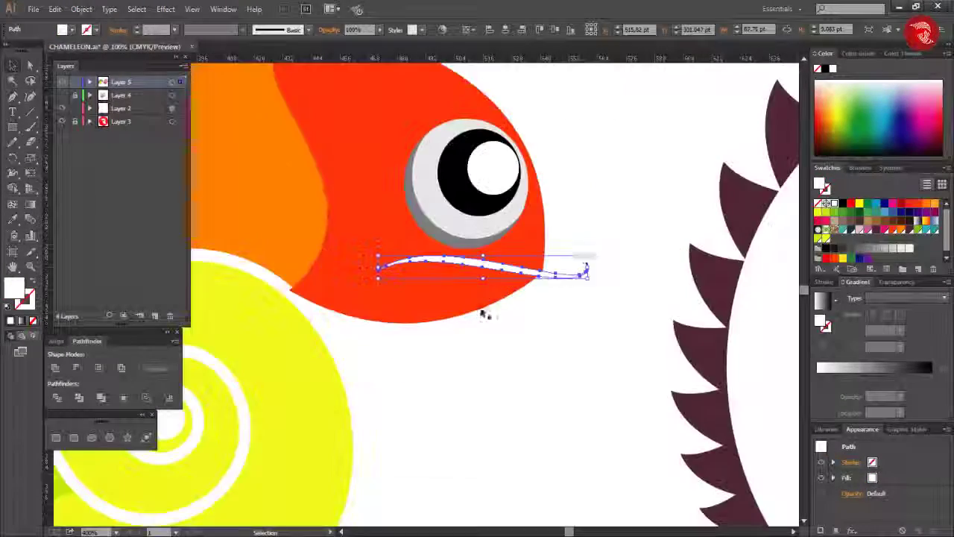
# Select the head with the mouth shape, and move the red spiral left onto the original chameleon
pyautogui.click(597, 264)
pyautogui.moveTo(597, 264); pyautogui.dragTo(522, 283)
pyautogui.hotkey('shift', 'm')
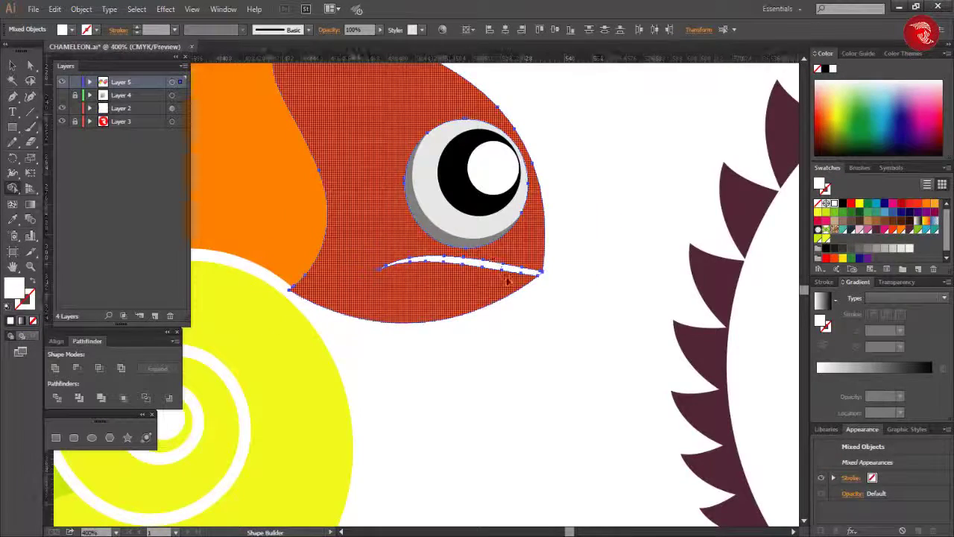
pyautogui.scroll(2, 582, 276)
pyautogui.press('v')
pyautogui.scroll(-5, 757, 405)
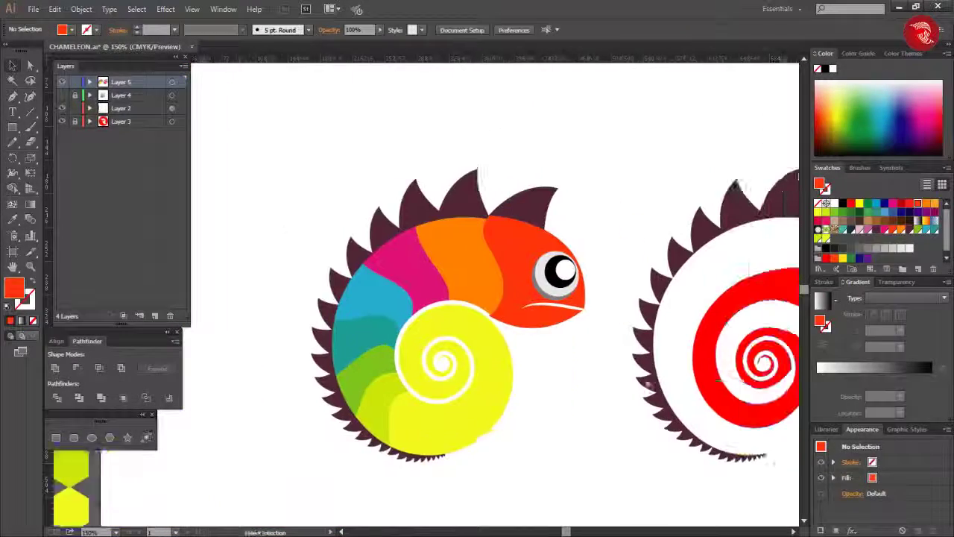
pyautogui.moveTo(732, 328); pyautogui.dragTo(326, 323)
# Fill the copied spiral shape green
pyautogui.scroll(4, 518, 308)
pyautogui.scroll(1, 613, 357)
pyautogui.scroll(-2, 611, 356)
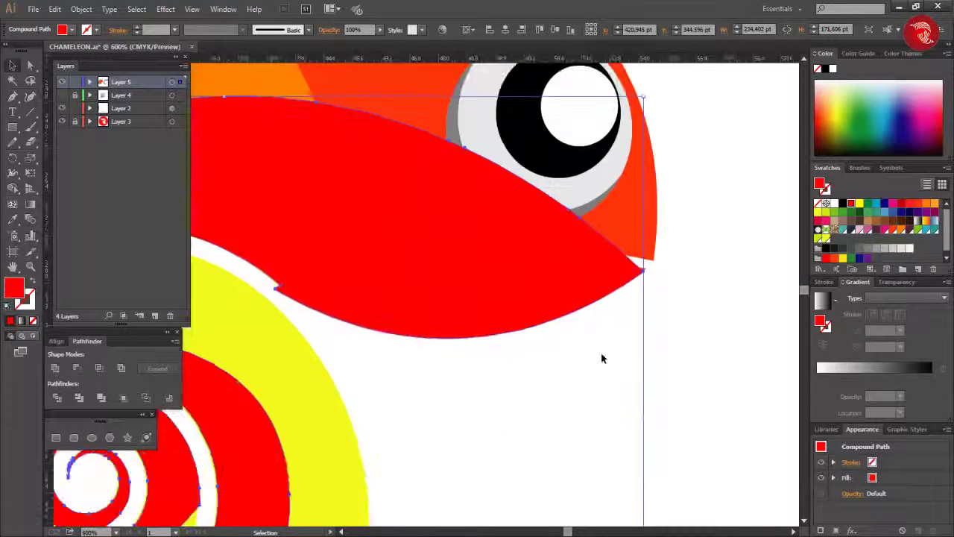
pyautogui.scroll(-2, 603, 356)
pyautogui.scroll(1, 574, 283)
pyautogui.click(868, 212)
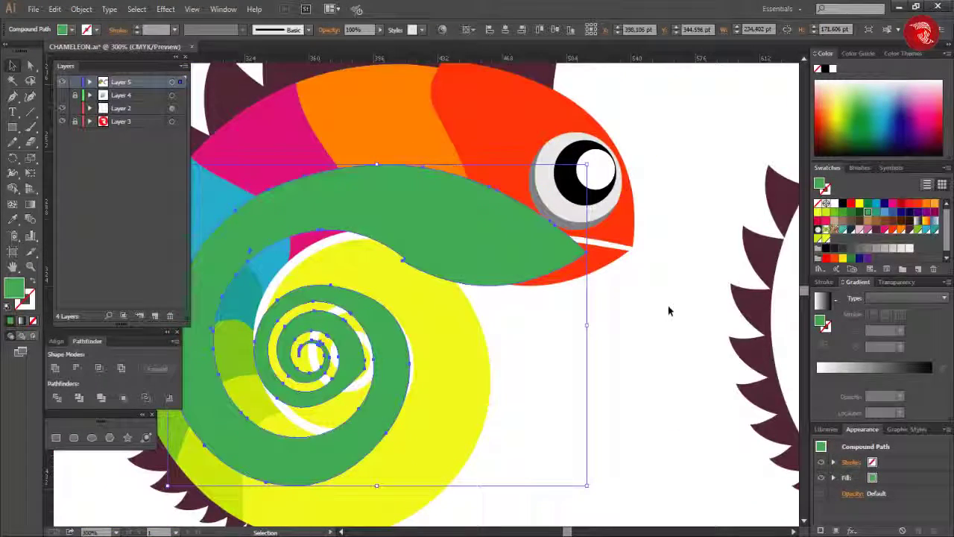
pyautogui.scroll(2, 459, 209)
pyautogui.scroll(-1, 499, 309)
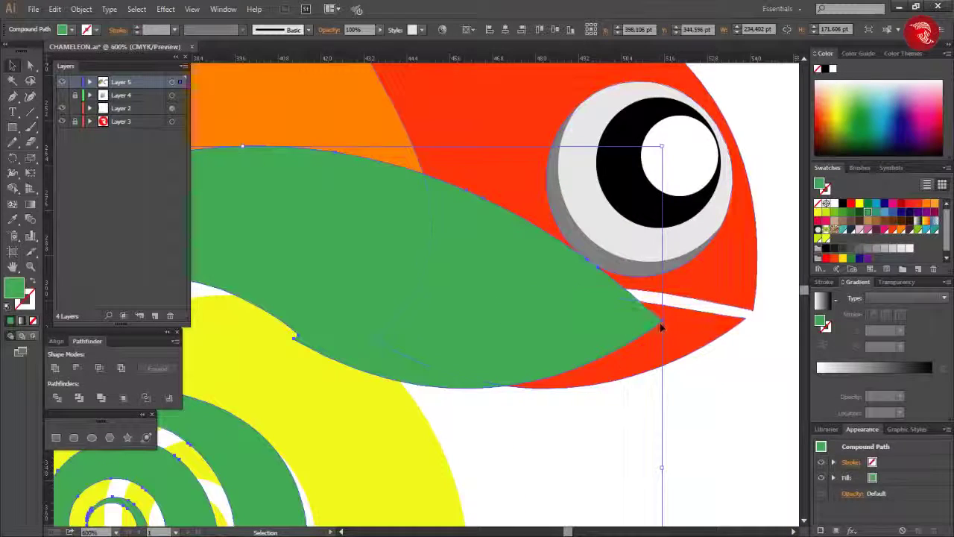
# Give the spiral a radial gradient with both stops set to white
pyautogui.click(662, 323)
pyautogui.moveTo(662, 323); pyautogui.dragTo(747, 322)
pyautogui.scroll(3, 383, 340)
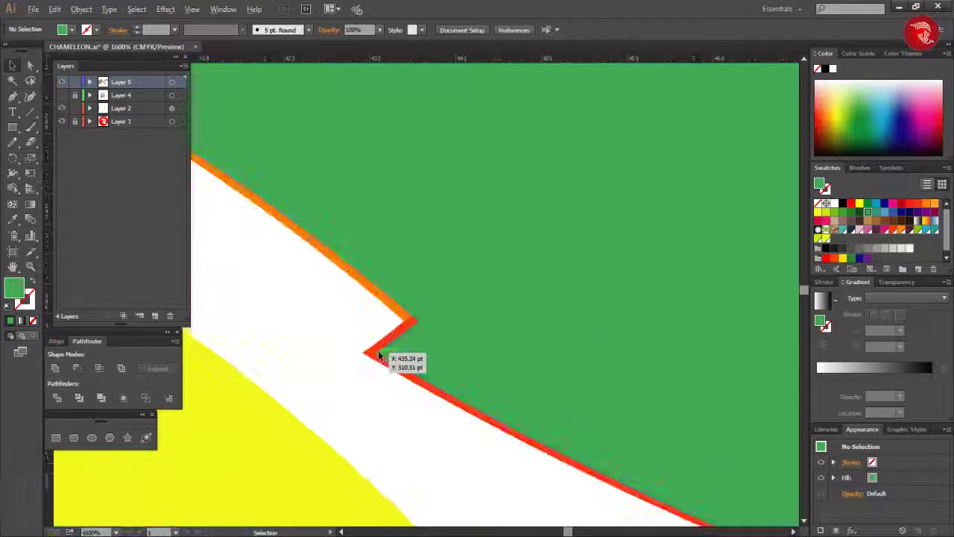
pyautogui.moveTo(365, 356); pyautogui.dragTo(366, 357)
pyautogui.scroll(-10, 500, 411)
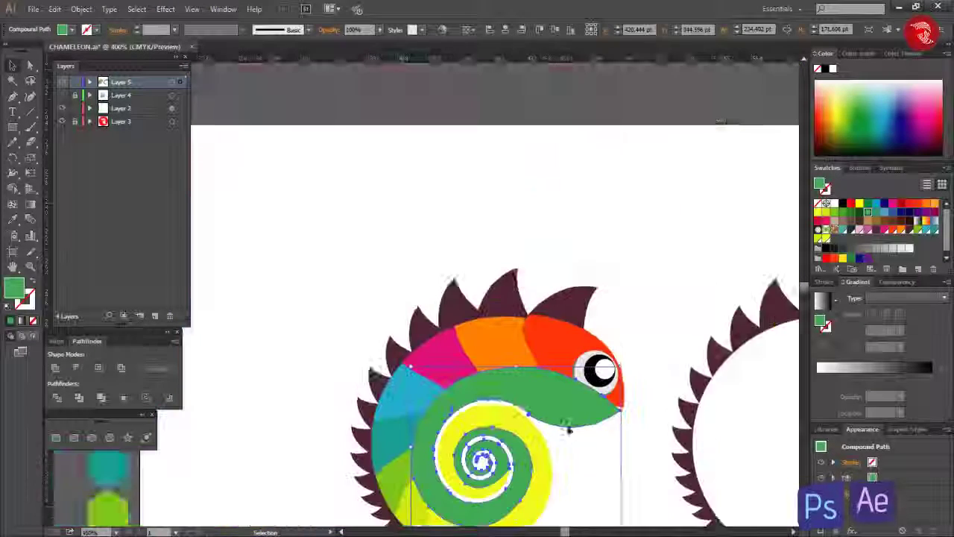
pyautogui.click(822, 300)
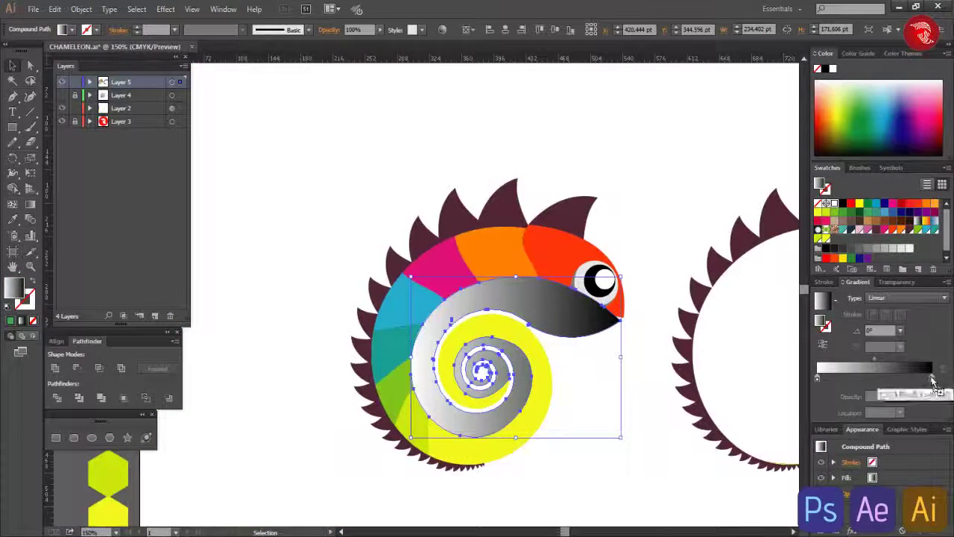
pyautogui.moveTo(933, 380); pyautogui.dragTo(932, 379)
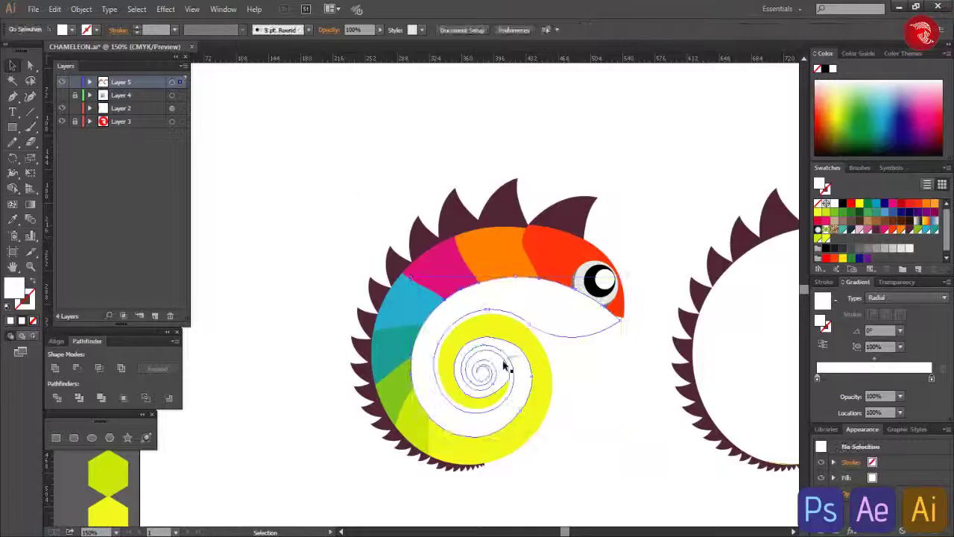
# Move the white spiral above the artboard, clear of the chameleon
pyautogui.scroll(4, 507, 369)
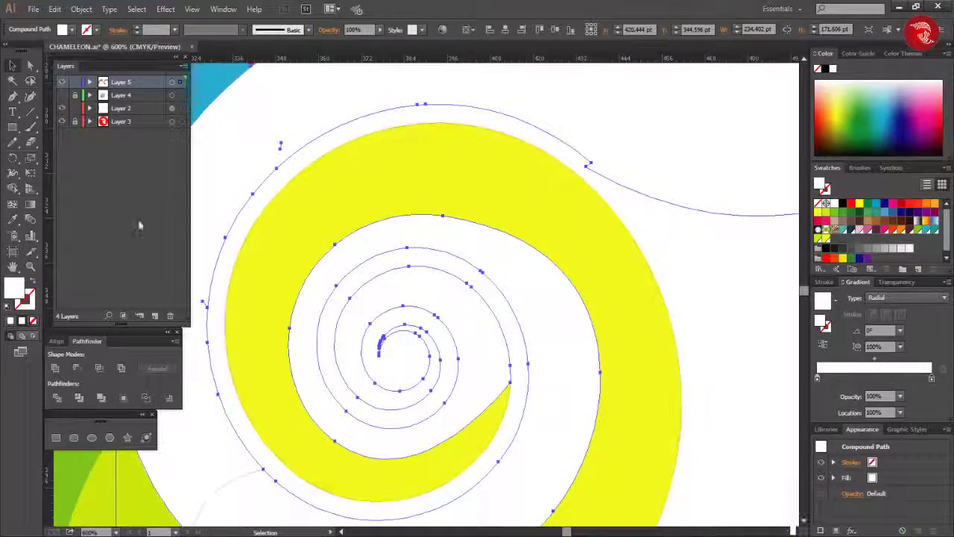
pyautogui.click(13, 190)
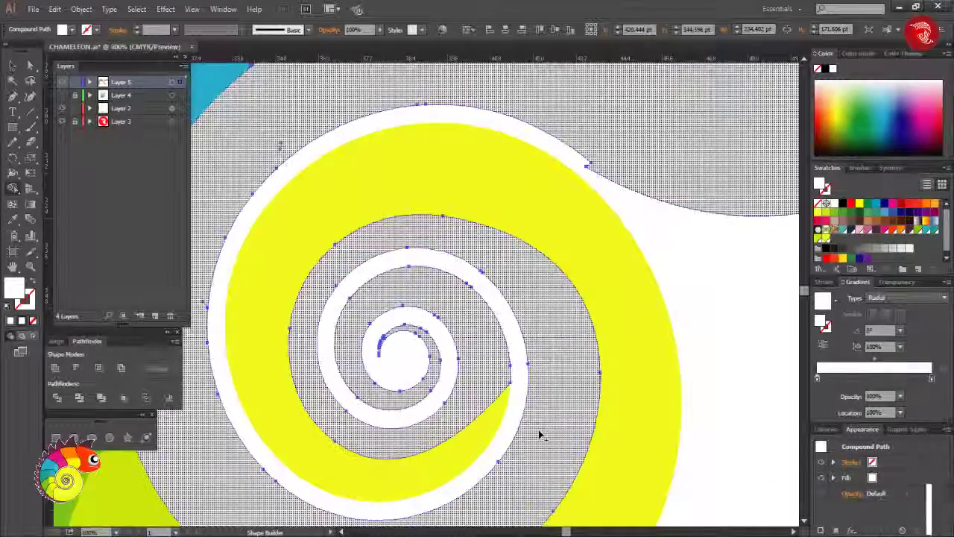
pyautogui.scroll(-3, 436, 431)
pyautogui.press('v')
pyautogui.scroll(-2, 448, 358)
pyautogui.moveTo(465, 362); pyautogui.dragTo(579, 128)
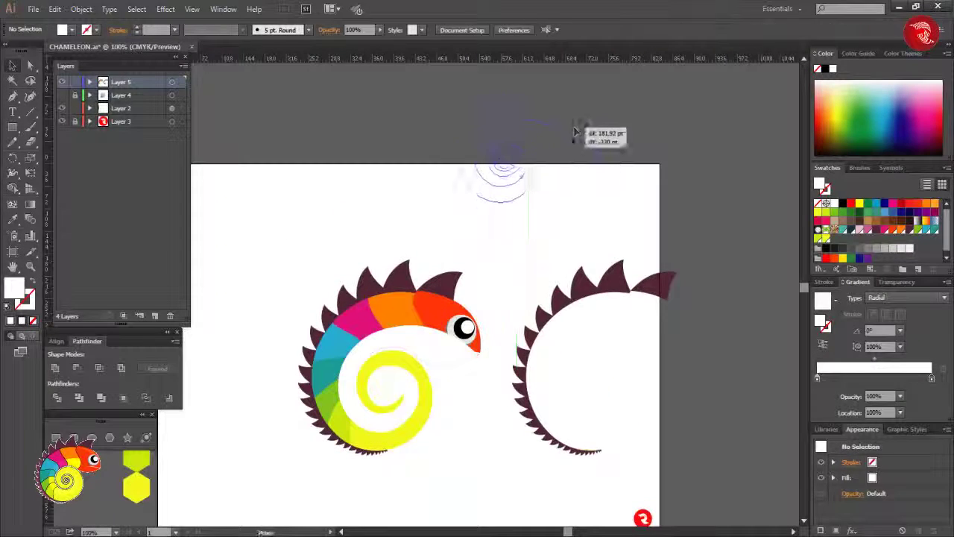
pyautogui.moveTo(423, 149); pyautogui.dragTo(343, 122)
# Lay the white spiral over the chameleon's spiral body
pyautogui.click(596, 242)
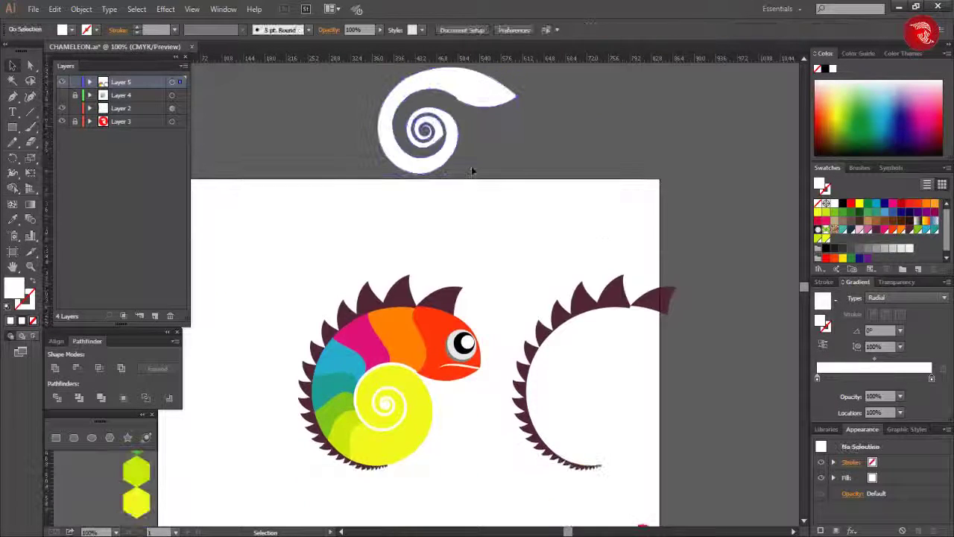
pyautogui.moveTo(471, 166)
pyautogui.mouseDown()
pyautogui.moveTo(451, 385)
pyautogui.moveTo(454, 377)
pyautogui.mouseUp()
pyautogui.scroll(5, 455, 377)
pyautogui.moveTo(575, 211)
pyautogui.mouseDown()
pyautogui.moveTo(580, 222)
pyautogui.moveTo(450, 261)
pyautogui.mouseUp()
pyautogui.scroll(5, 581, 222)
pyautogui.scroll(-6, 647, 336)
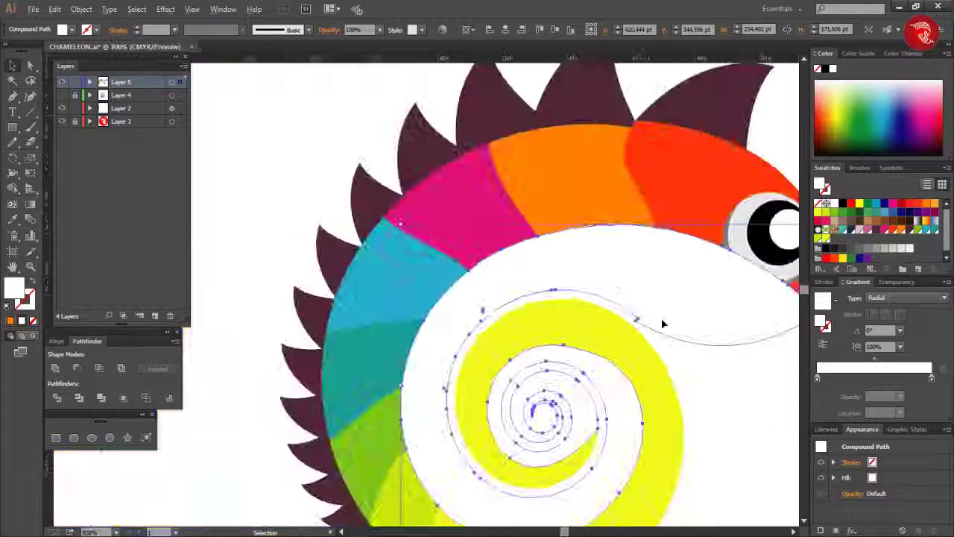
# Set the white spiral's blend mode to Overlay
pyautogui.click(329, 30)
pyautogui.click(232, 50)
pyautogui.click(231, 169)
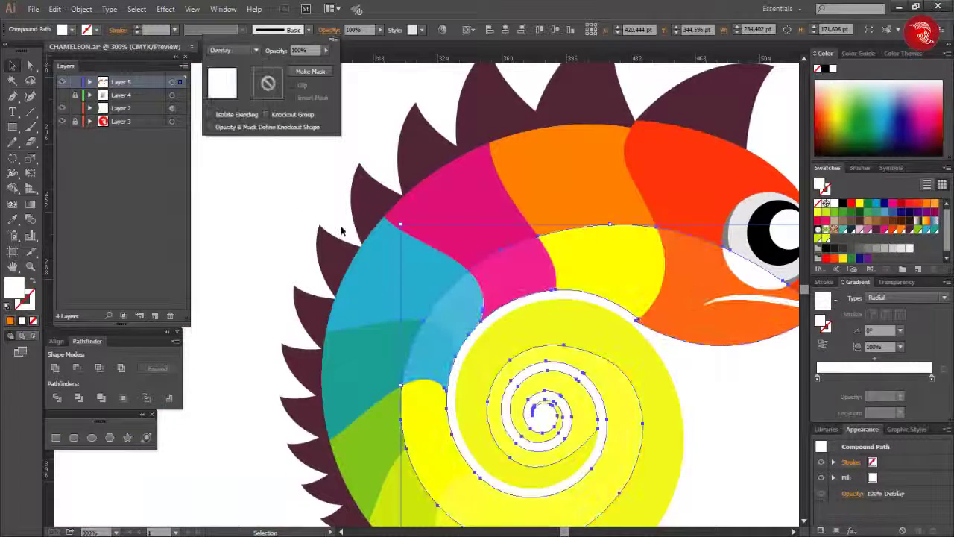
pyautogui.scroll(-1, 342, 94)
pyautogui.click(232, 50)
pyautogui.click(231, 92)
pyautogui.click(233, 50)
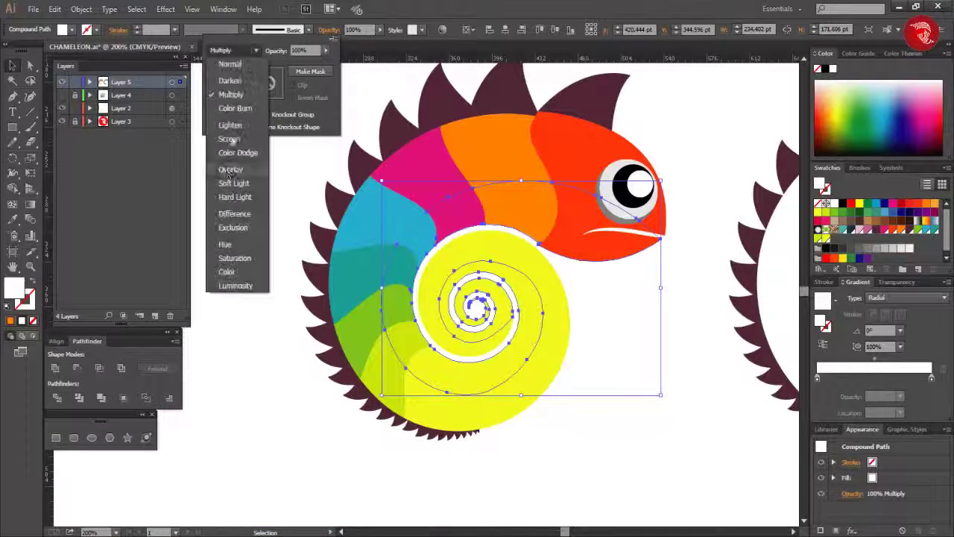
pyautogui.click(231, 169)
pyautogui.click(673, 252)
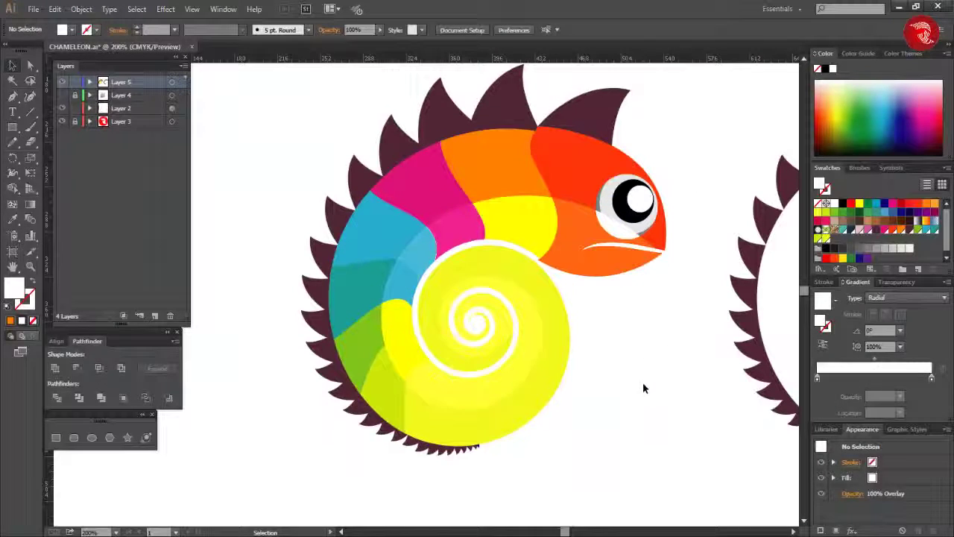
# Select the spiral, mouth and head shapes together with Shape Builder
pyautogui.scroll(1, 643, 381)
pyautogui.moveTo(643, 382); pyautogui.dragTo(540, 260)
pyautogui.hotkey('shift', 'm')
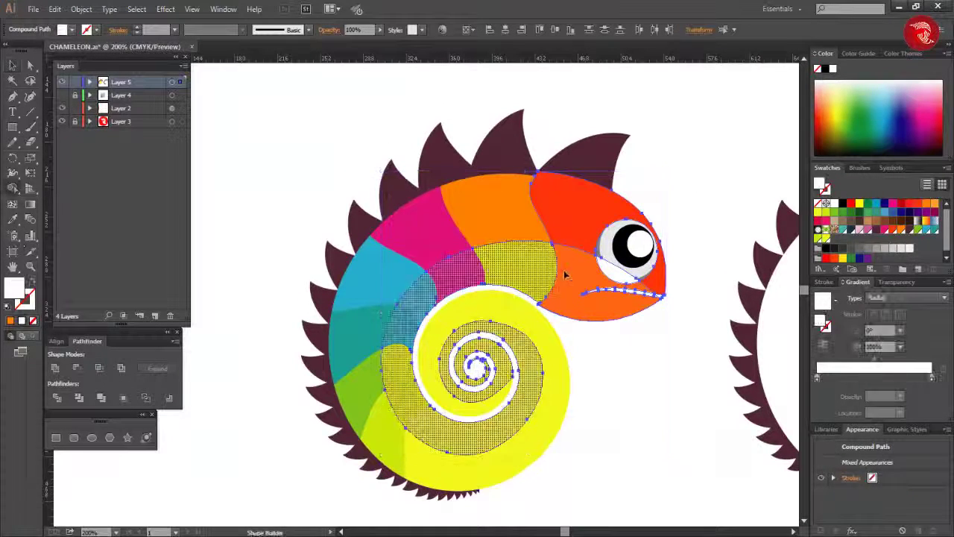
pyautogui.click(11, 66)
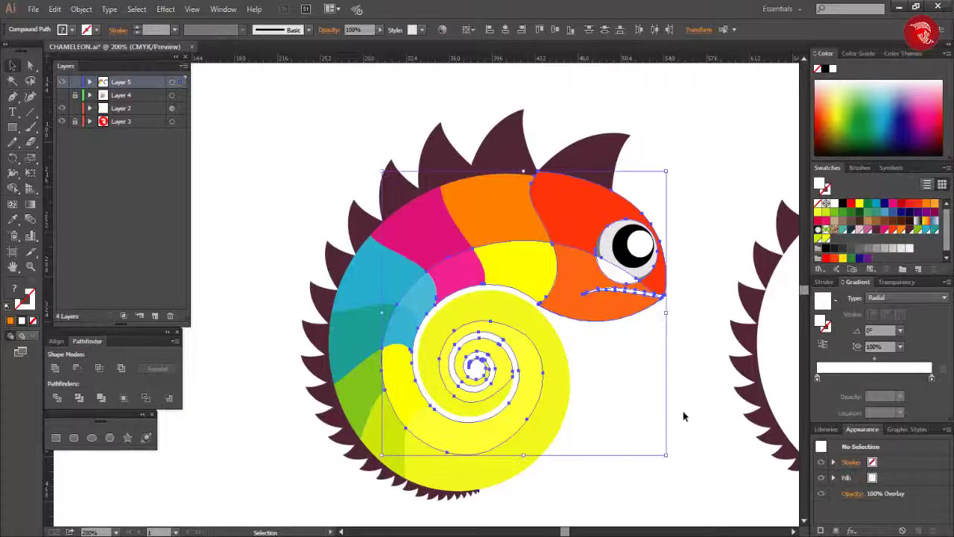
pyautogui.click(660, 350)
pyautogui.moveTo(532, 278); pyautogui.dragTo(531, 279)
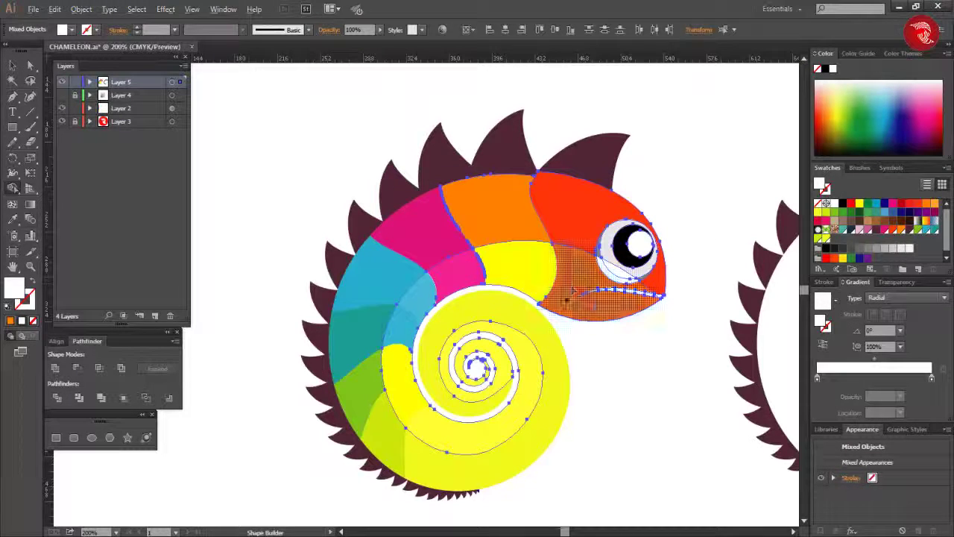
pyautogui.click(649, 422)
# Change the head's stacking order with Arrange
pyautogui.hotkey('ctrl', '+')
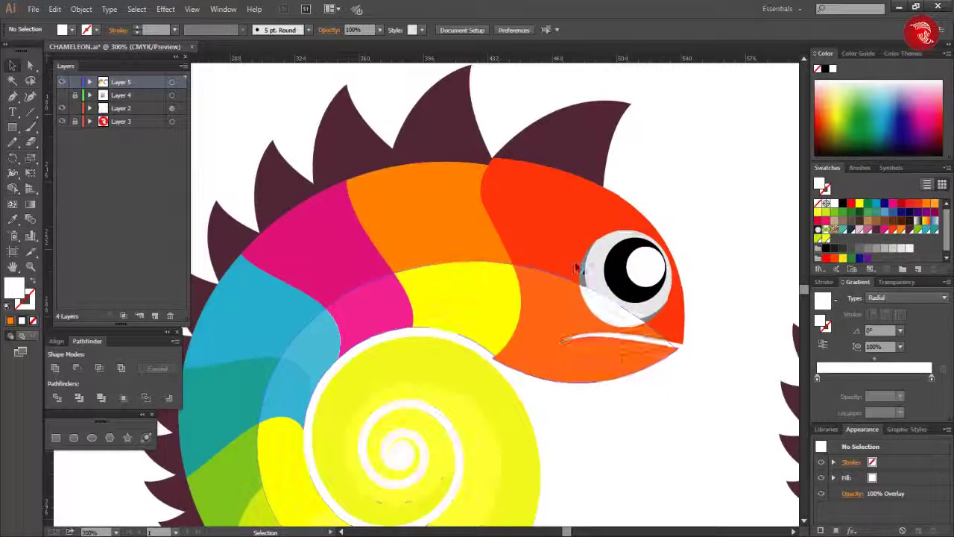
pyautogui.scroll(-1, 707, 188)
pyautogui.click(556, 223)
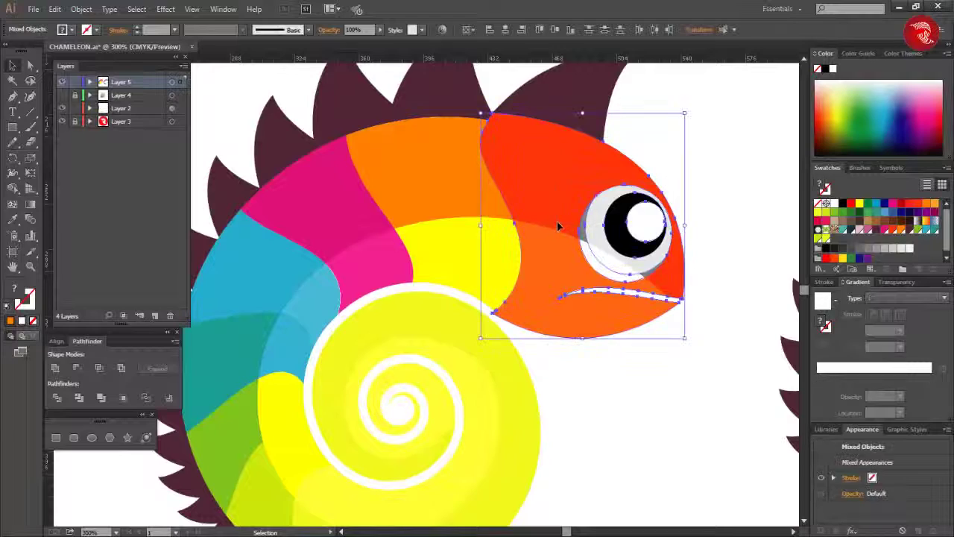
pyautogui.rightClick(582, 188)
pyautogui.click(735, 296)
pyautogui.click(655, 377)
pyautogui.scroll(-2, 656, 377)
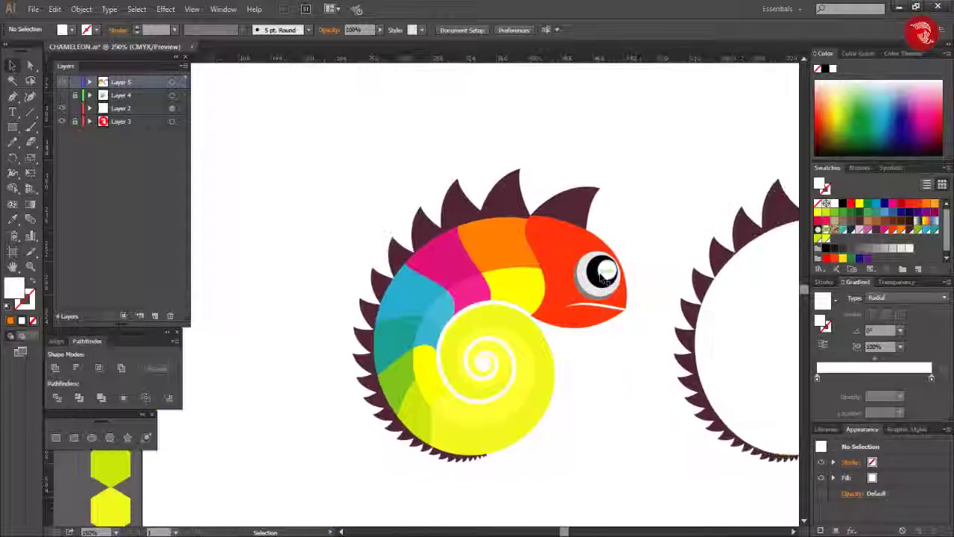
pyautogui.hotkey('ctrl', '+')
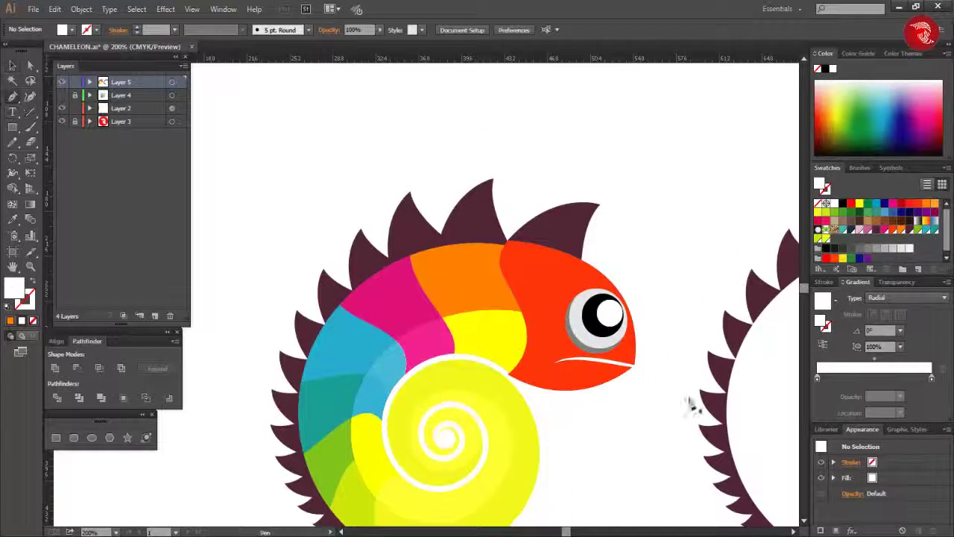
# Reshape the white curve to expose the eye and make it a white stroke
pyautogui.scroll(2, 630, 367)
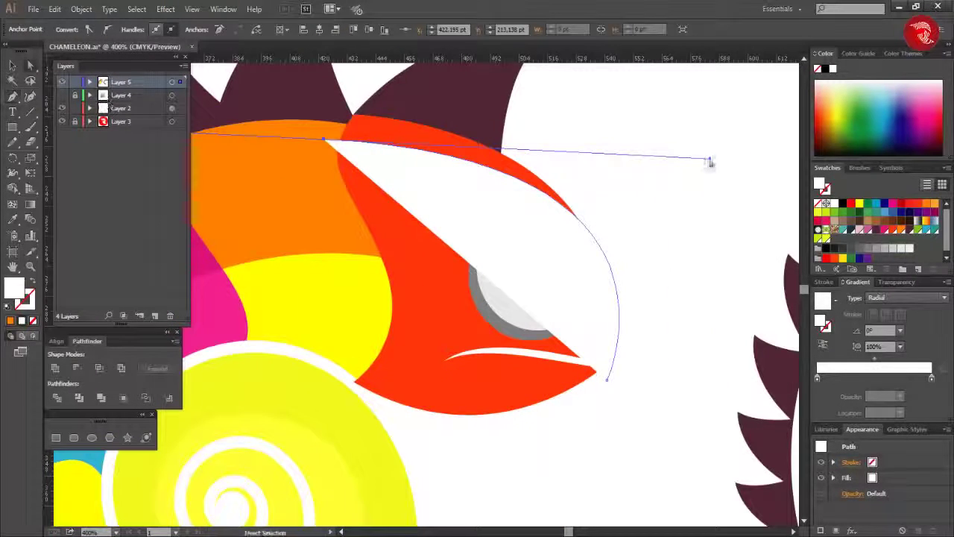
pyautogui.moveTo(710, 162); pyautogui.dragTo(592, 139)
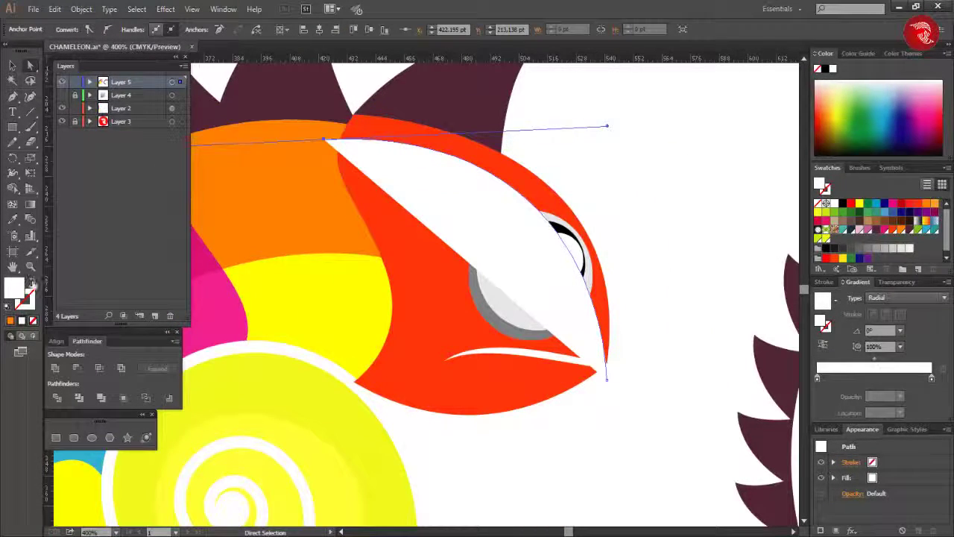
pyautogui.hotkey('shift', 'x')
pyautogui.press('v')
# Reposition the arc's end anchors along the head and bend it over the eye
pyautogui.click(216, 30)
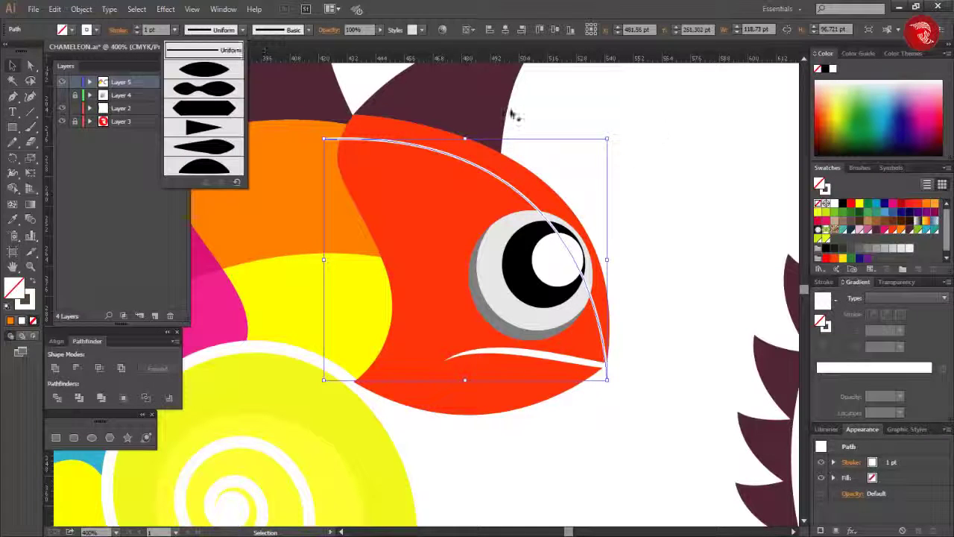
pyautogui.press('a')
pyautogui.moveTo(323, 138); pyautogui.dragTo(365, 128)
pyautogui.moveTo(608, 379)
pyautogui.mouseDown()
pyautogui.moveTo(649, 369)
pyautogui.moveTo(601, 346)
pyautogui.mouseUp()
pyautogui.click(649, 377)
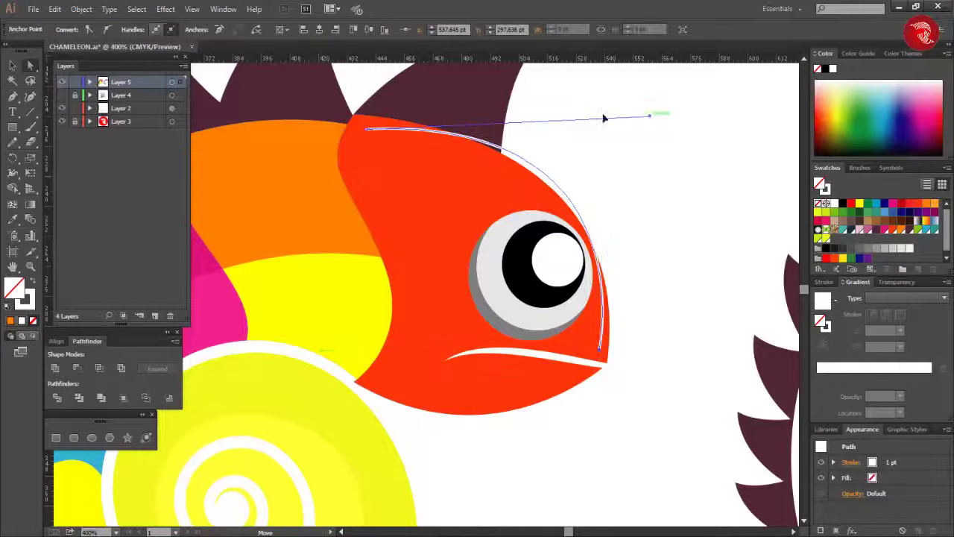
pyautogui.moveTo(580, 144); pyautogui.dragTo(592, 153)
pyautogui.press('v')
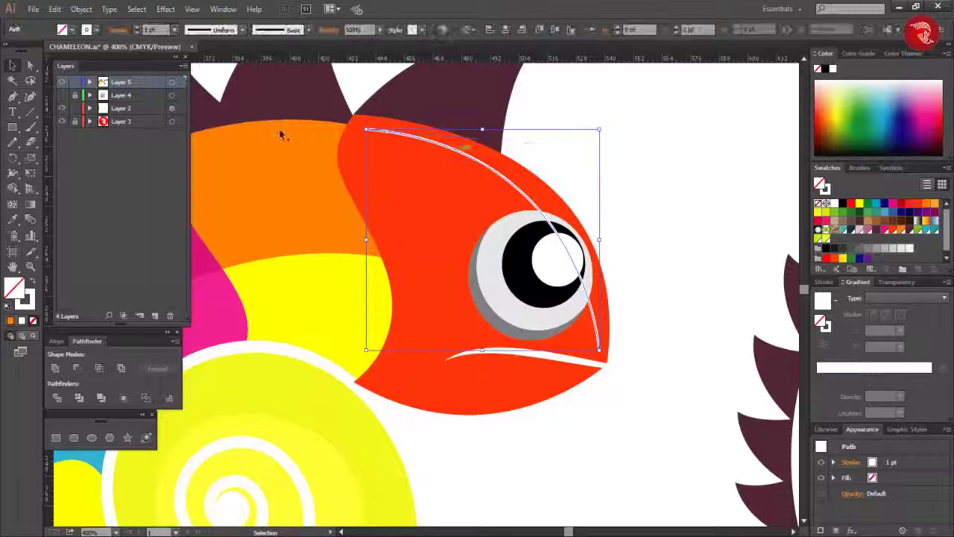
# Give the arc a 10 pt tapered width profile and outline the stroke
pyautogui.click(153, 29)
pyautogui.write('10')
pyautogui.press('Return')
pyautogui.click(223, 29)
pyautogui.click(170, 55)
pyautogui.click(136, 33)
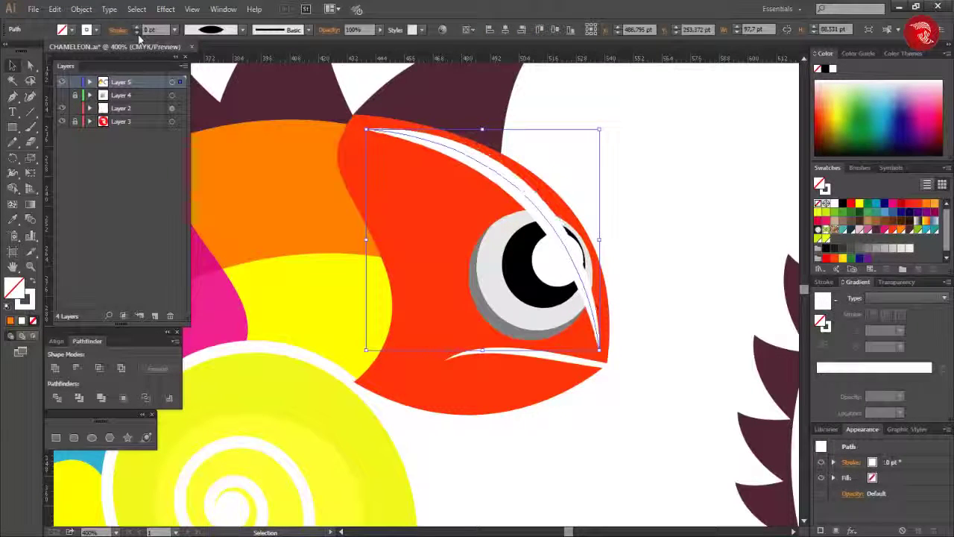
pyautogui.click(81, 8)
pyautogui.click(290, 291)
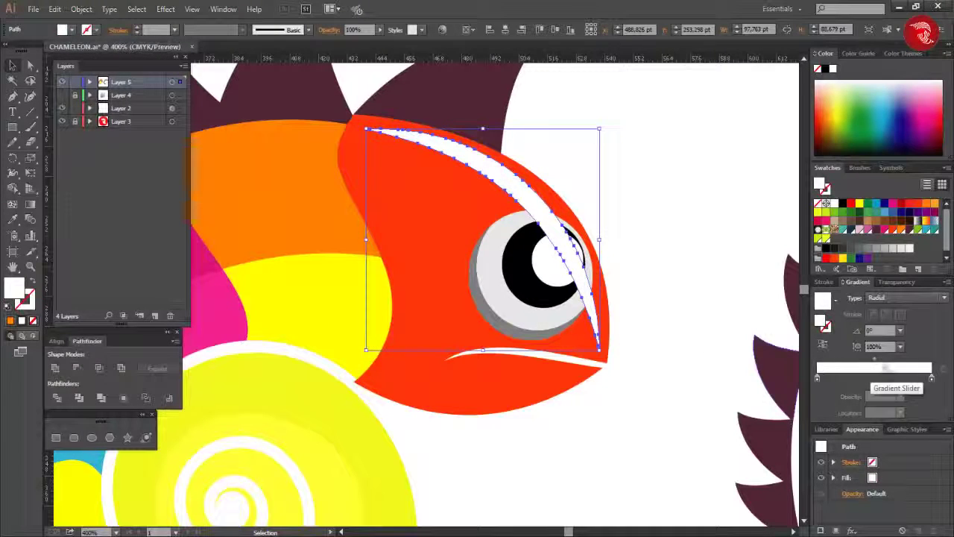
# Fade the highlight's left gradient stop to 0% opacity
pyautogui.click(817, 378)
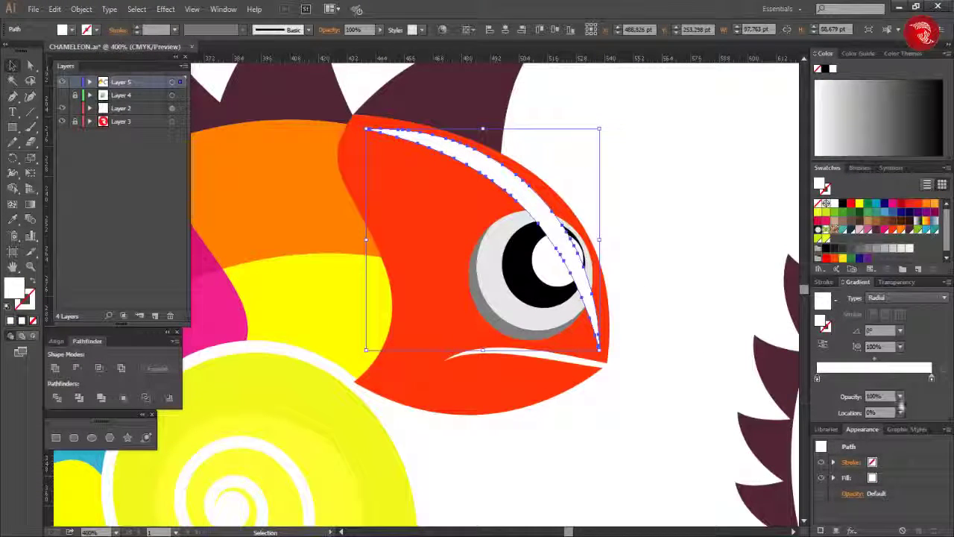
pyautogui.moveTo(901, 409); pyautogui.dragTo(858, 409)
pyautogui.click(671, 298)
pyautogui.click(299, 313)
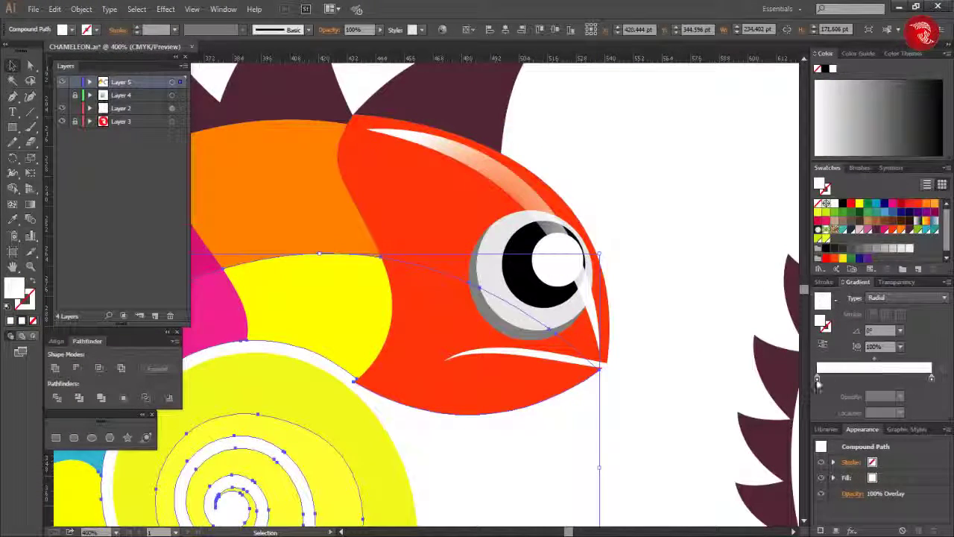
pyautogui.click(686, 340)
# Select all the eye parts together
pyautogui.hotkey('ctrl', '-')
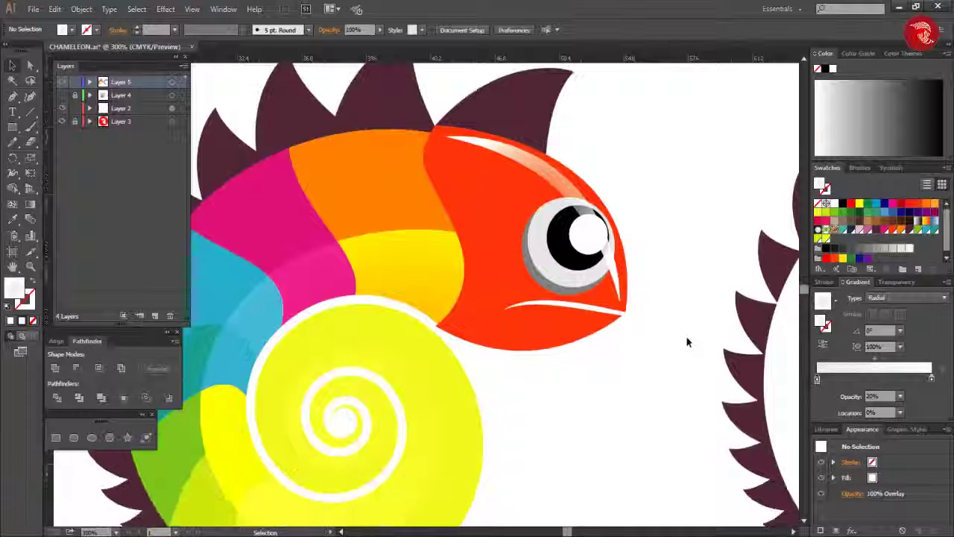
pyautogui.scroll(2, 688, 343)
pyautogui.scroll(1, 667, 273)
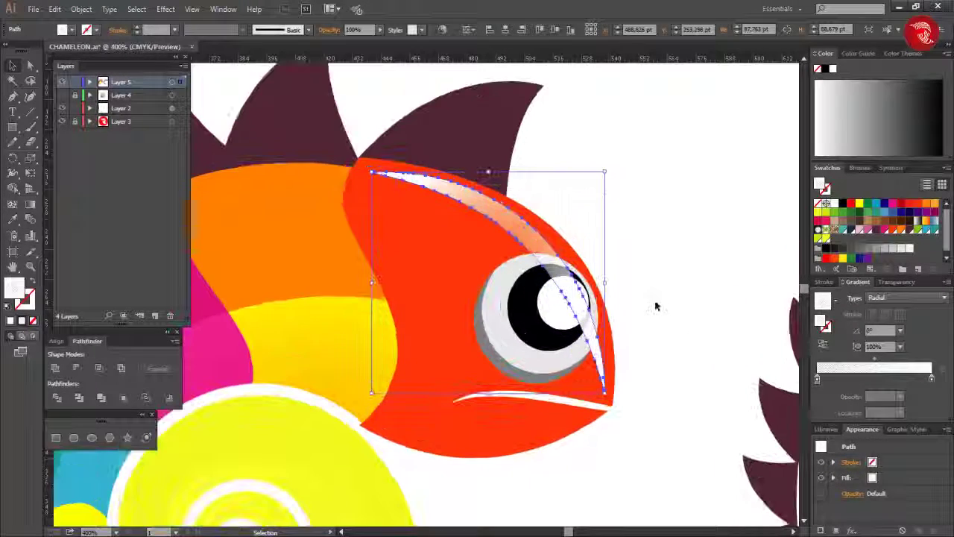
pyautogui.click(516, 378)
pyautogui.scroll(1, 516, 378)
pyautogui.click(576, 275)
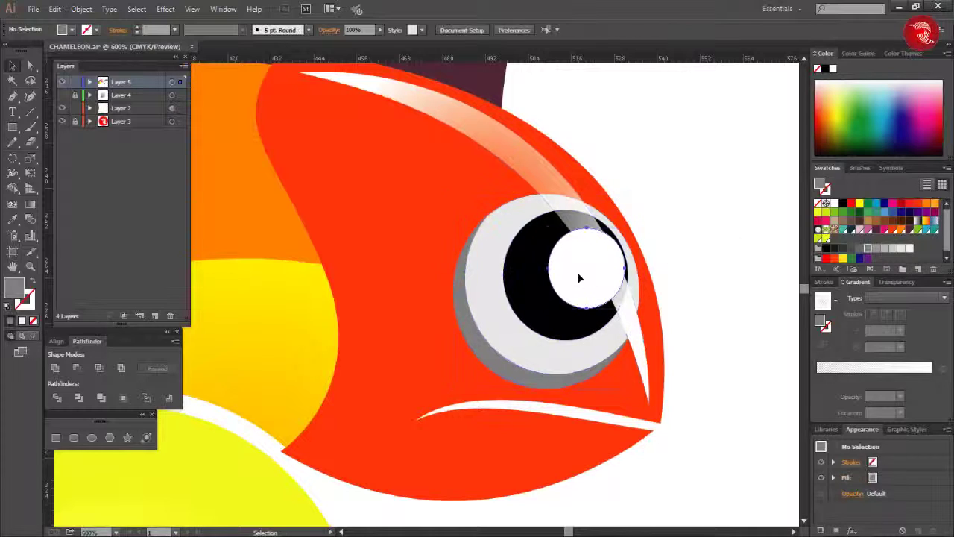
pyautogui.moveTo(629, 181); pyautogui.dragTo(529, 383)
pyautogui.rightClick(563, 335)
pyautogui.press('Escape')
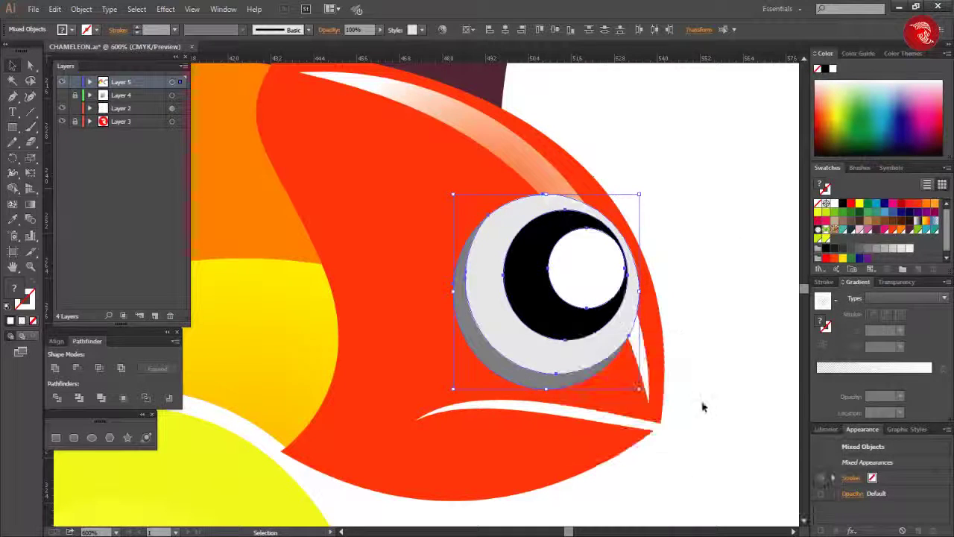
# Make the head highlight a diagonal linear gradient at about 131°
pyautogui.click(699, 368)
pyautogui.scroll(-1, 700, 369)
pyautogui.press('g')
pyautogui.click(542, 267)
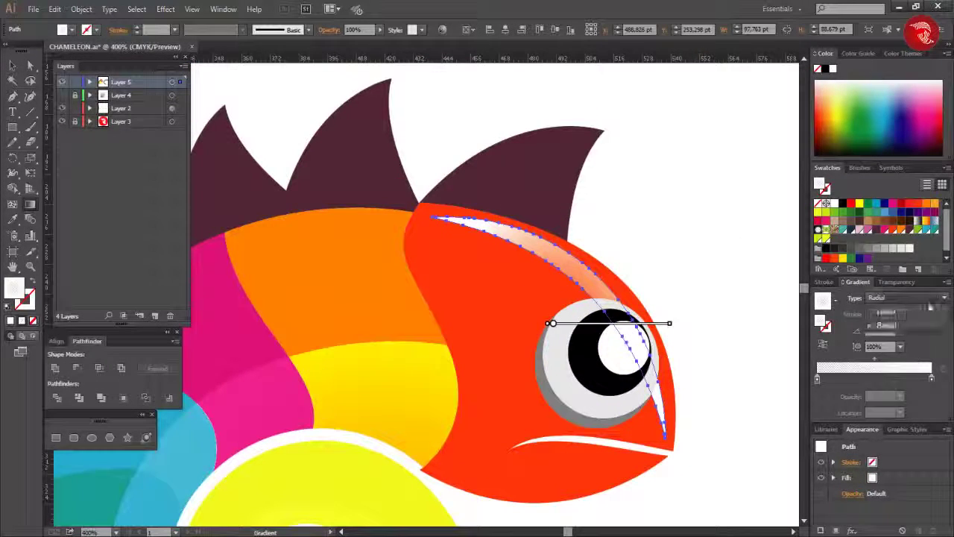
pyautogui.moveTo(447, 190); pyautogui.dragTo(685, 409)
pyautogui.moveTo(448, 190); pyautogui.dragTo(661, 366)
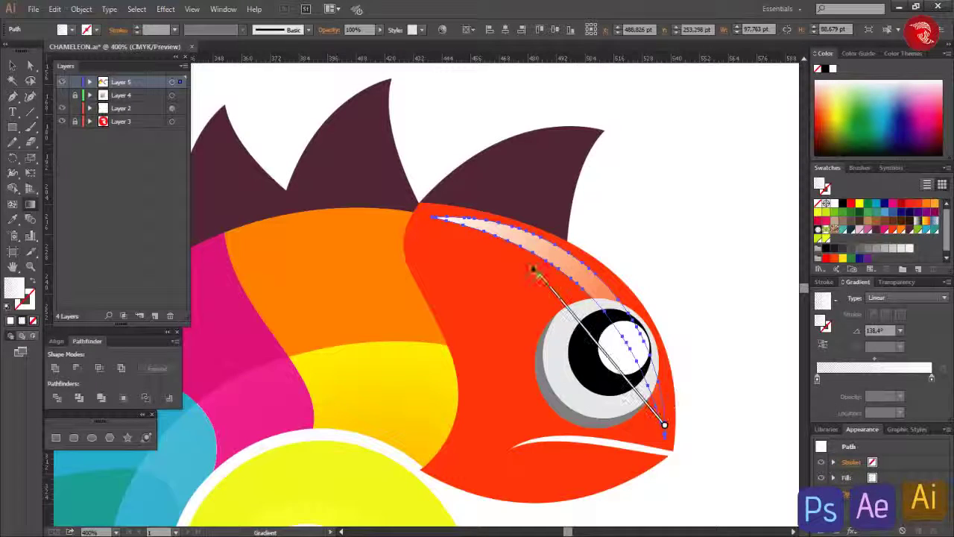
pyautogui.press('v')
# Set a blend mode for the head highlight in Transparency
pyautogui.click(329, 30)
pyautogui.click(216, 43)
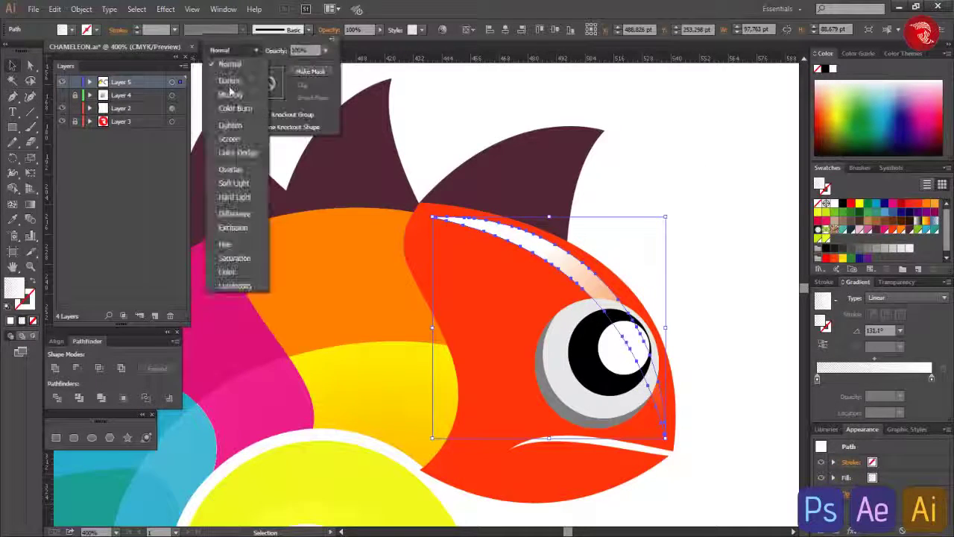
pyautogui.click(234, 167)
pyautogui.click(550, 110)
# Fill the spiky crest copy with white and place it over the chameleon's back
pyautogui.hotkey('ctrl', '-')
pyautogui.hotkey('ctrl', '-')
pyautogui.hotkey('ctrl', '-')
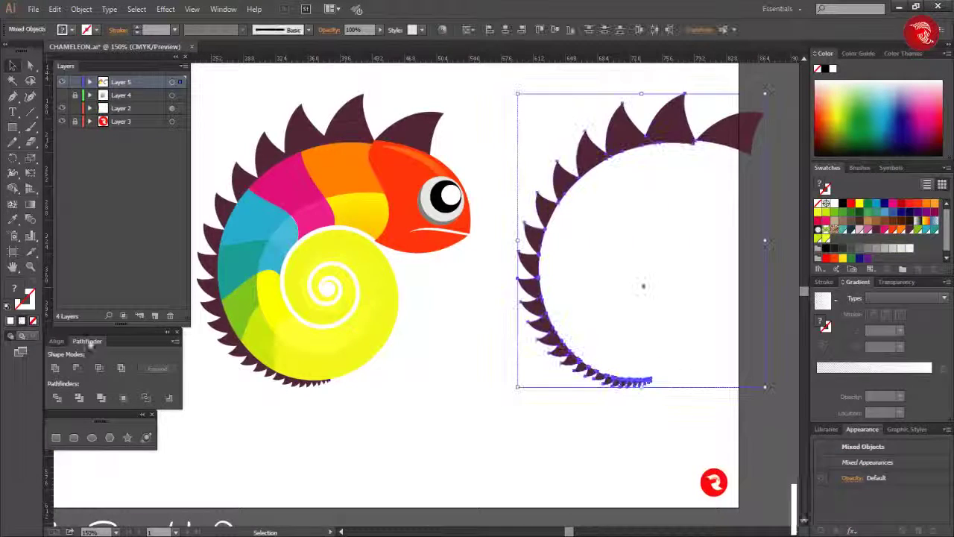
pyautogui.click(624, 234)
pyautogui.hscroll(-1, 624, 233)
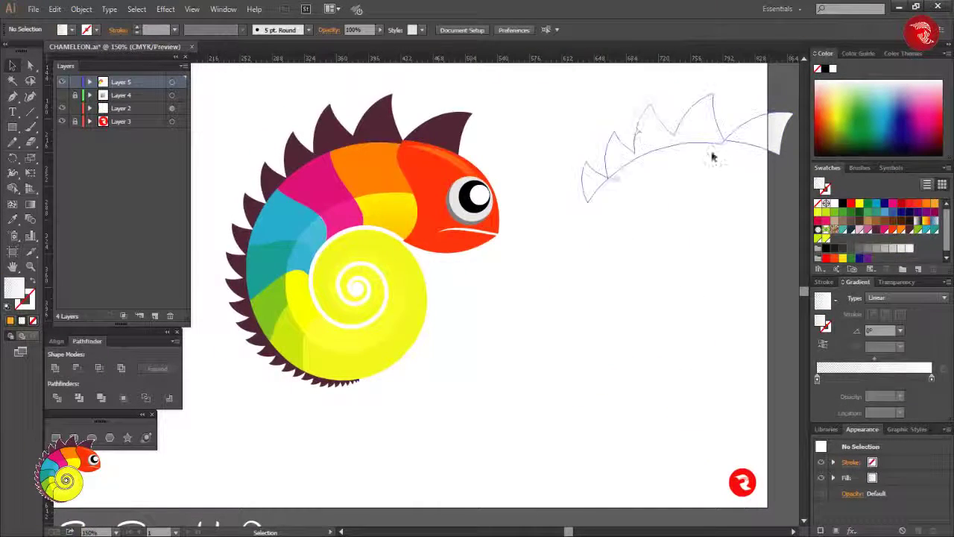
pyautogui.moveTo(745, 142); pyautogui.dragTo(446, 139)
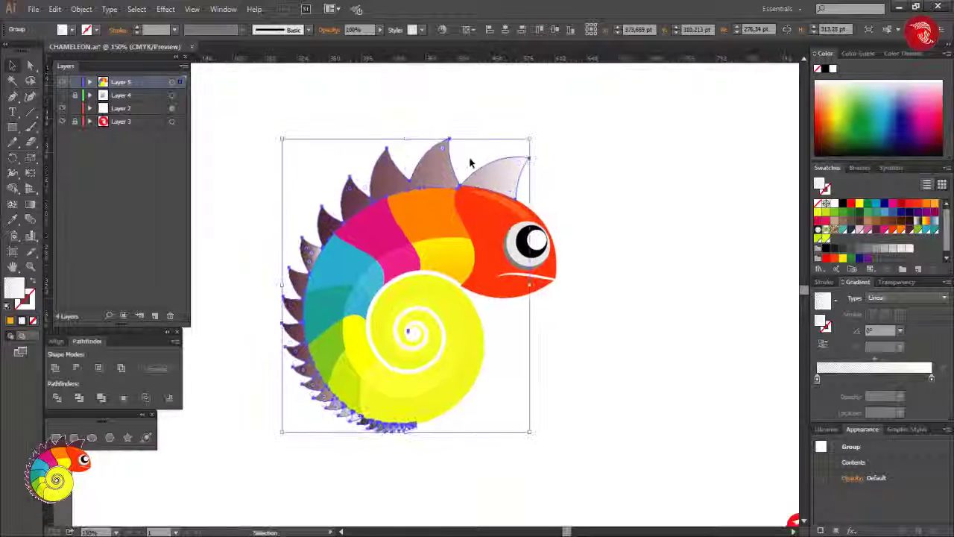
# Select the crest overlay group and adjust its gradient direction
pyautogui.scroll(3, 446, 140)
pyautogui.scroll(3, 656, 150)
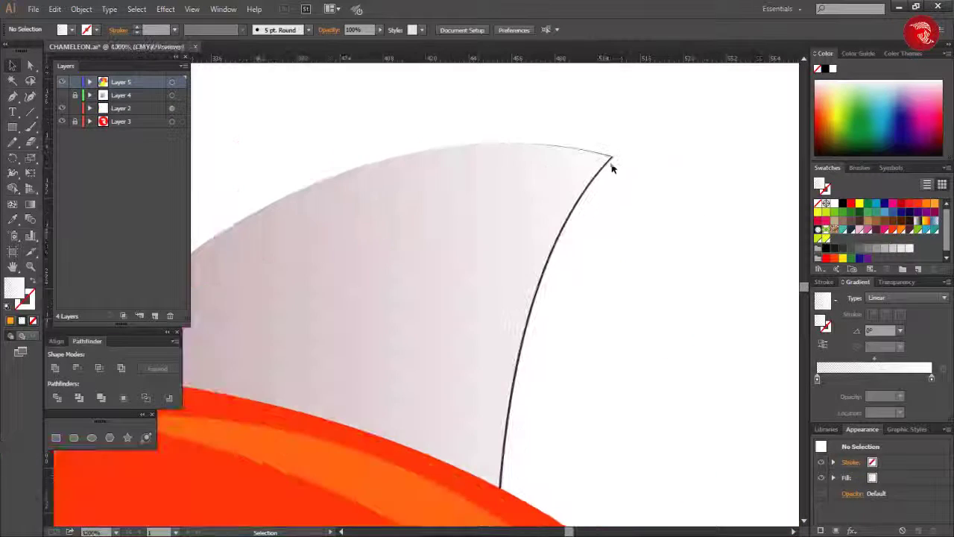
pyautogui.hotkey('ctrl', '0')
pyautogui.click(669, 183)
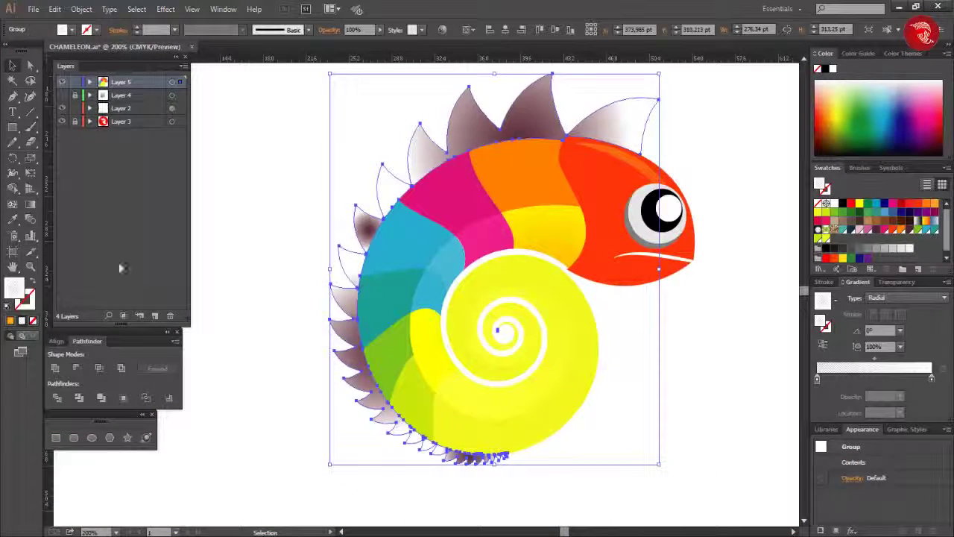
pyautogui.moveTo(497, 329); pyautogui.dragTo(418, 226)
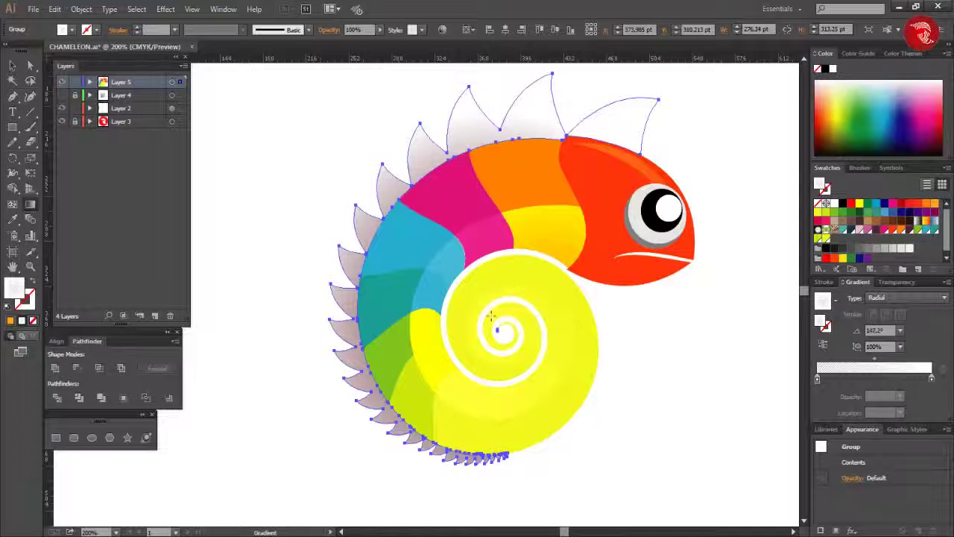
# Blend the crest overlay in Overlay mode at 30% opacity
pyautogui.click(229, 81)
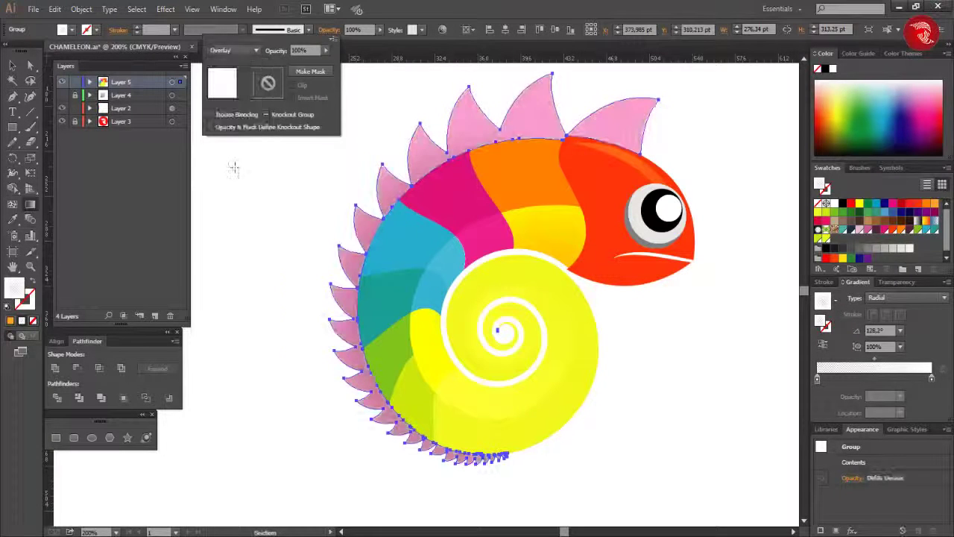
pyautogui.click(232, 50)
pyautogui.click(231, 95)
pyautogui.click(231, 50)
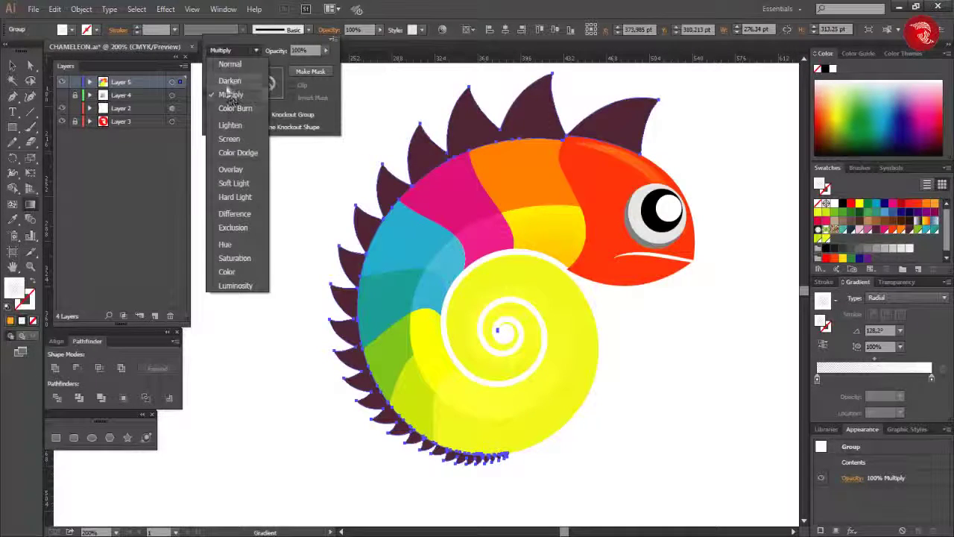
pyautogui.click(233, 182)
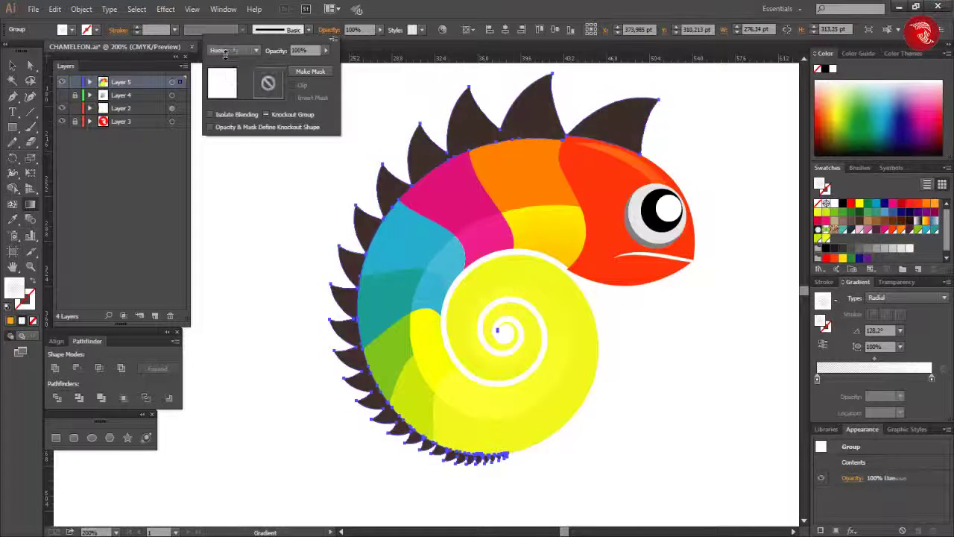
pyautogui.click(231, 50)
pyautogui.click(234, 169)
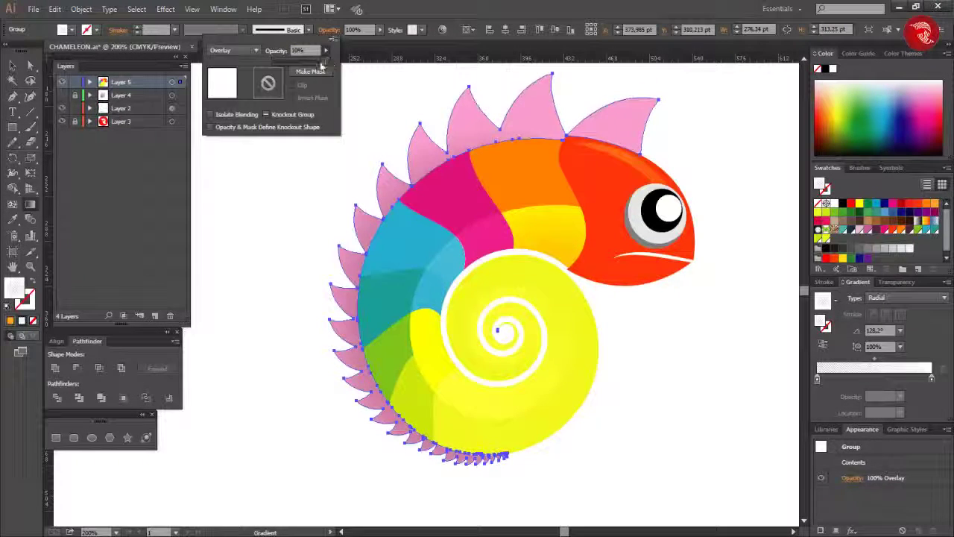
pyautogui.moveTo(322, 66); pyautogui.dragTo(291, 63)
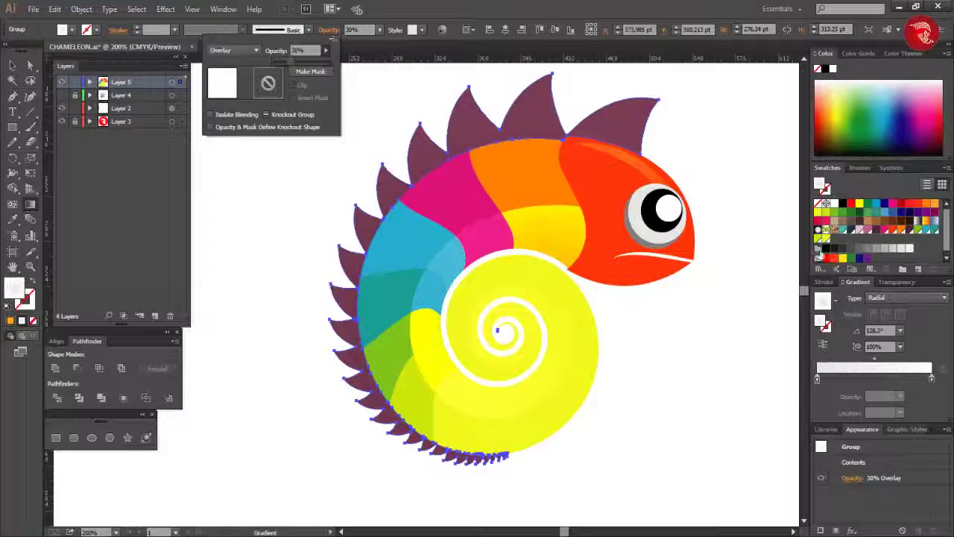
pyautogui.press('Escape')
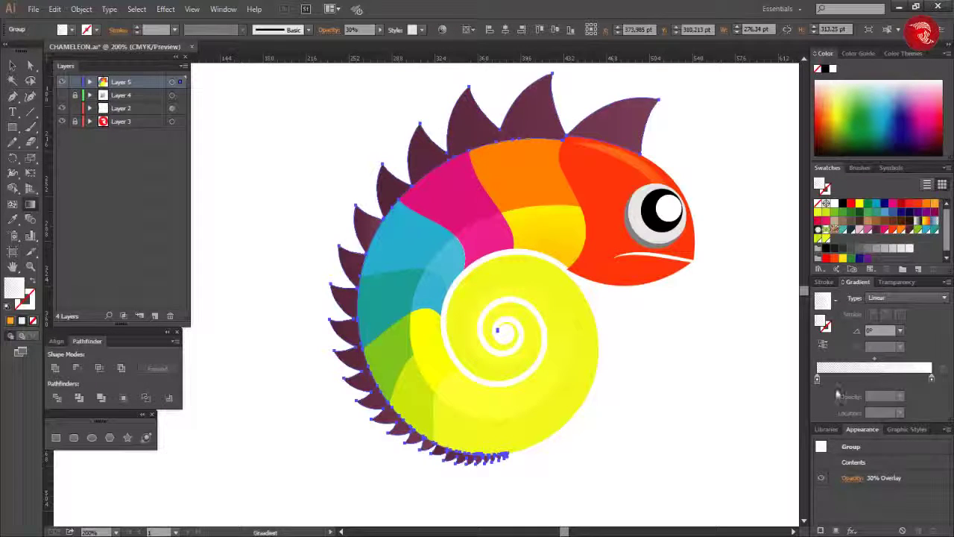
# Redirect the crest's gradient to -114.1°
pyautogui.moveTo(650, 97); pyautogui.dragTo(511, 447)
pyautogui.press('v')
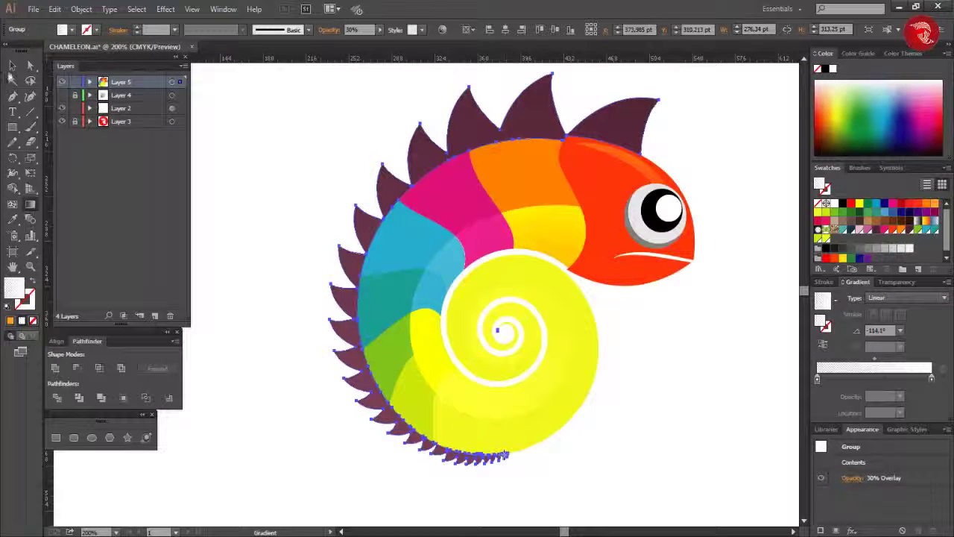
pyautogui.click(710, 325)
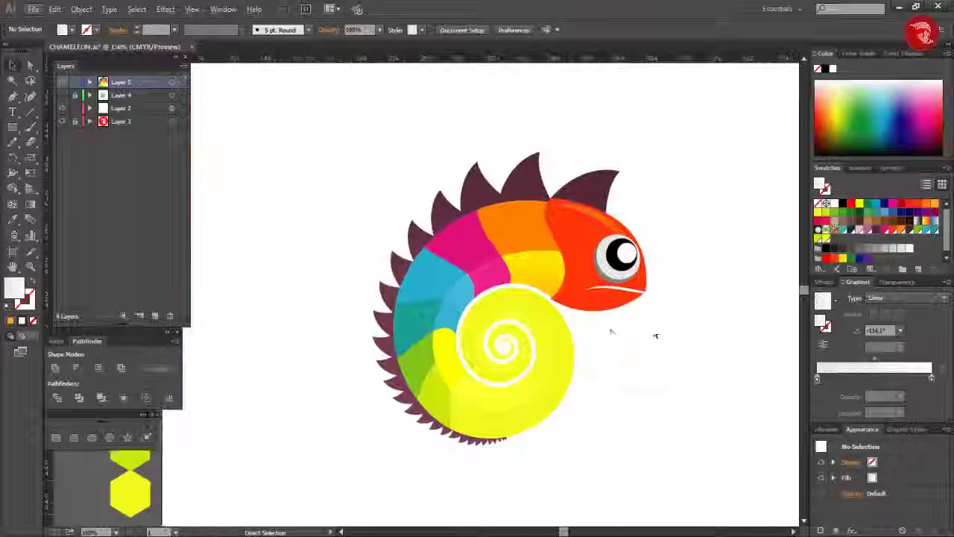
# Duplicate the tail spiral and green body shapes to the right as a shell copy
pyautogui.click(436, 438)
pyautogui.keyDown('shift'); pyautogui.click(369, 425); pyautogui.keyUp('shift')
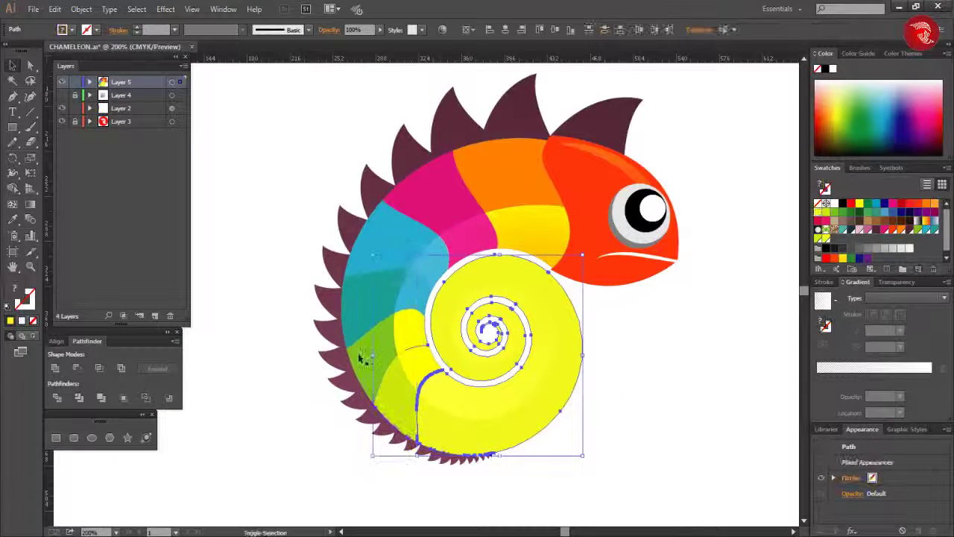
pyautogui.moveTo(504, 173); pyautogui.dragTo(658, 219)
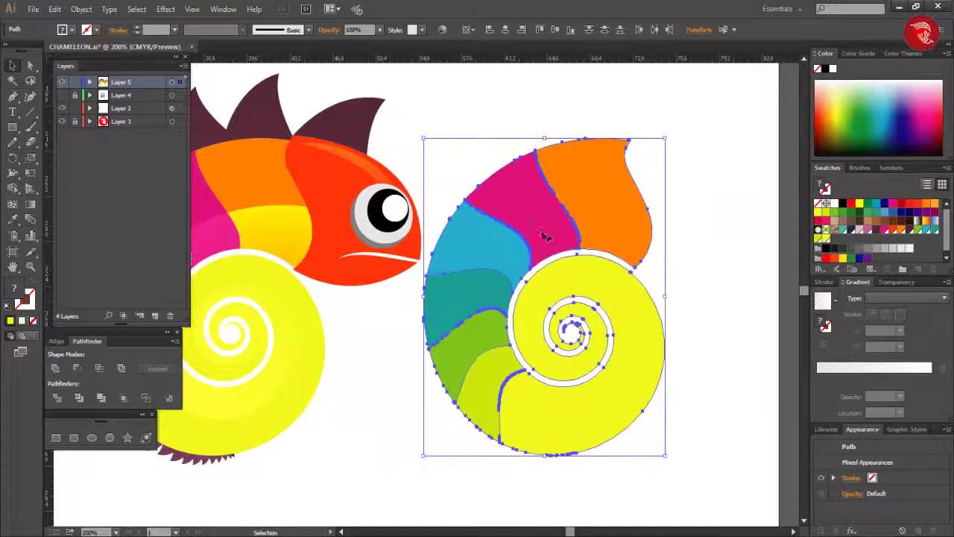
pyautogui.moveTo(491, 315); pyautogui.dragTo(539, 316)
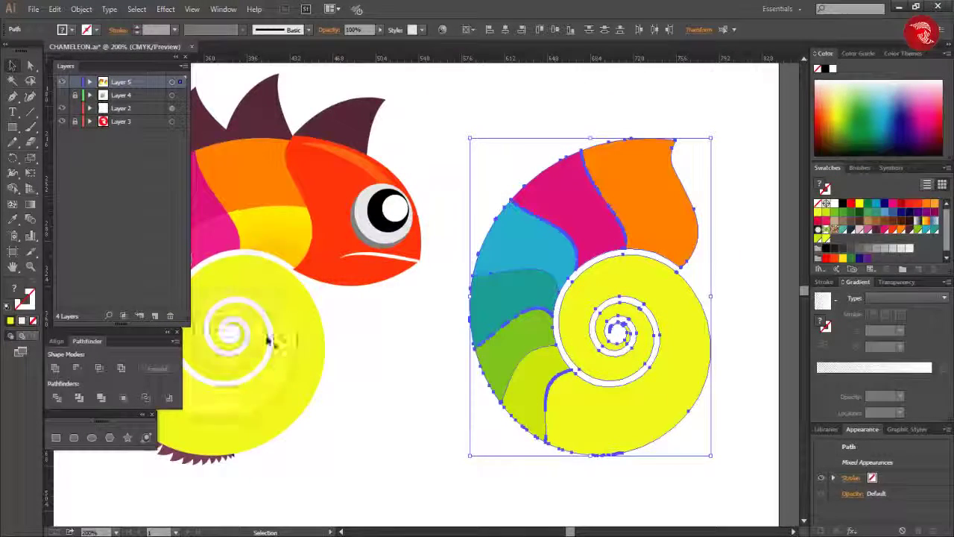
pyautogui.hotkey('ctrl', '-')
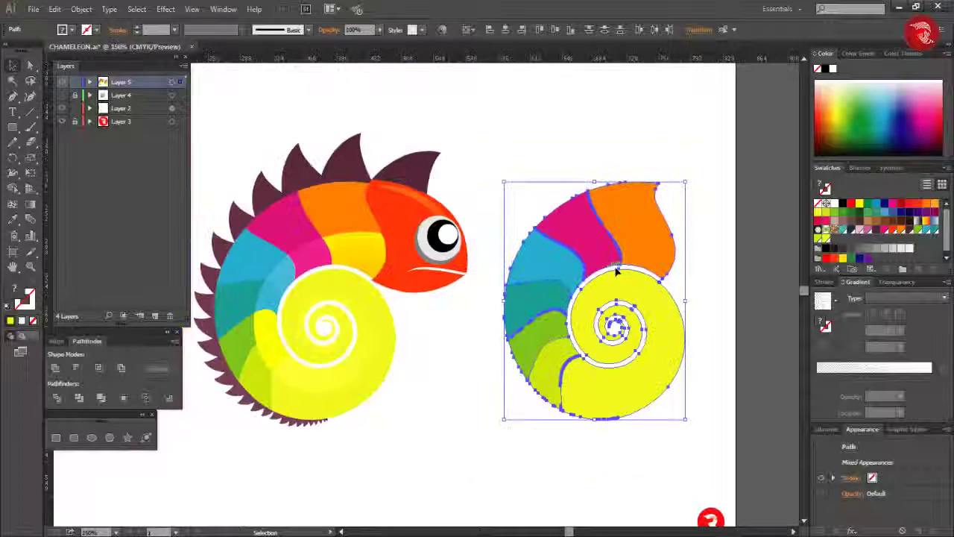
# Set the shell copy to no fill with a black stroke and move it onto the body
pyautogui.click(33, 321)
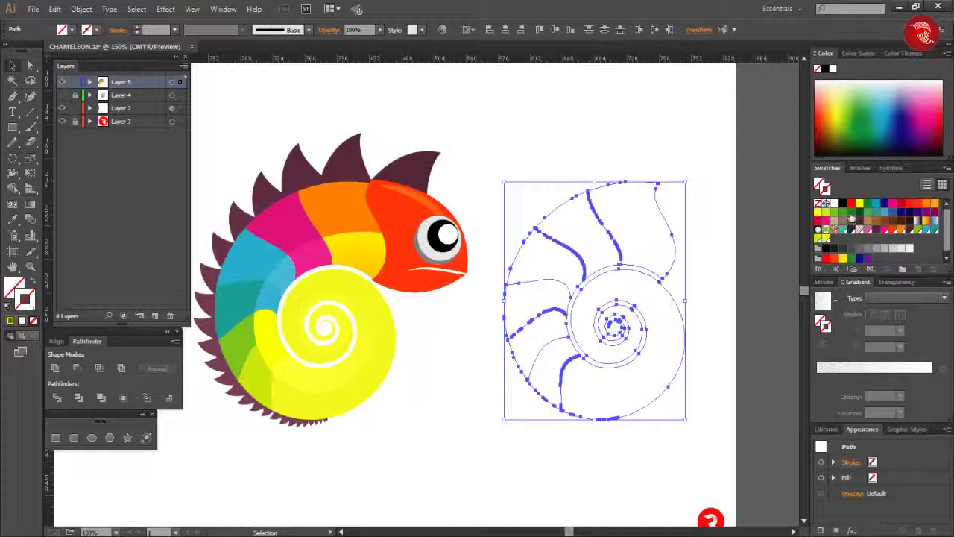
pyautogui.click(835, 213)
pyautogui.click(603, 391)
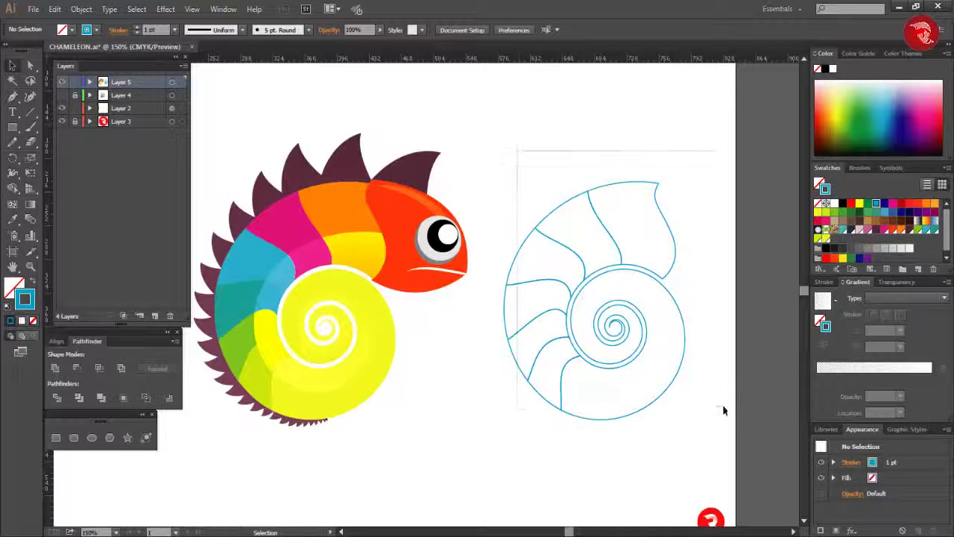
pyautogui.moveTo(724, 408); pyautogui.dragTo(724, 408)
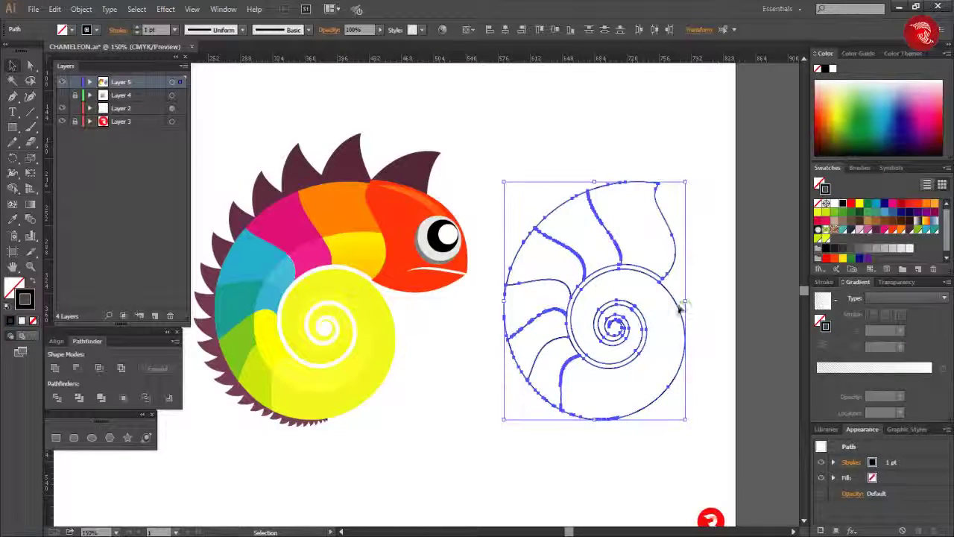
pyautogui.moveTo(680, 308); pyautogui.dragTo(390, 310)
# Give the shell outline a 0.75 pt stroke with a tapered width profile
pyautogui.click(174, 30)
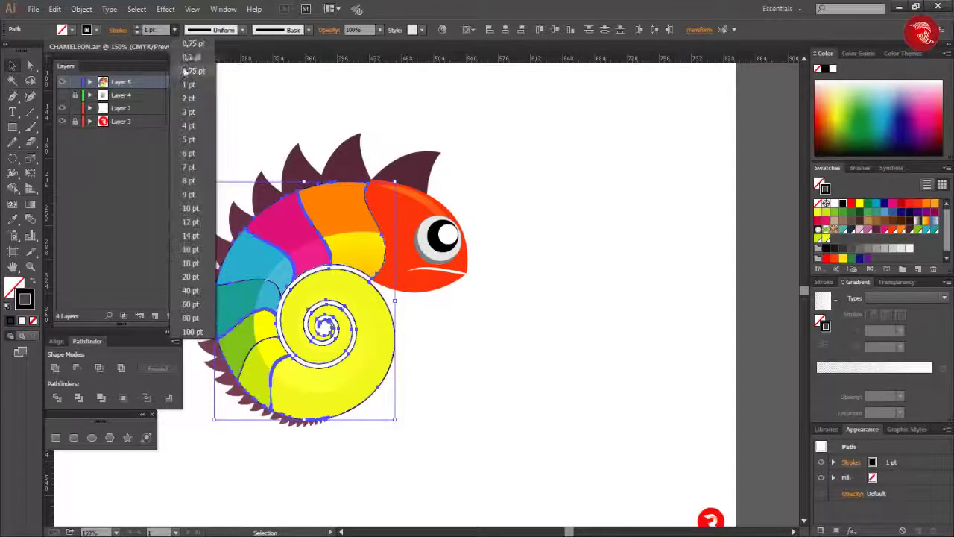
pyautogui.click(184, 71)
pyautogui.click(242, 29)
pyautogui.click(203, 59)
pyautogui.click(532, 234)
pyautogui.scroll(3, 379, 366)
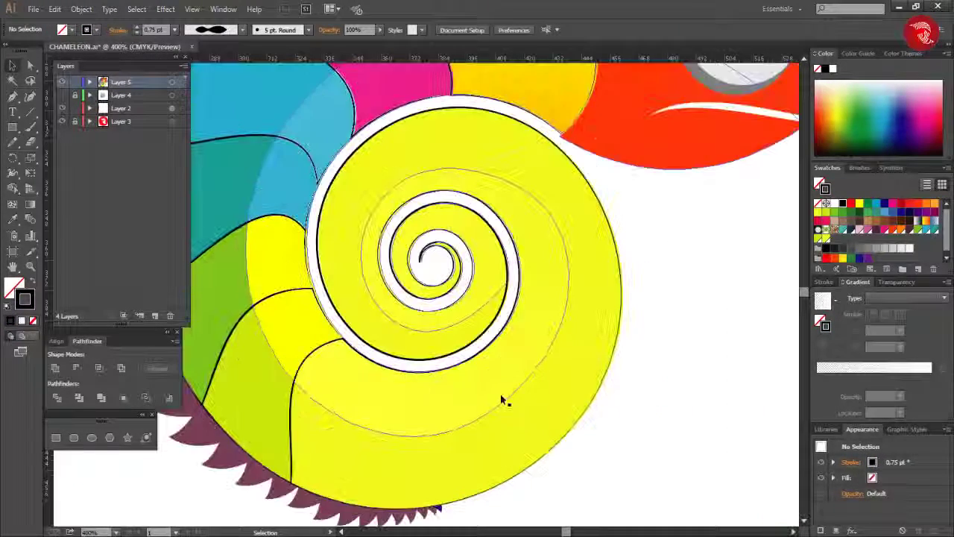
pyautogui.scroll(-1, 741, 373)
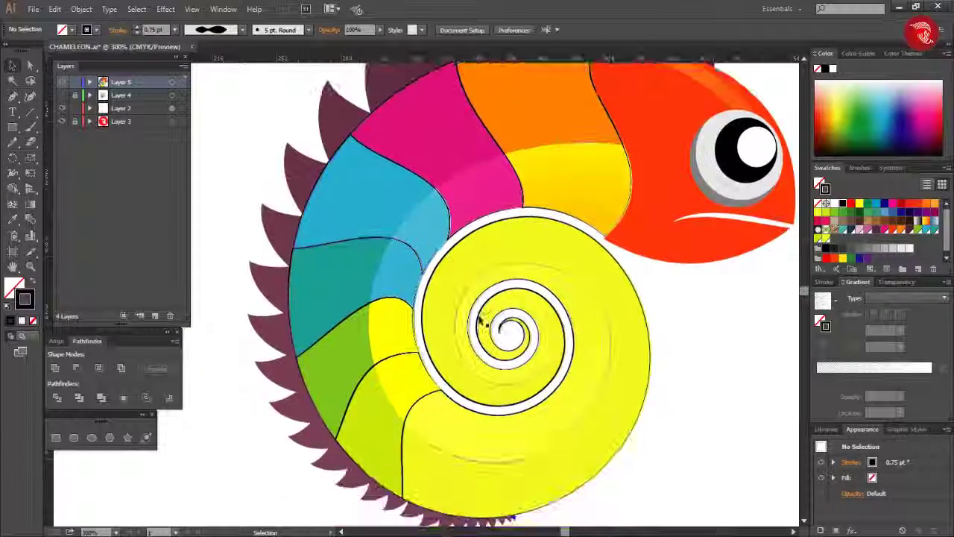
pyautogui.scroll(-2, 481, 322)
# Move the outline right of the chameleon and apply 0.75 pt with the tapered ellipse profile
pyautogui.click(493, 321)
pyautogui.moveTo(493, 321); pyautogui.dragTo(693, 309)
pyautogui.scroll(2, 666, 279)
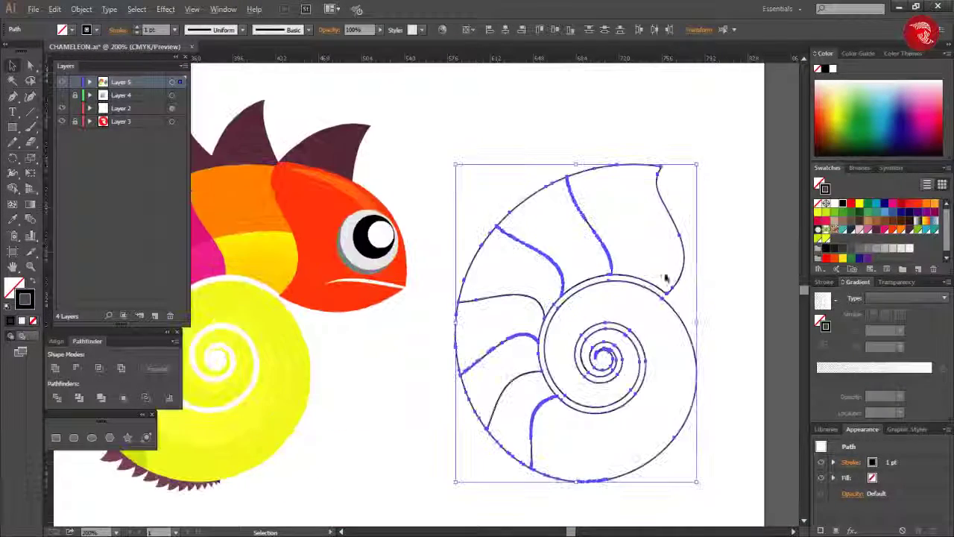
pyautogui.click(174, 30)
pyautogui.click(170, 68)
pyautogui.click(242, 30)
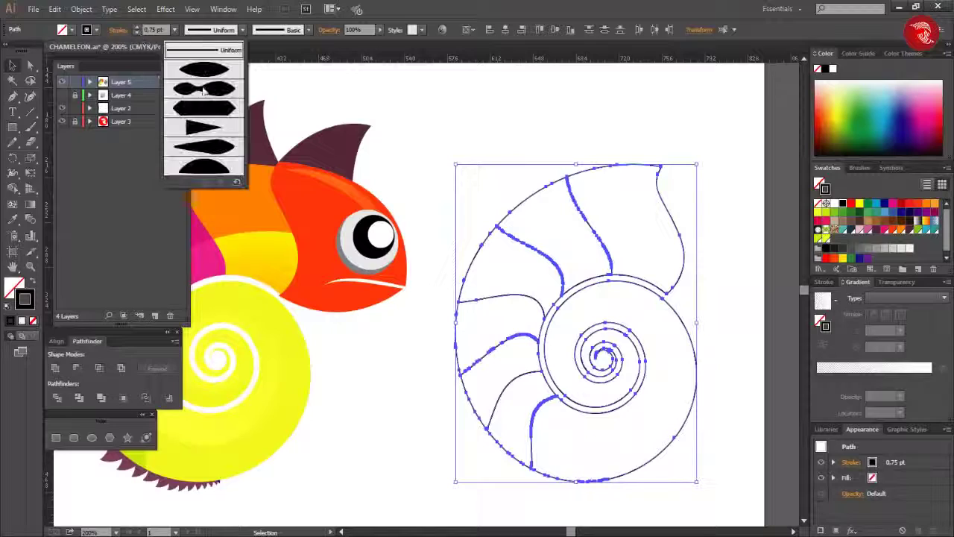
pyautogui.click(210, 90)
# Group the shell line paths, move them onto the body and send them behind the head
pyautogui.rightClick(574, 188)
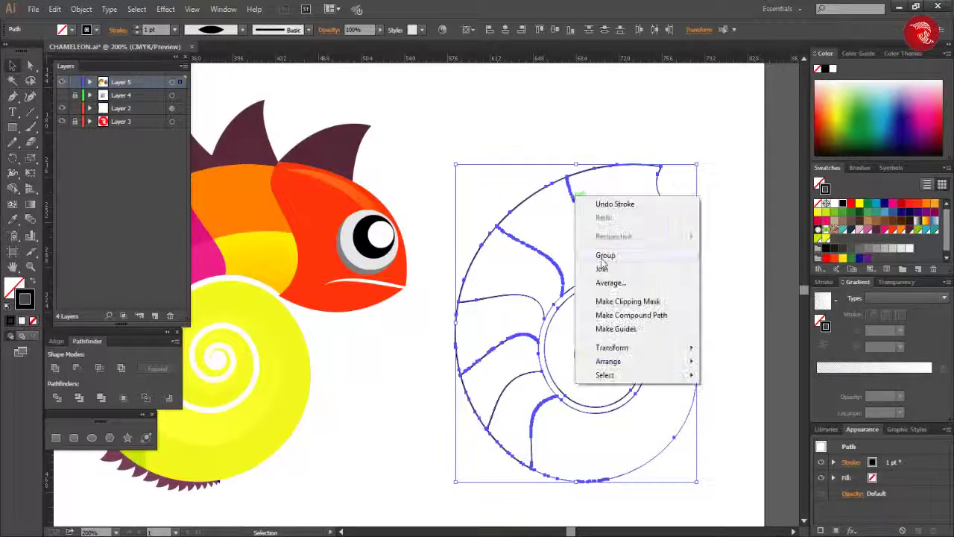
pyautogui.click(603, 252)
pyautogui.scroll(-1, 600, 256)
pyautogui.moveTo(649, 189); pyautogui.dragTo(359, 189)
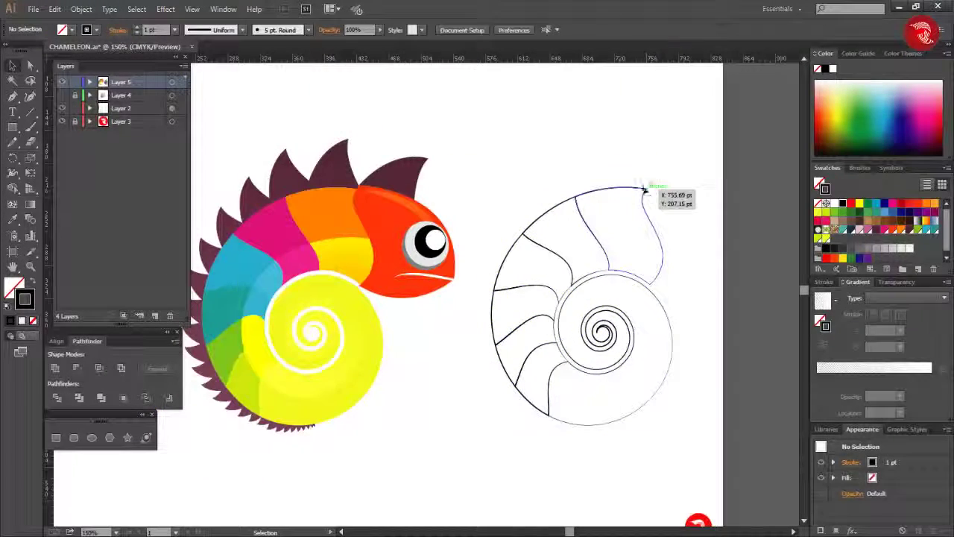
pyautogui.rightClick(358, 229)
pyautogui.click(517, 375)
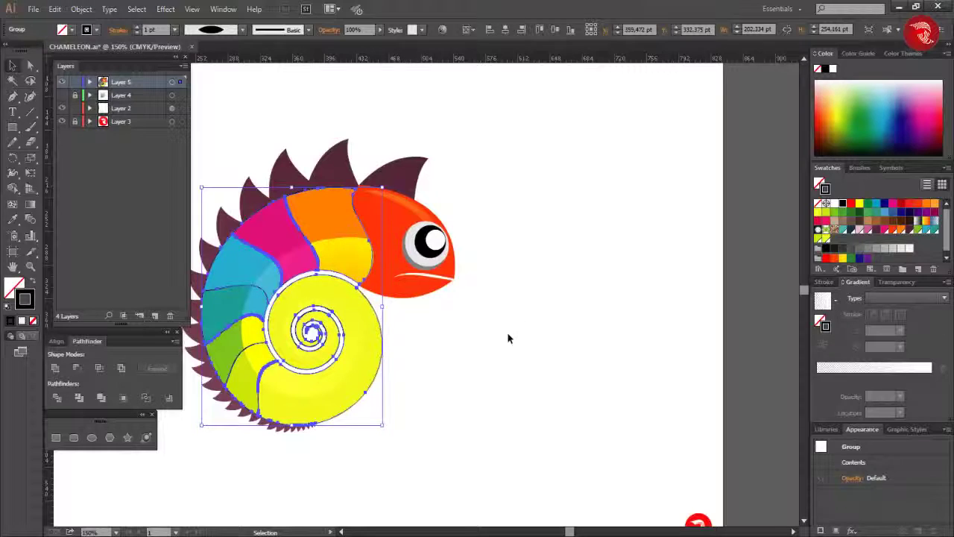
# Nudge the outline group into alignment over the chameleon's body
pyautogui.scroll(3, 471, 202)
pyautogui.scroll(4, 464, 209)
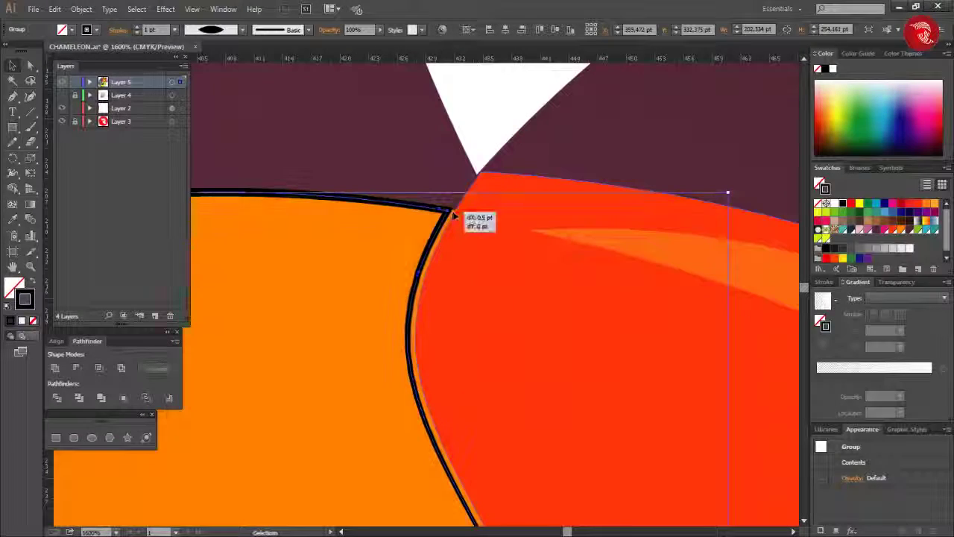
pyautogui.moveTo(453, 215); pyautogui.dragTo(453, 213)
pyautogui.scroll(-4, 453, 213)
pyautogui.scroll(-3, 453, 213)
pyautogui.click(621, 266)
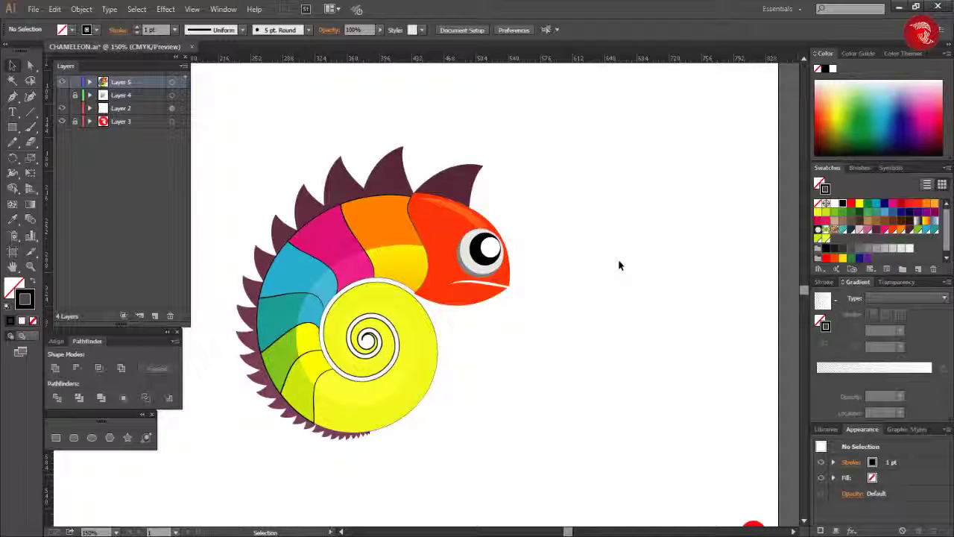
# Zoom in on the seam between the yellow body band and red head, with the Pen tool ready
pyautogui.click(402, 274)
pyautogui.scroll(2, 402, 274)
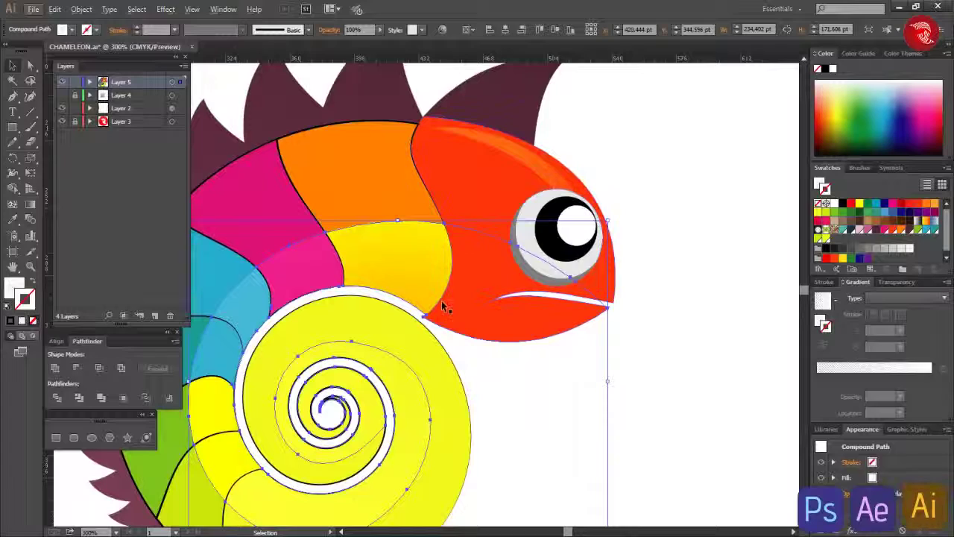
pyautogui.click(626, 321)
pyautogui.press('p')
pyautogui.hotkey('ctrl', '+')
pyautogui.hotkey('ctrl', '+')
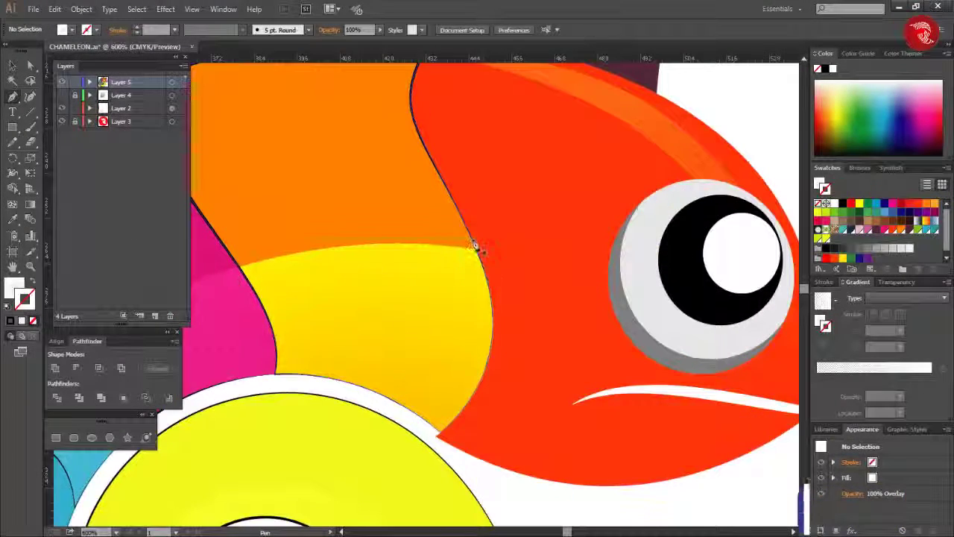
# Draw a closed curved yellow patch along the head's edge over the gap, then fit the artboard in view
pyautogui.click(472, 240)
pyautogui.moveTo(472, 403); pyautogui.dragTo(491, 361)
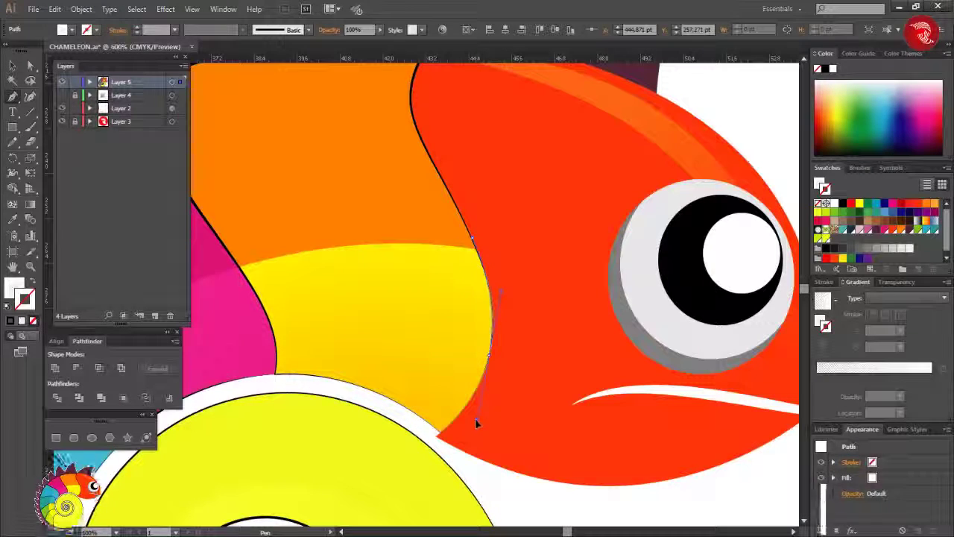
pyautogui.moveTo(478, 418); pyautogui.dragTo(488, 385)
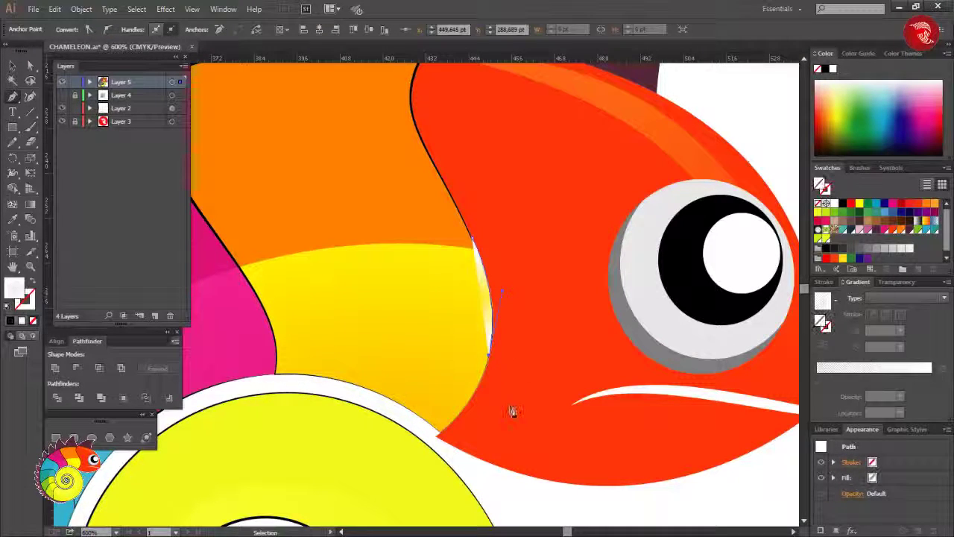
pyautogui.moveTo(438, 436); pyautogui.dragTo(392, 468)
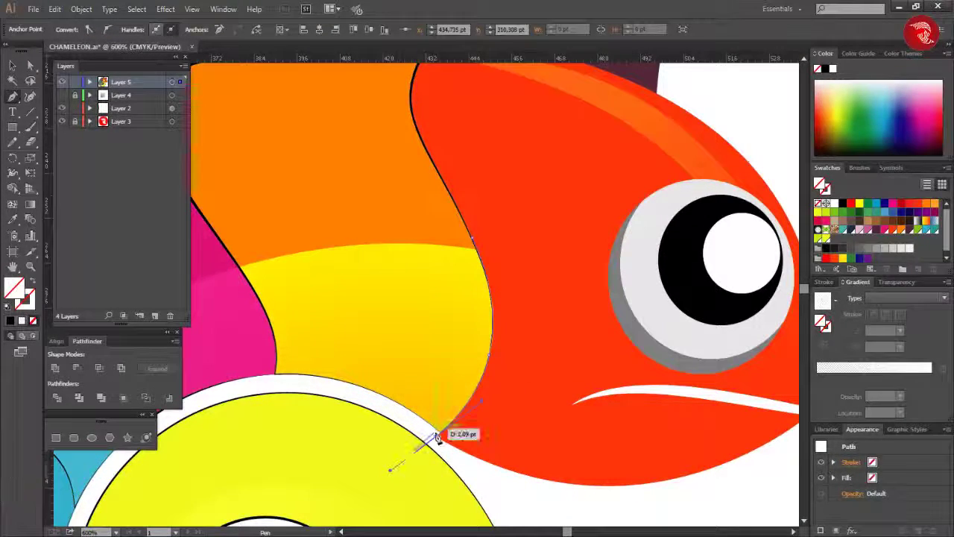
pyautogui.click(472, 240)
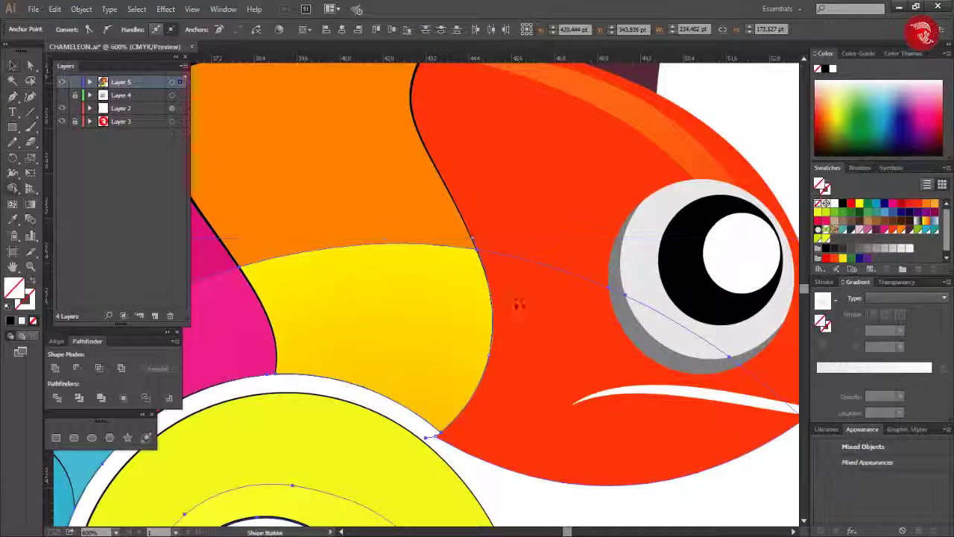
pyautogui.hotkey('ctrl', 'a')
pyautogui.hotkey('ctrl', 'shift', 'a')
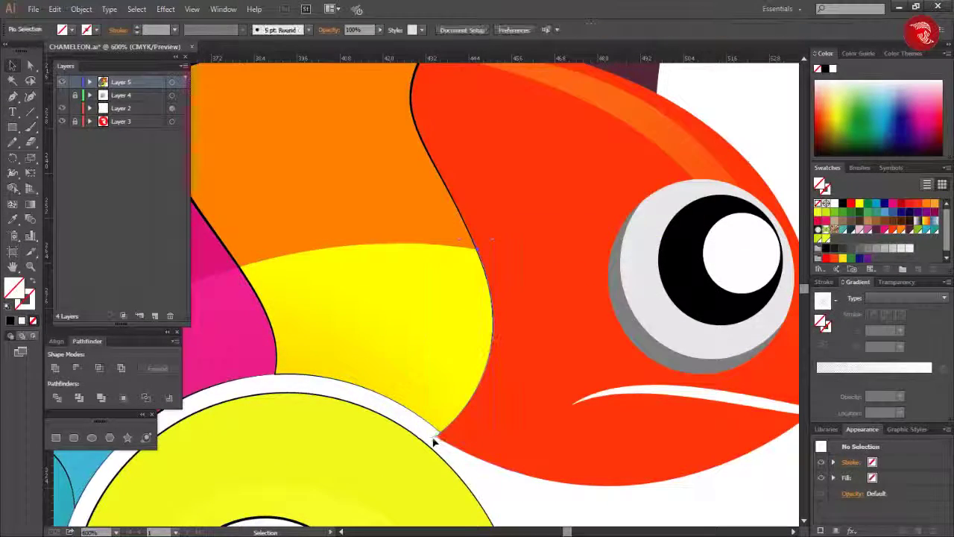
pyautogui.hotkey('ctrl', '-')
pyautogui.hotkey('ctrl', '-')
pyautogui.hotkey('ctrl', '-')
pyautogui.scroll(-1, 646, 467)
pyautogui.hotkey('ctrl', '-')
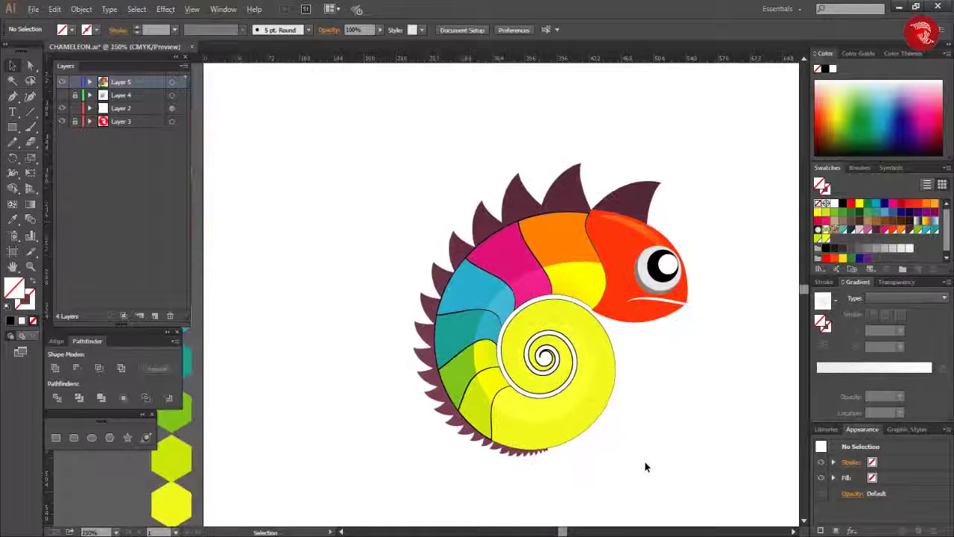
pyautogui.hotkey('ctrl', '-')
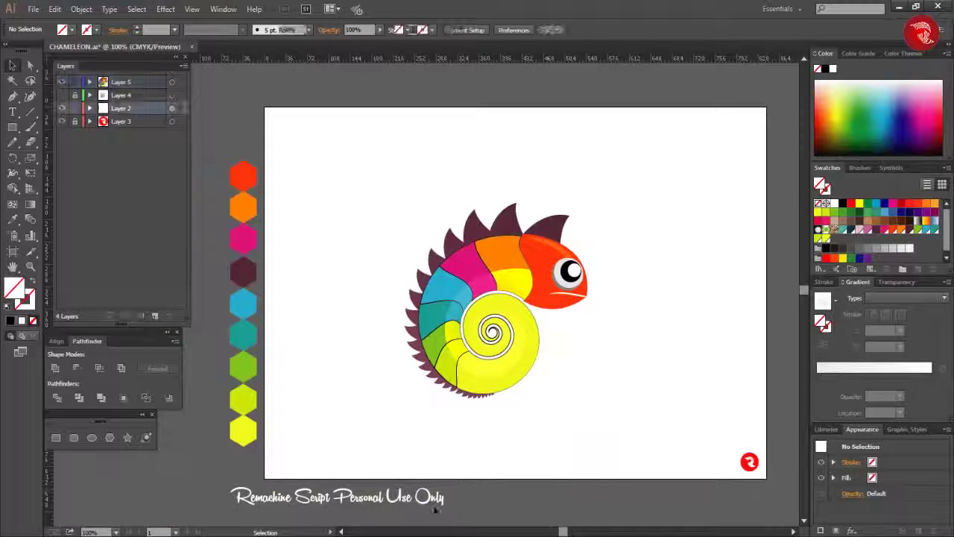
# Copy the sample script text beside the chameleon and retype it as 'Chameleon' at 50 pt
pyautogui.moveTo(422, 499)
pyautogui.mouseDown()
pyautogui.moveTo(636, 407)
pyautogui.moveTo(715, 354)
pyautogui.mouseUp()
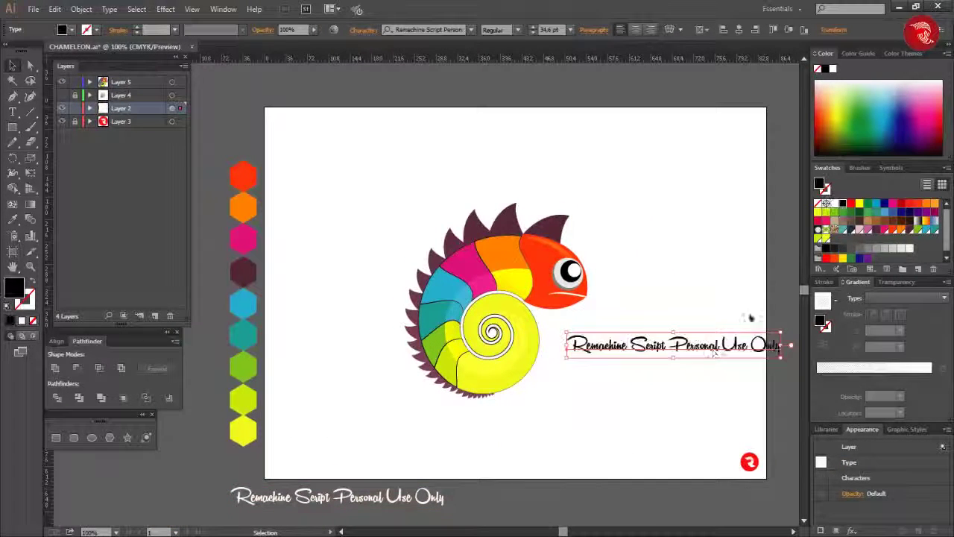
pyautogui.tripleClick(712, 348)
pyautogui.write('eleon')
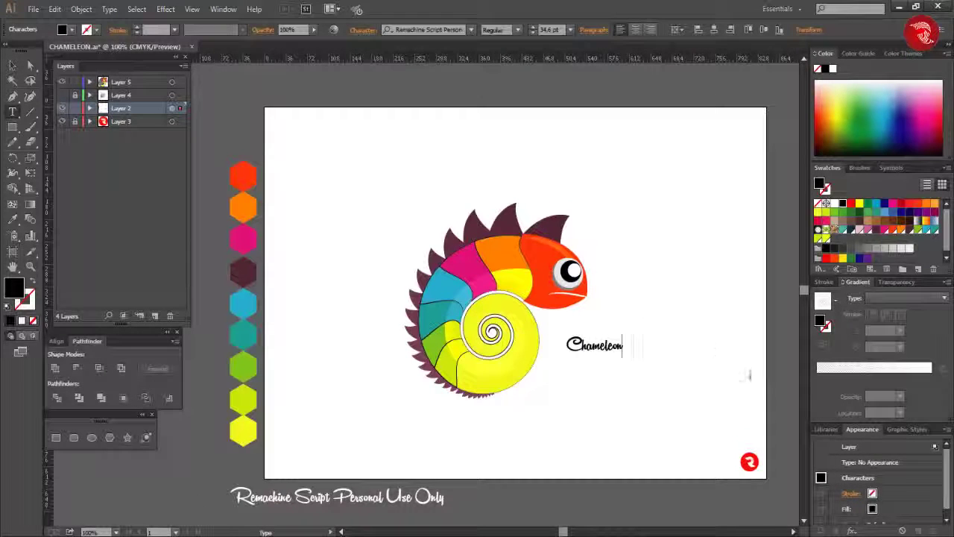
pyautogui.click(9, 66)
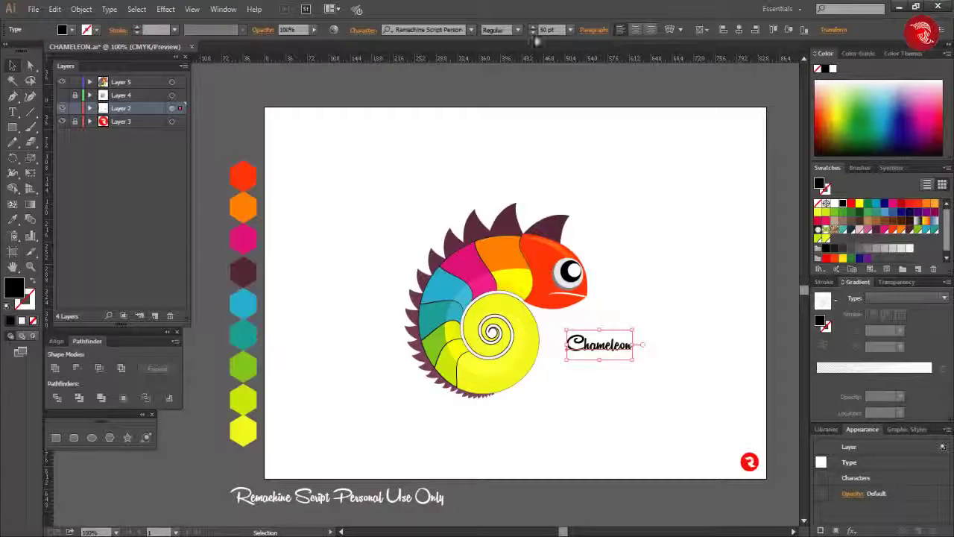
pyautogui.click(678, 381)
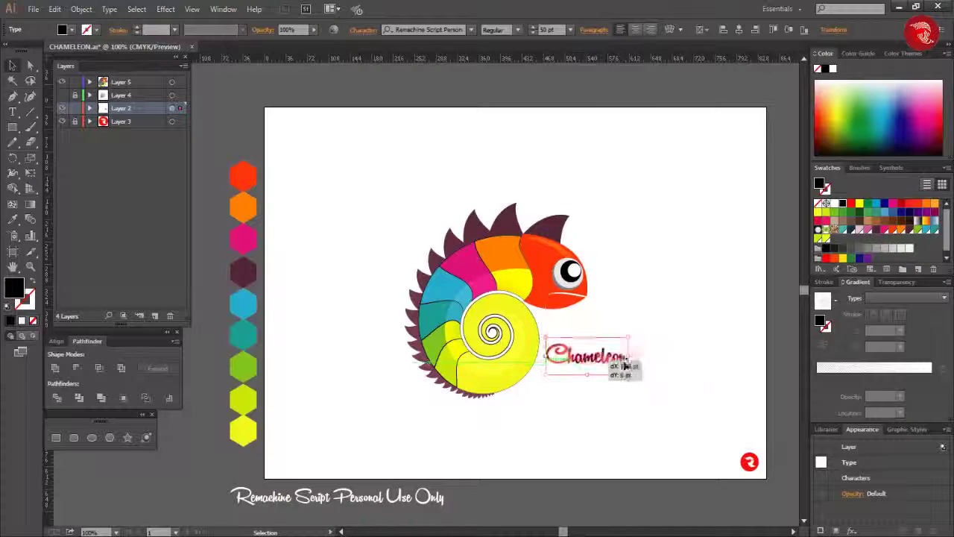
pyautogui.moveTo(595, 363); pyautogui.dragTo(624, 370)
pyautogui.click(430, 400)
# Select the chameleon artwork and move the 'Chameleon' title lower
pyautogui.click(429, 351)
pyautogui.scroll(2, 421, 336)
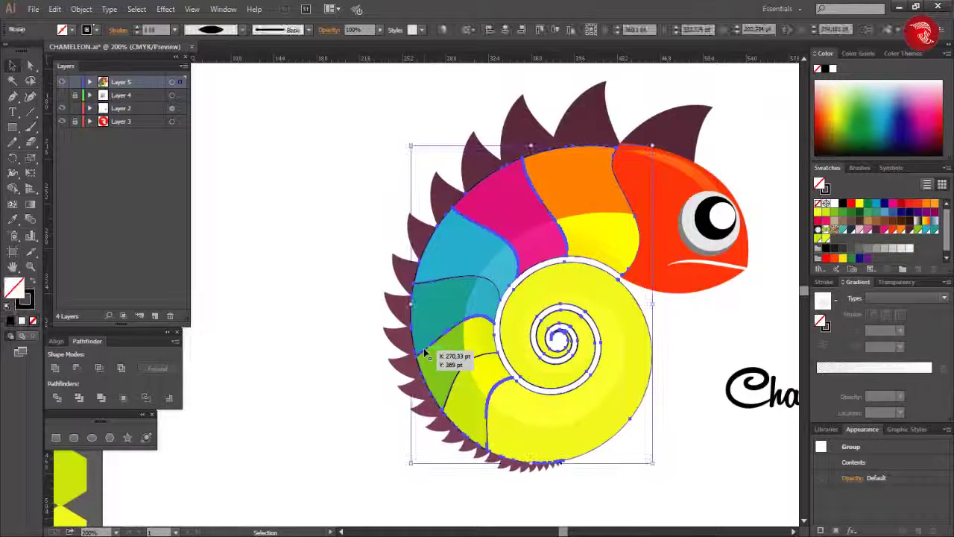
pyautogui.click(81, 9)
pyautogui.click(273, 296)
pyautogui.scroll(-1, 336, 291)
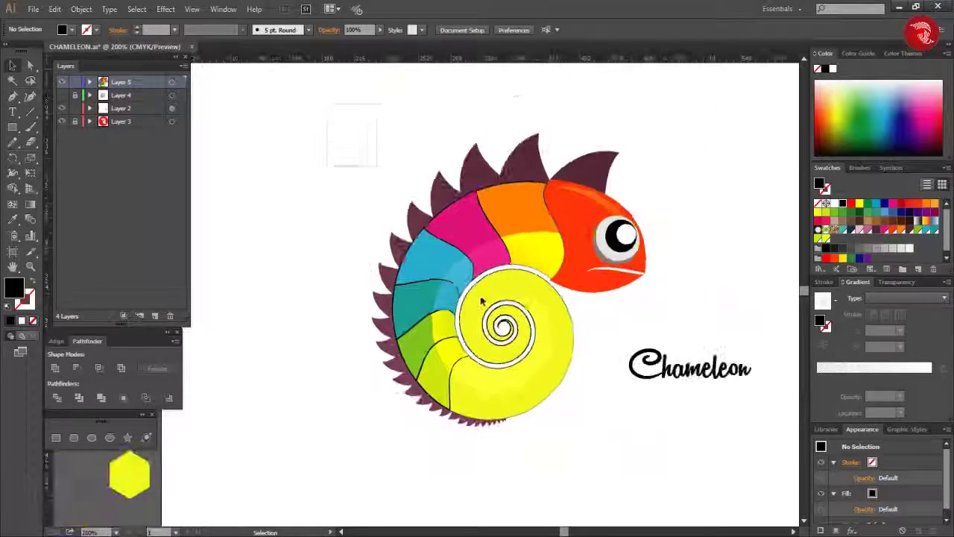
pyautogui.moveTo(330, 102); pyautogui.dragTo(629, 451)
pyautogui.click(629, 451)
pyautogui.moveTo(699, 365); pyautogui.dragTo(697, 485)
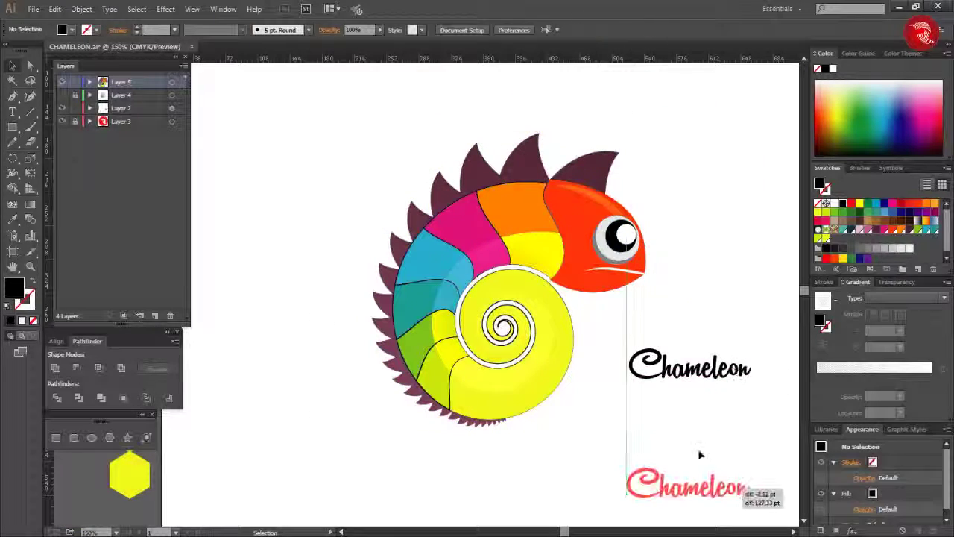
# Group the chameleon pieces, scale them down and set the title beside the chameleon
pyautogui.rightClick(567, 237)
pyautogui.click(596, 293)
pyautogui.moveTo(646, 133); pyautogui.dragTo(575, 209)
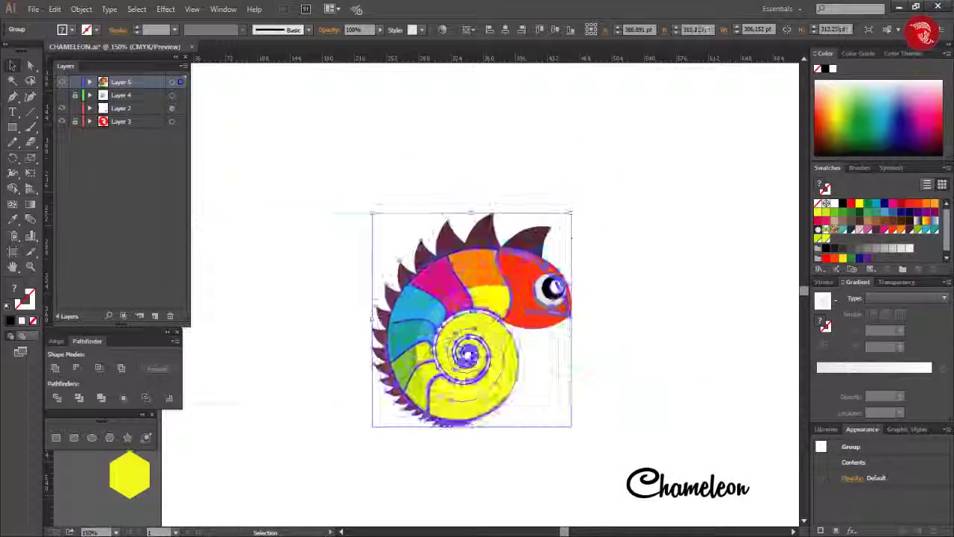
pyautogui.moveTo(694, 485); pyautogui.dragTo(596, 311)
pyautogui.click(568, 440)
pyautogui.hotkey('ctrl', '-')
pyautogui.moveTo(417, 335)
pyautogui.mouseDown()
pyautogui.moveTo(458, 331)
pyautogui.moveTo(459, 295)
pyautogui.mouseUp()
pyautogui.click(571, 410)
pyautogui.moveTo(527, 358); pyautogui.dragTo(571, 328)
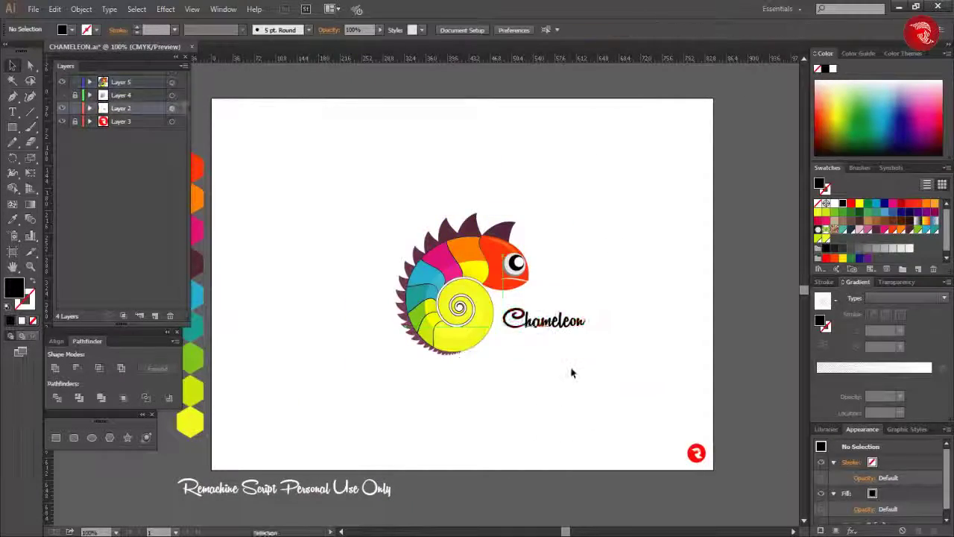